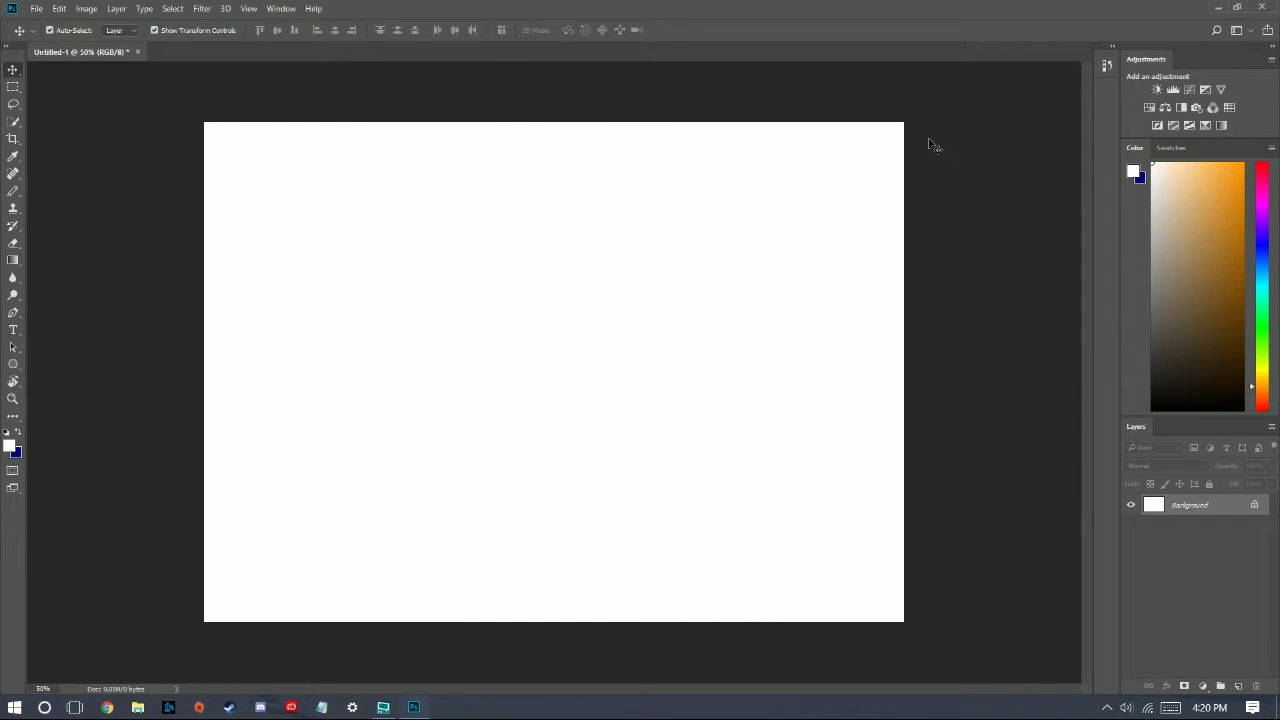
- Open the Deforest II image from the desktop as a separate document in Photoshop
left_click(1218, 8)
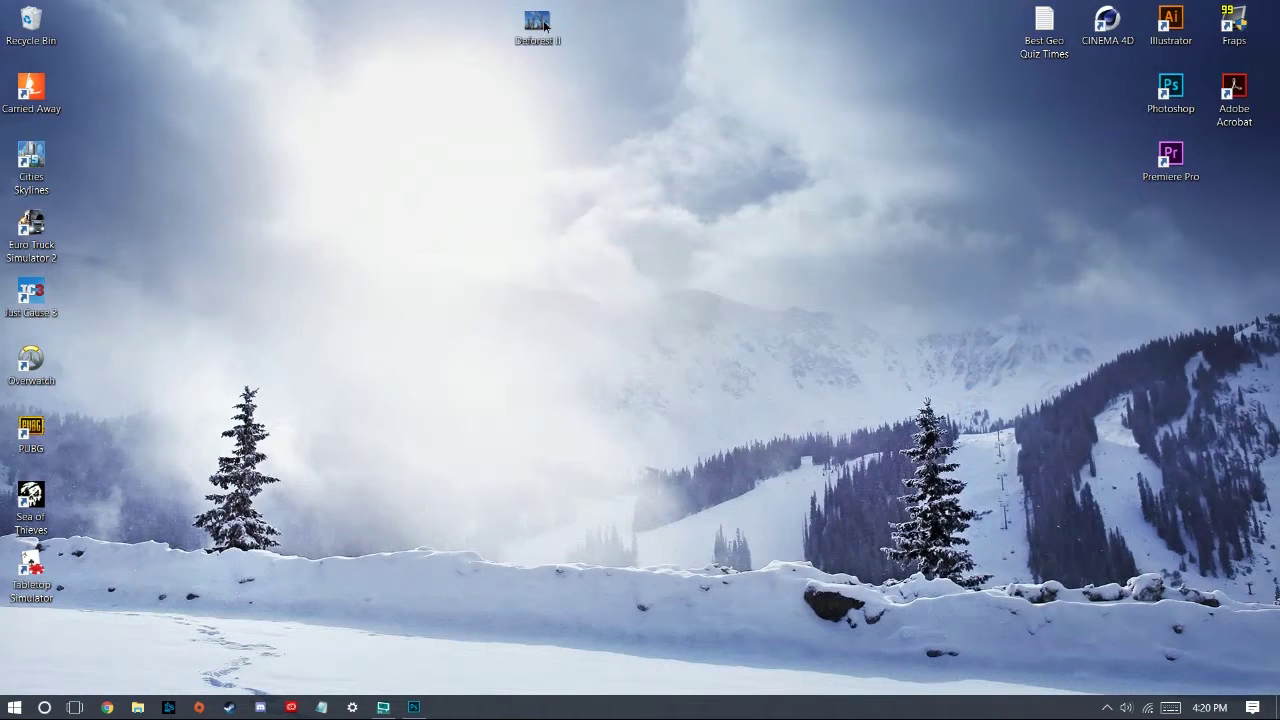
left_click_drag(545, 25, 608, 95)
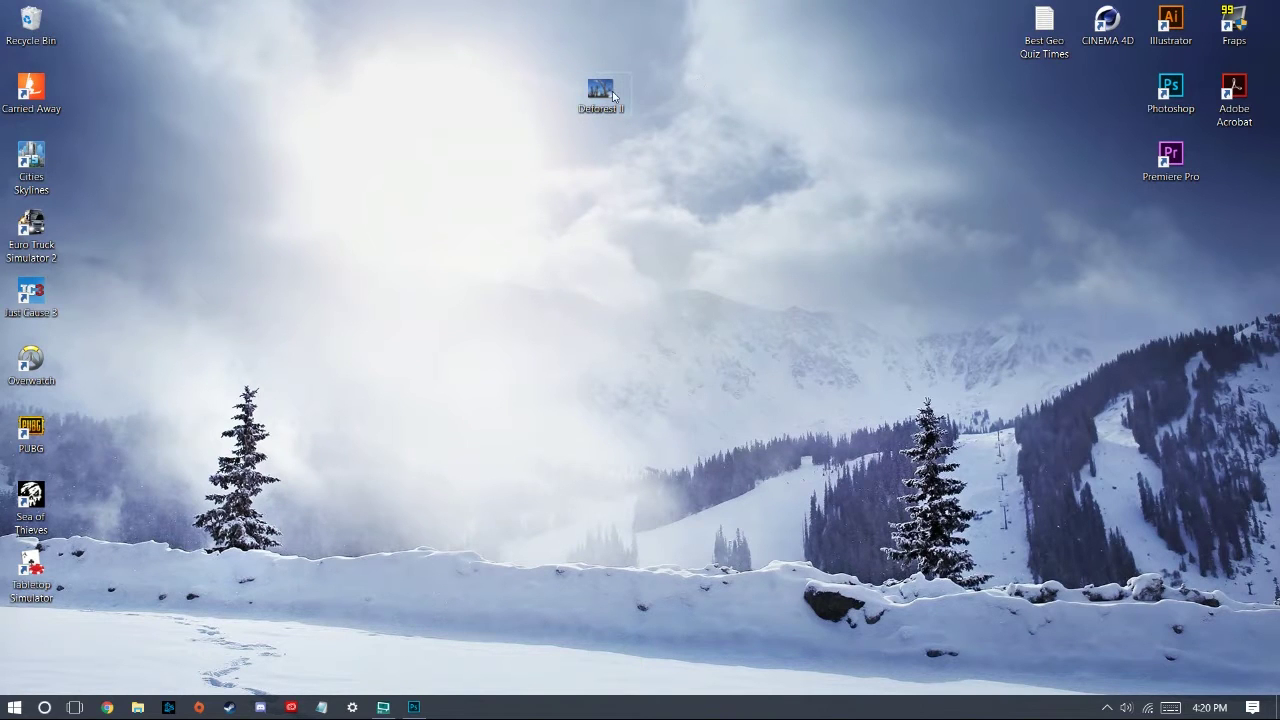
left_click_drag(803, 100, 771, 90)
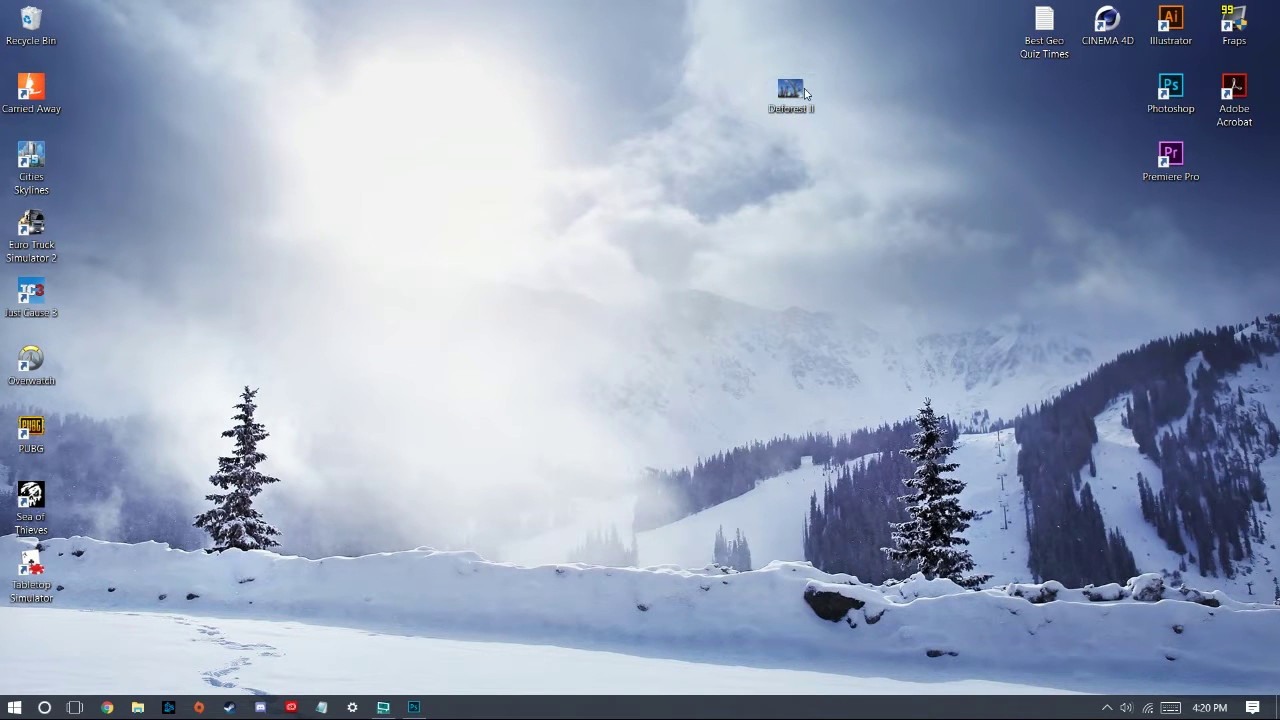
left_click_drag(799, 92, 1170, 92)
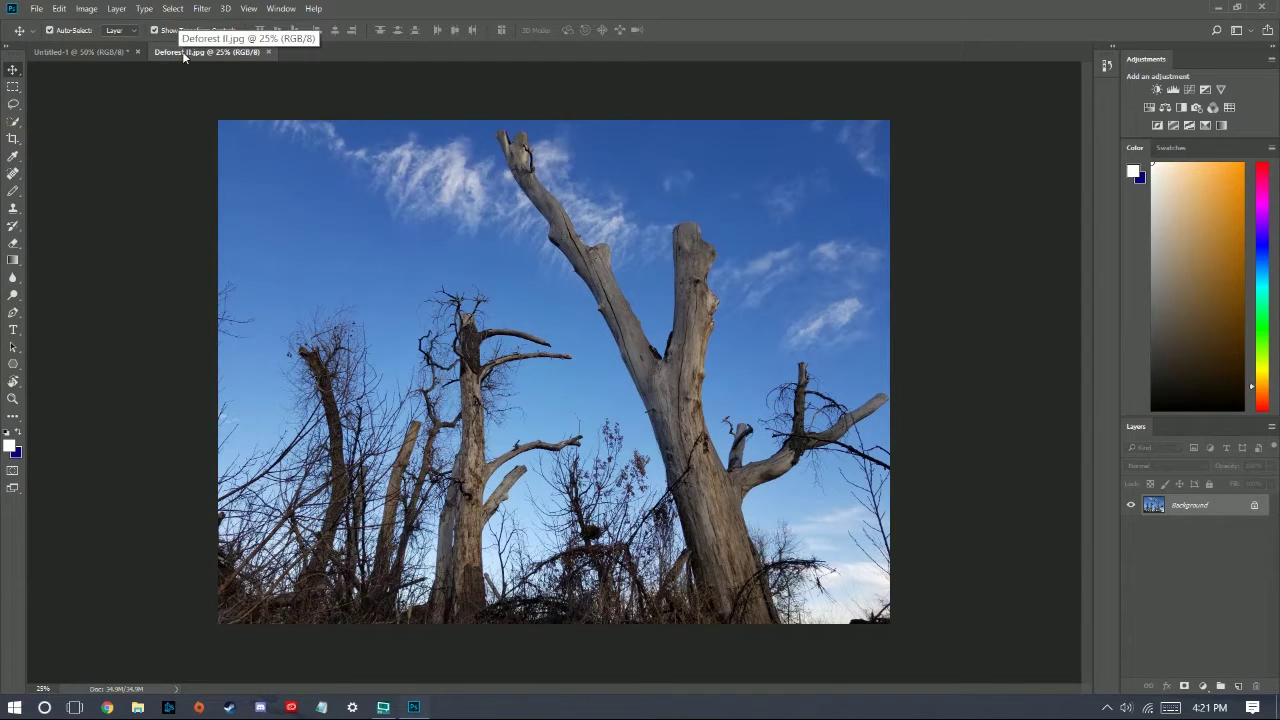
- Compare the Untitled-1 document with Deforest II.jpg, and close Deforest II.jpg
left_click(92, 52)
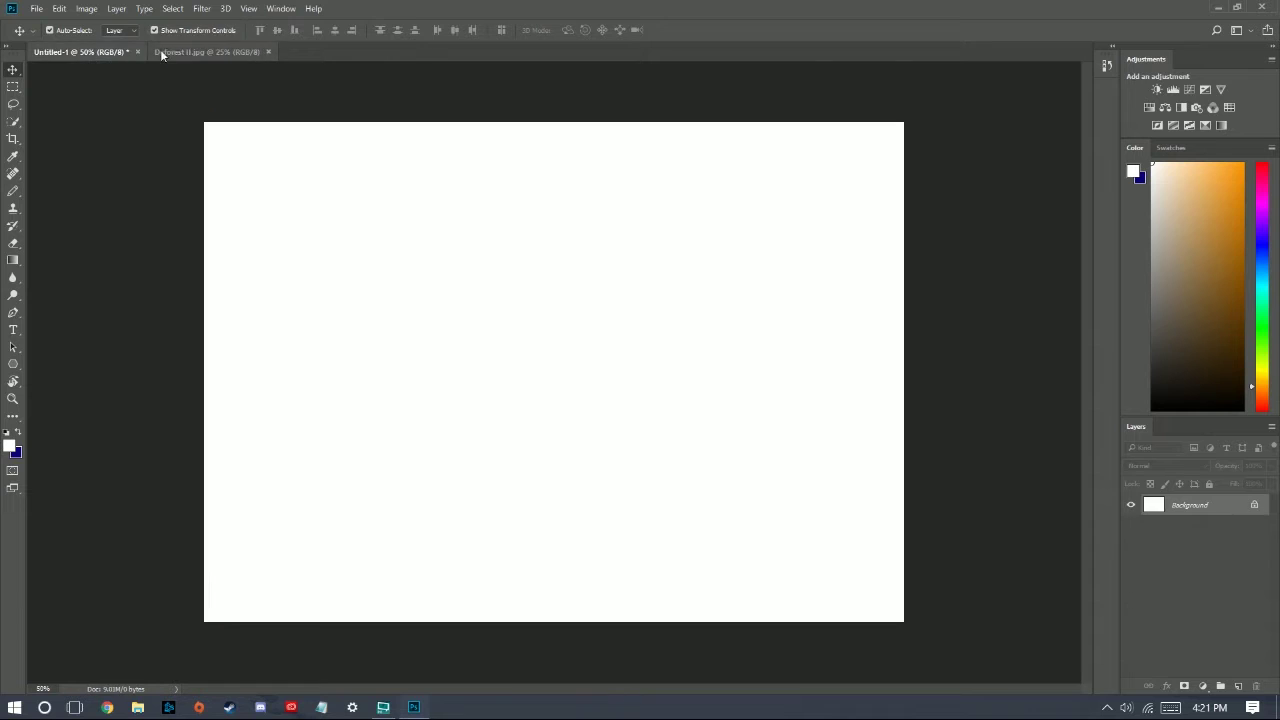
left_click(189, 53)
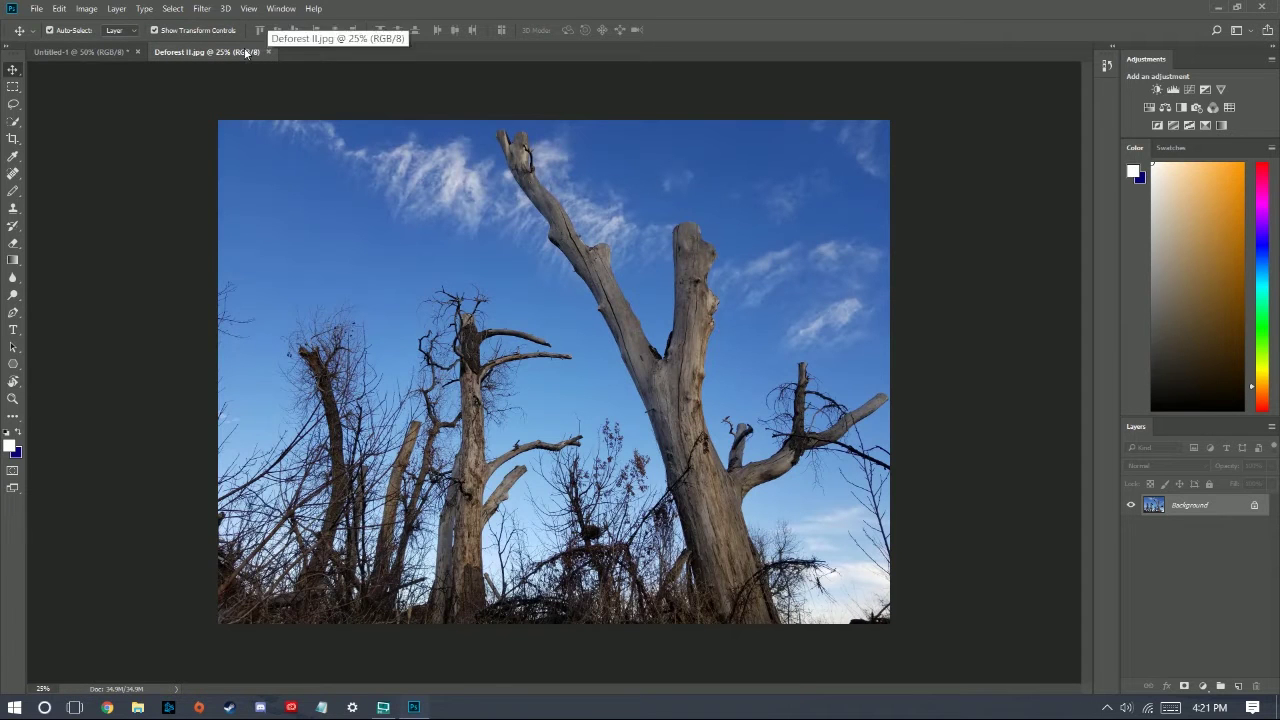
left_click(45, 52)
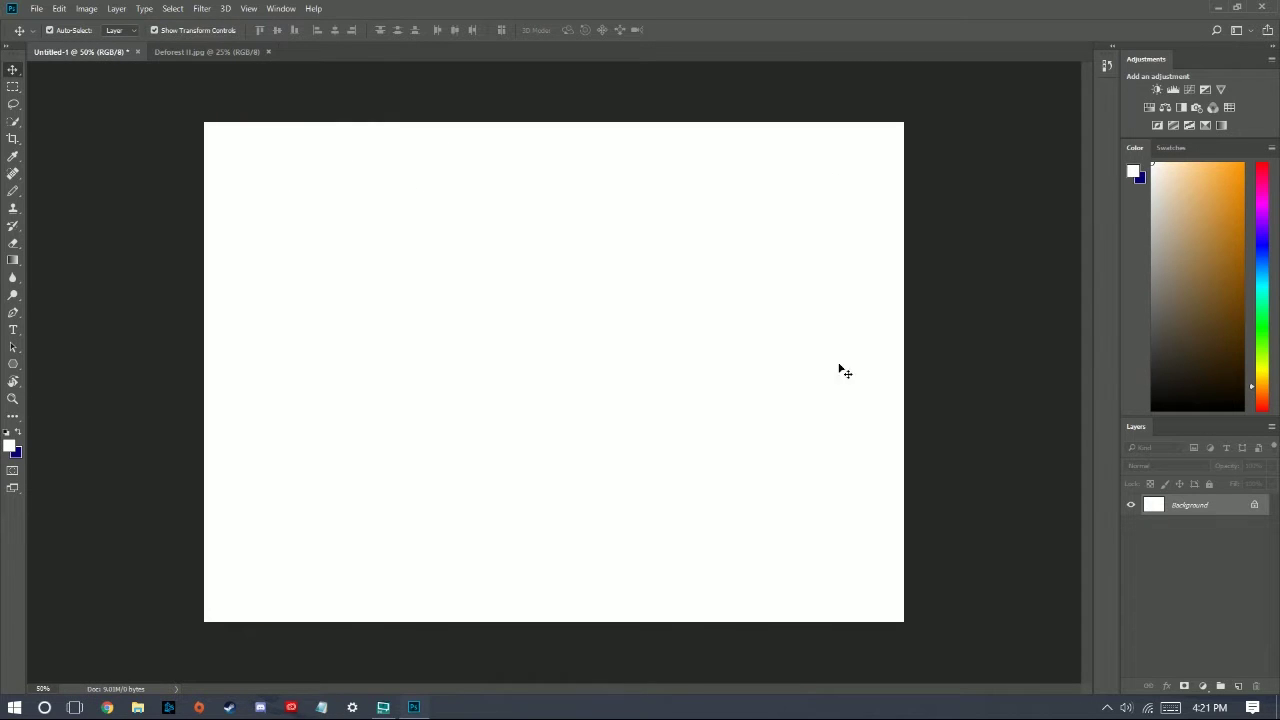
left_click(212, 58)
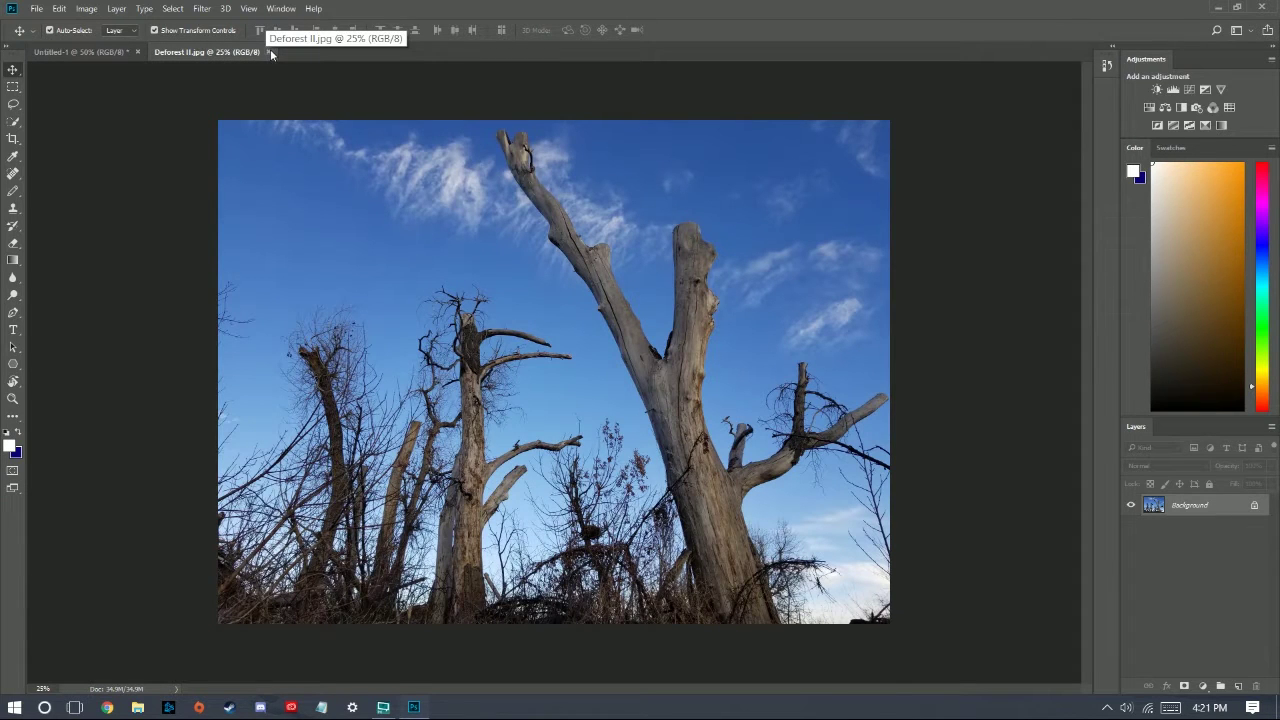
left_click(270, 51)
- Try placing the desktop image Deforest II on the Untitled-1 canvas at a reduced size, and cancel the placement
double_click(571, 7)
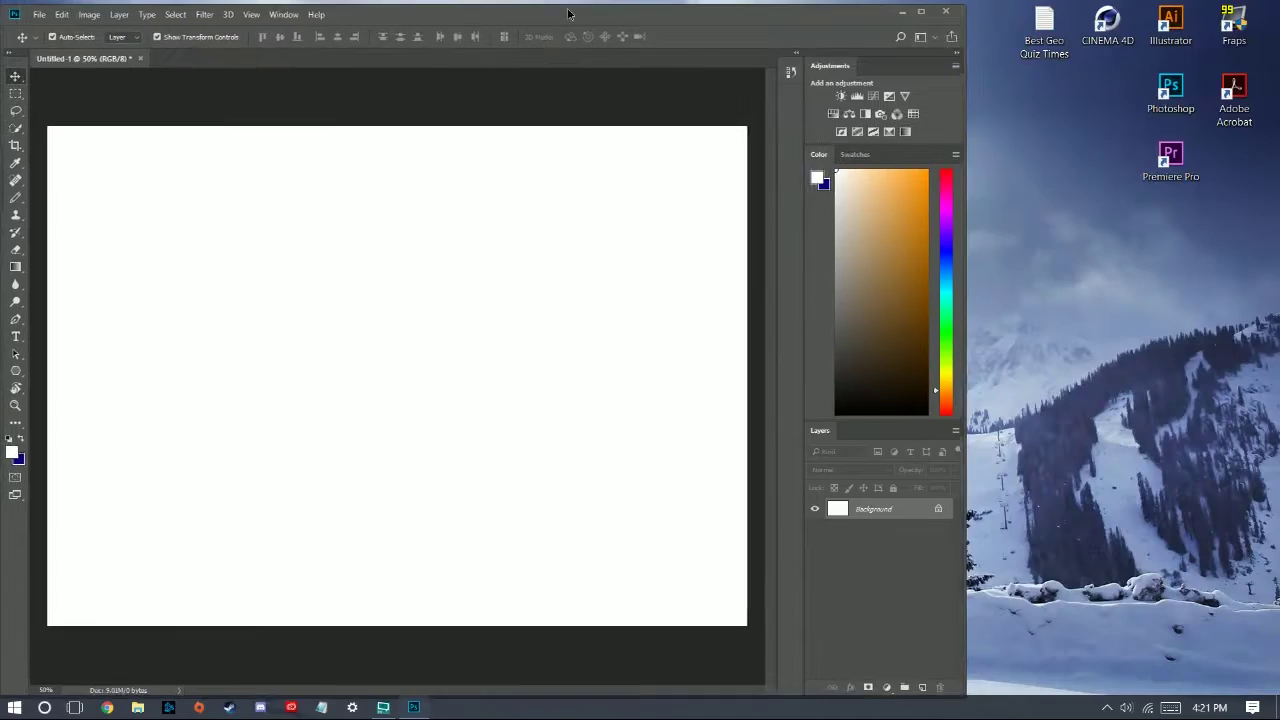
left_click_drag(610, 20, 534, 366)
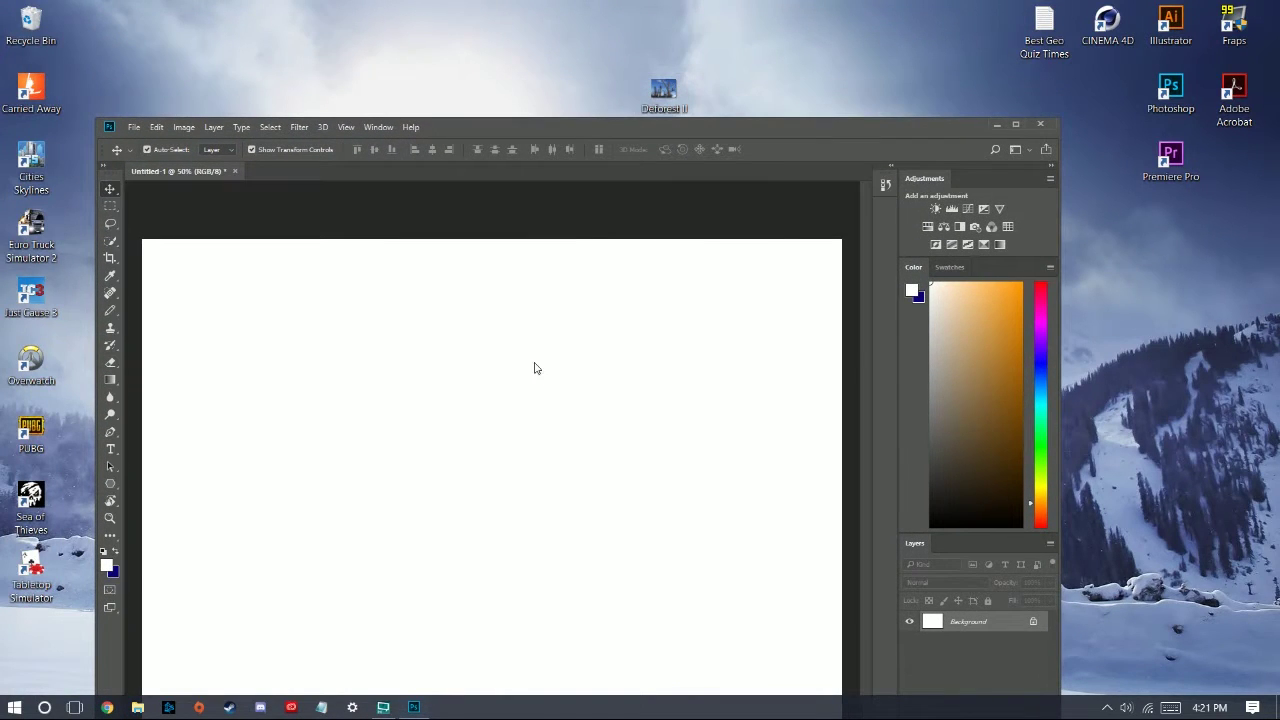
double_click(700, 122)
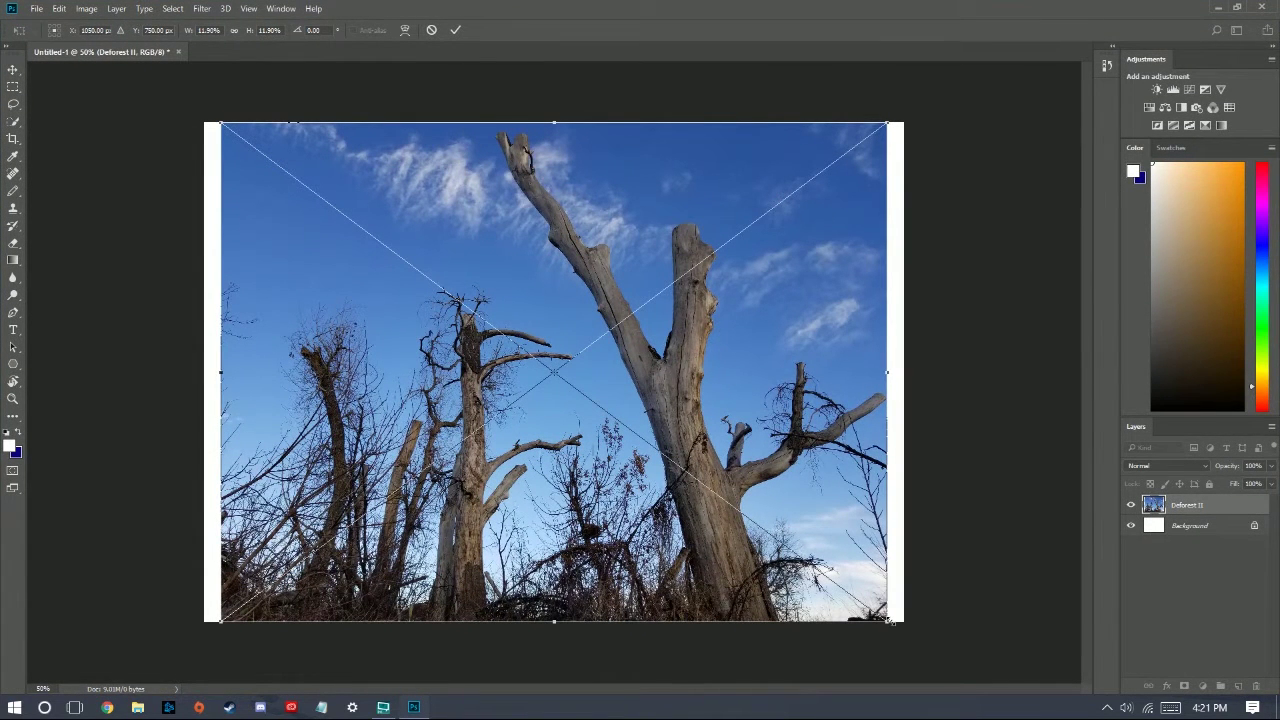
left_click_drag(893, 623, 868, 550)
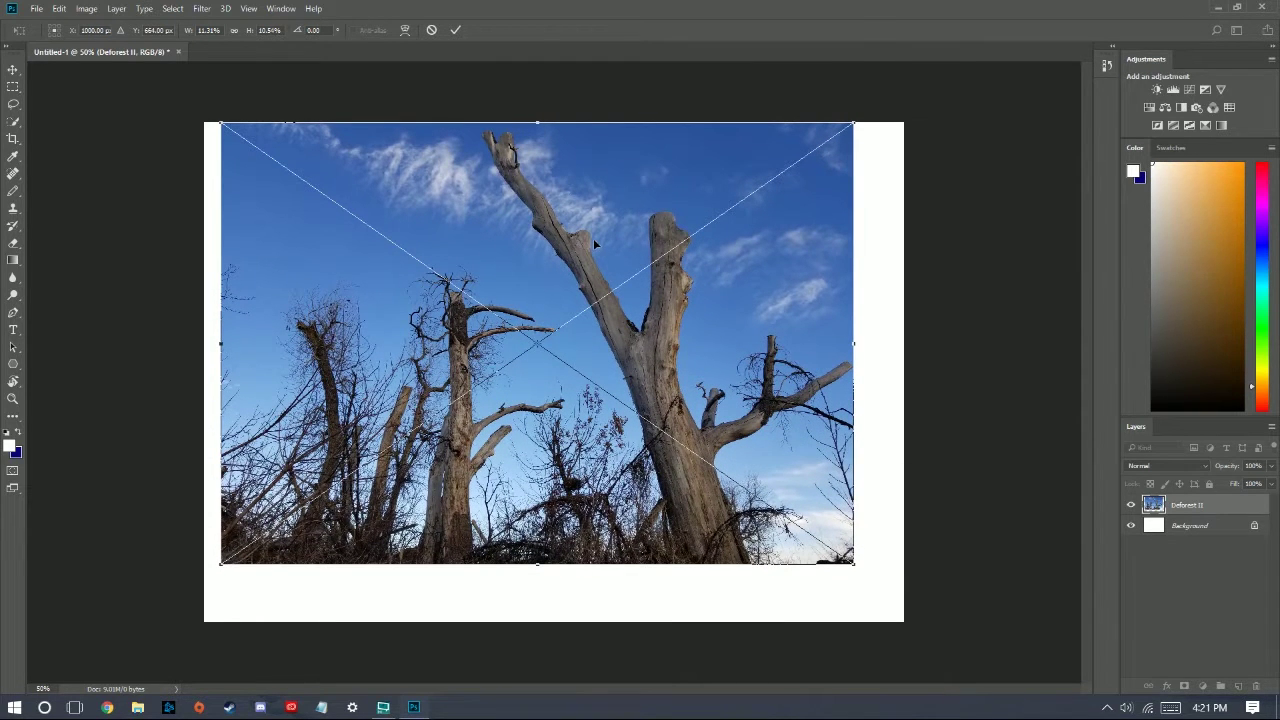
key("Escape")
- Bring the Deforest II image from the desktop onto the blank Untitled-1 canvas again
double_click(802, 9)
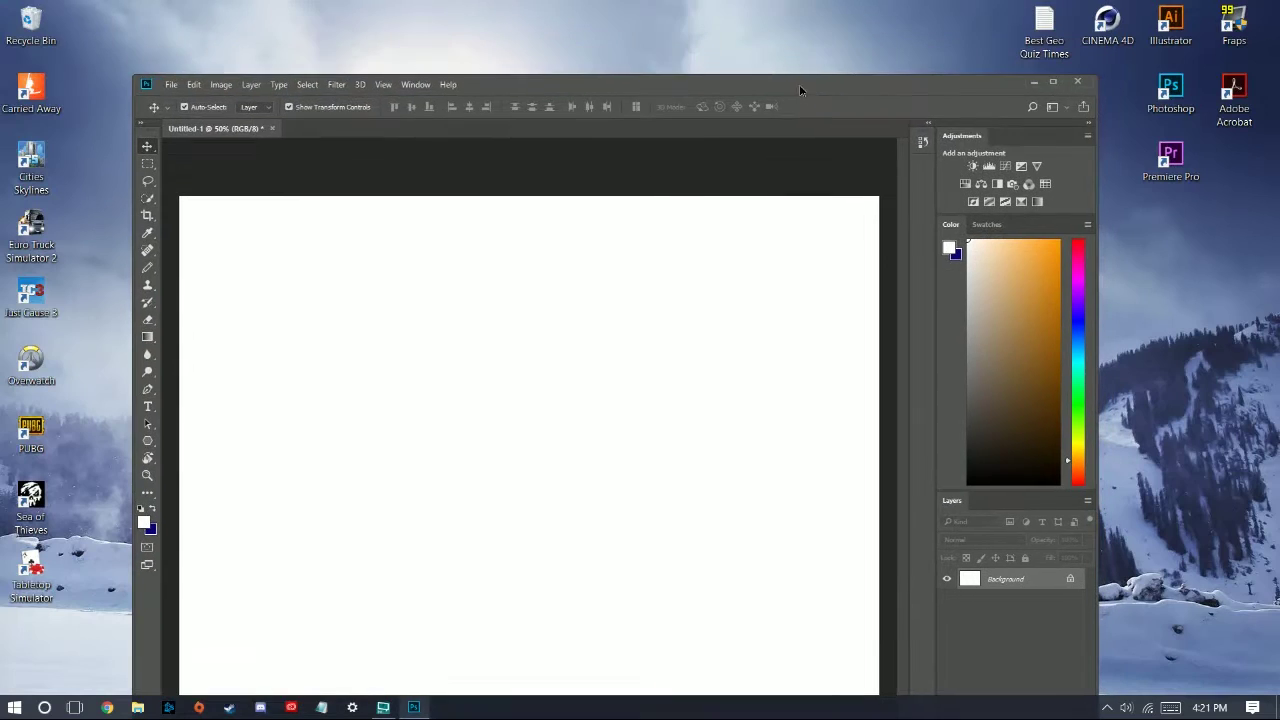
left_click_drag(790, 74, 858, 236)
left_click_drag(663, 88, 598, 562)
double_click(722, 250)
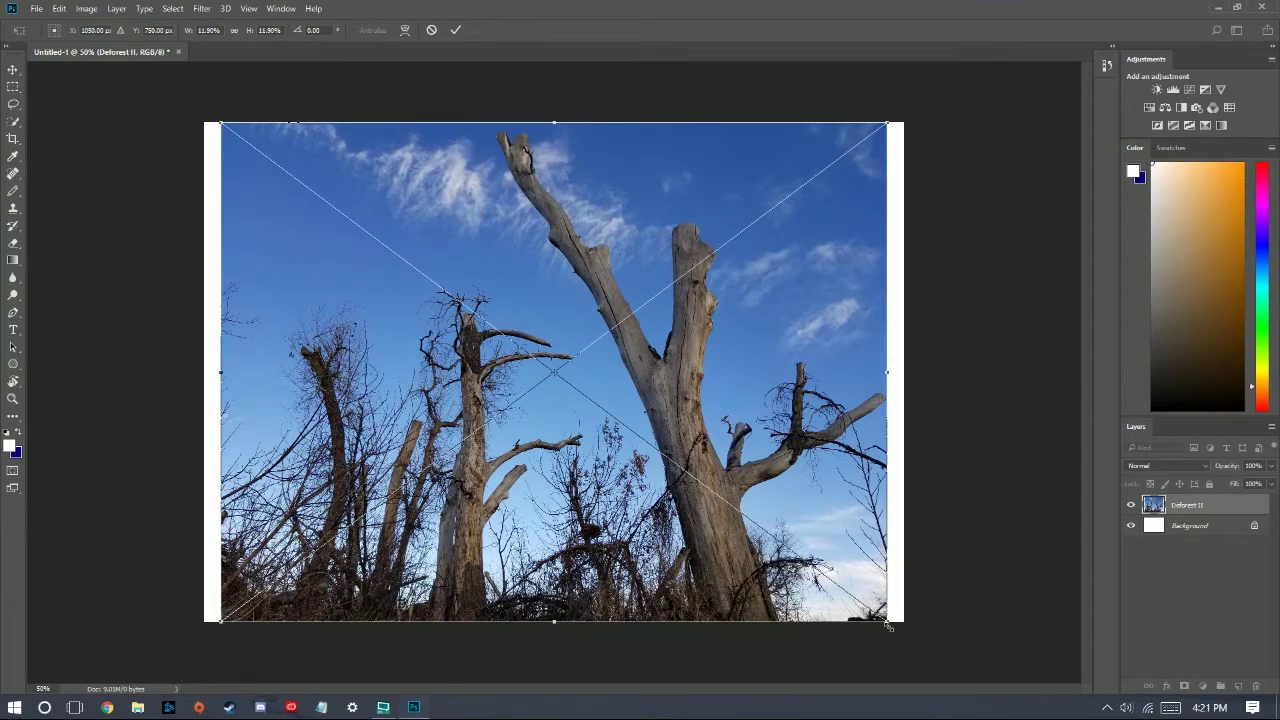
- Try scaling the image from its lower-right corner without keeping its proportions, undo the scaling, and cancel the placement
left_click_drag(889, 625, 852, 535)
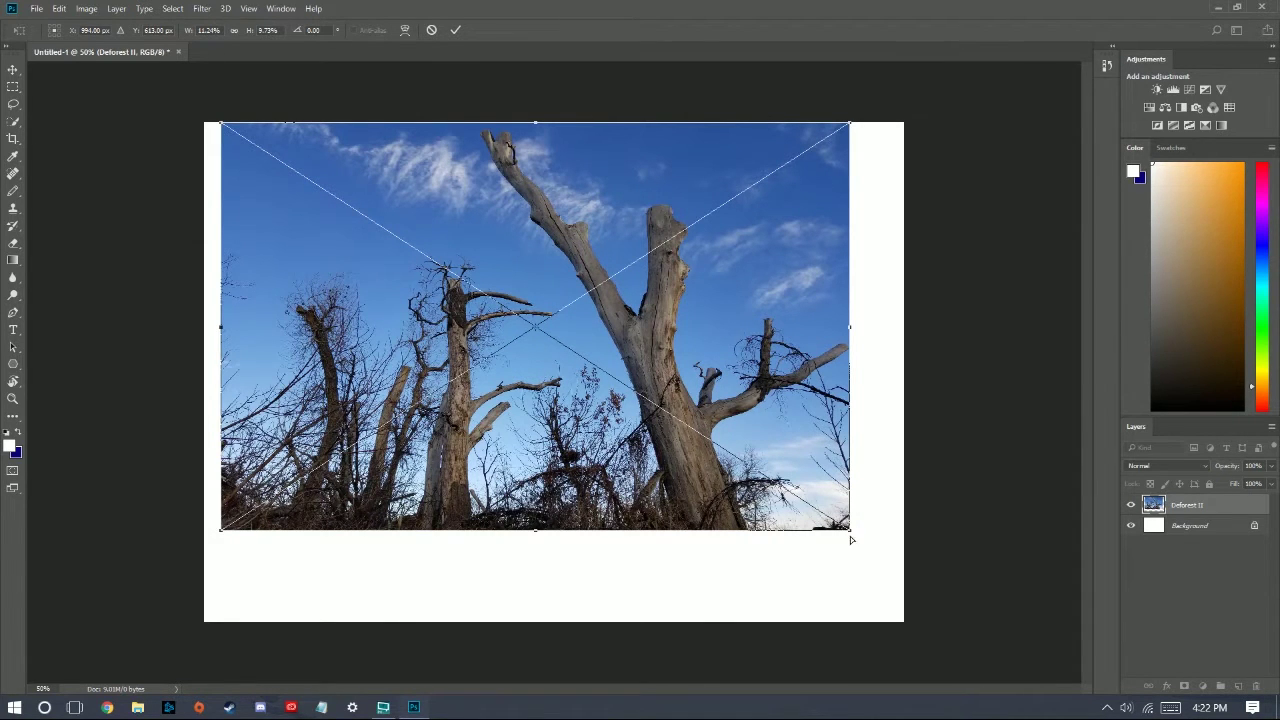
key("ctrl+z")
left_click_drag(890, 622, 924, 591)
key("Escape")
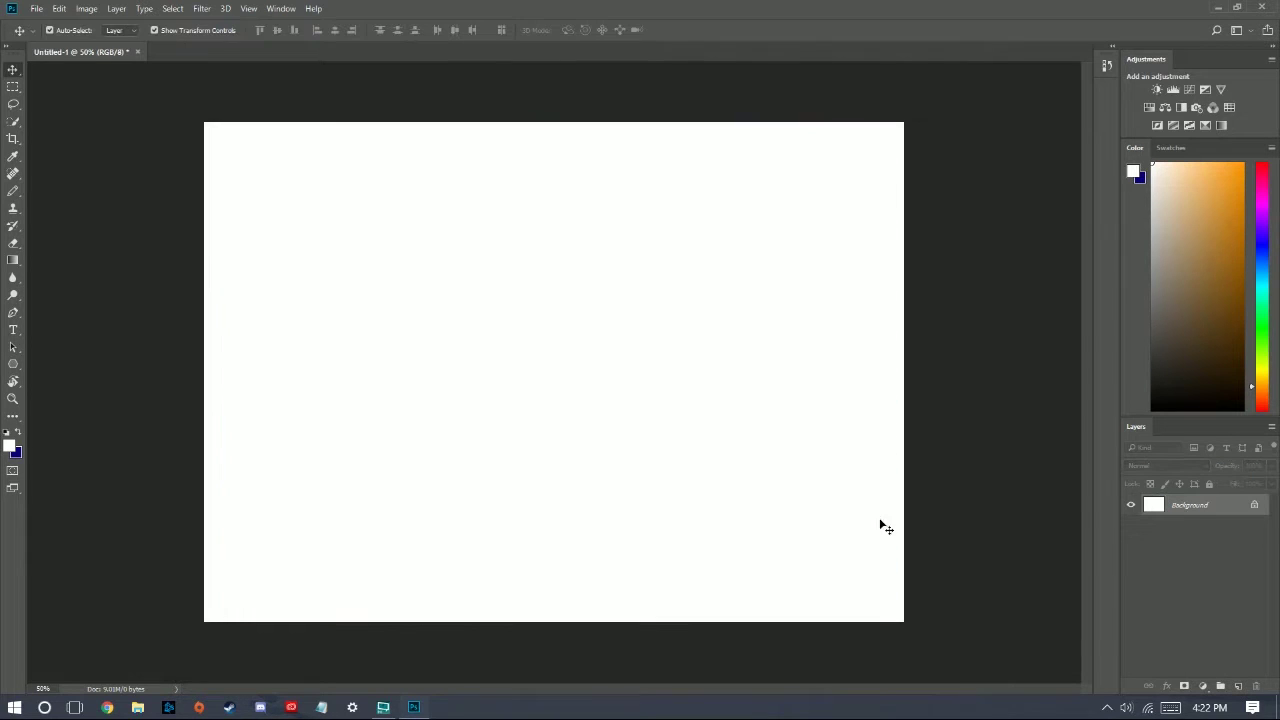
- Place the Deforest II image from the Desktop folder into the document as a linked file
left_click(37, 10)
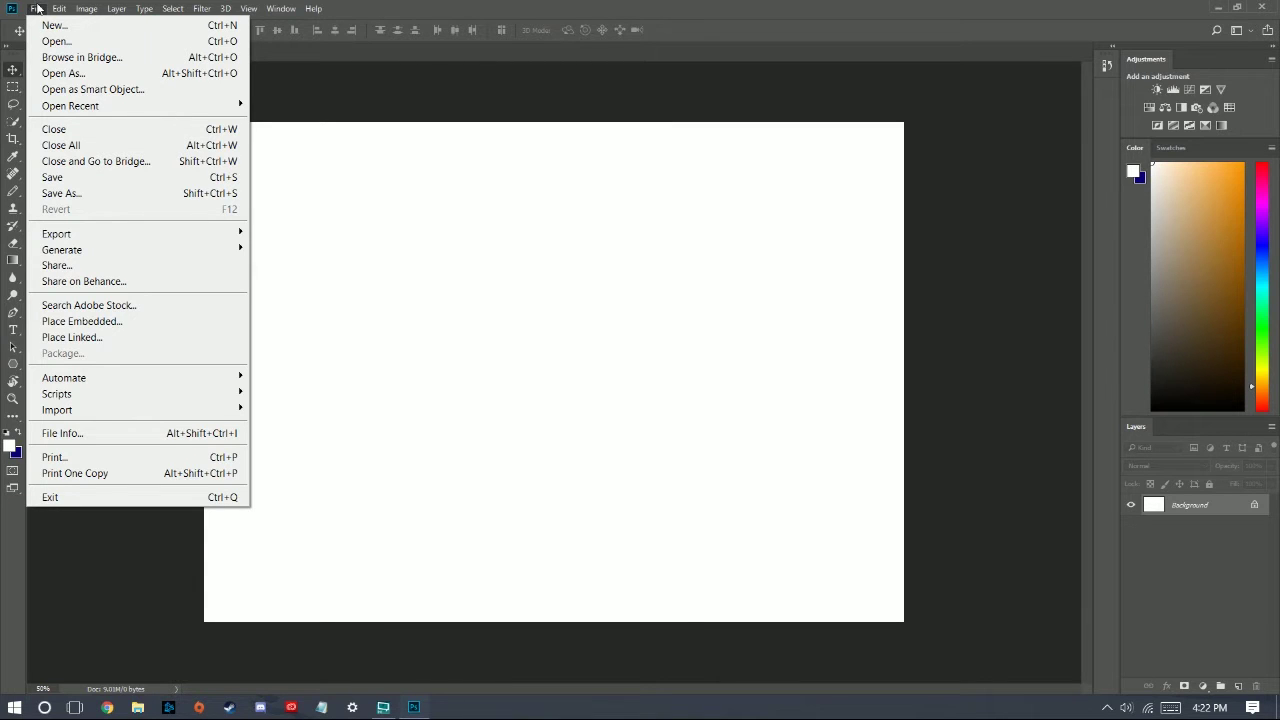
left_click(127, 340)
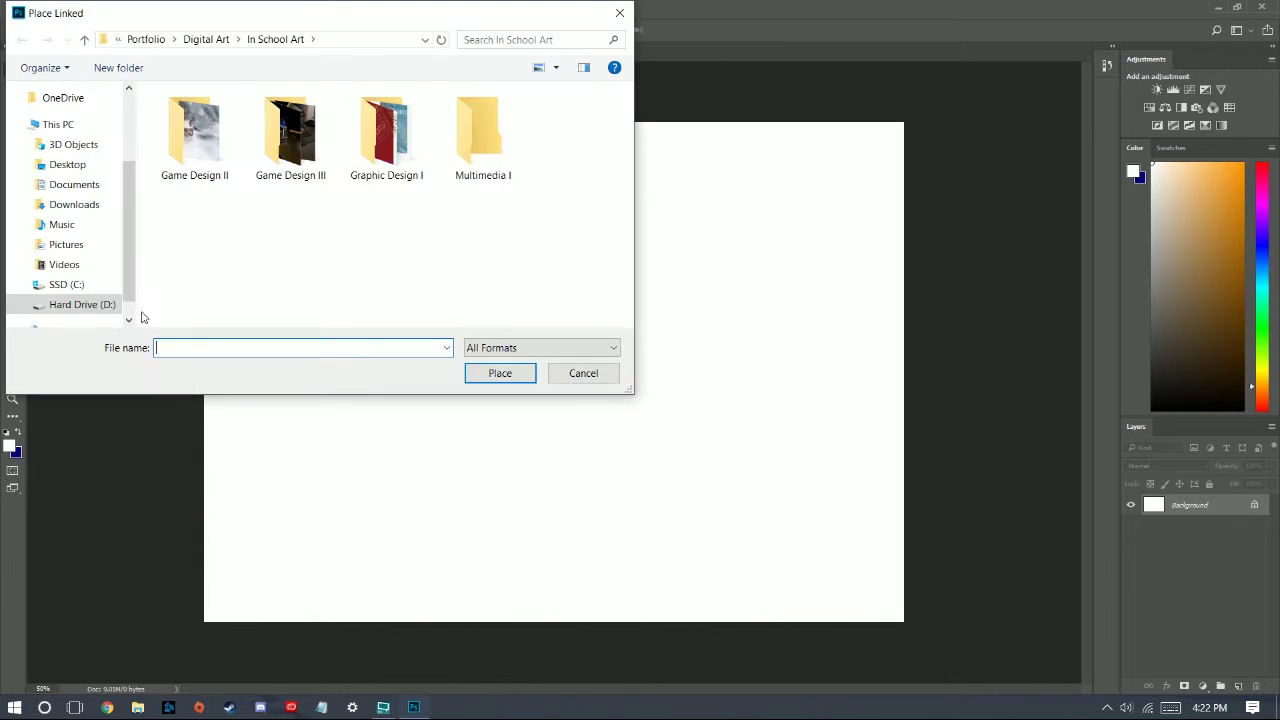
left_click(67, 168)
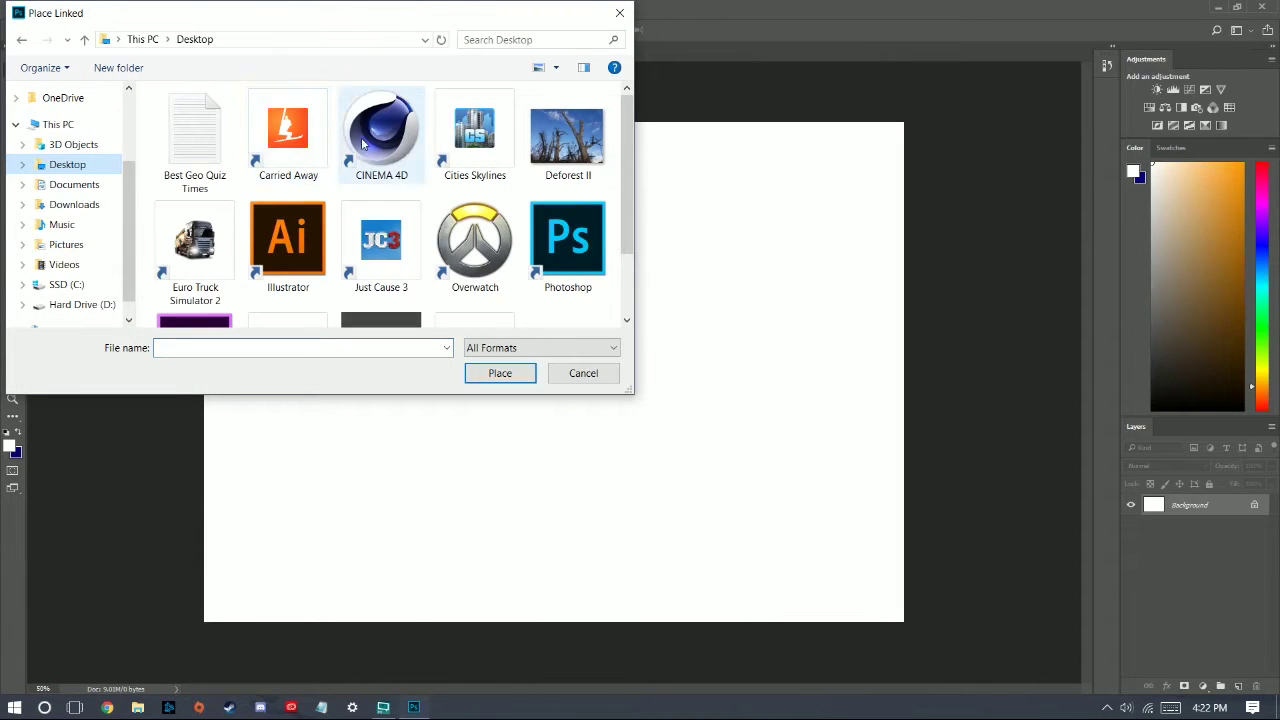
left_click(578, 133)
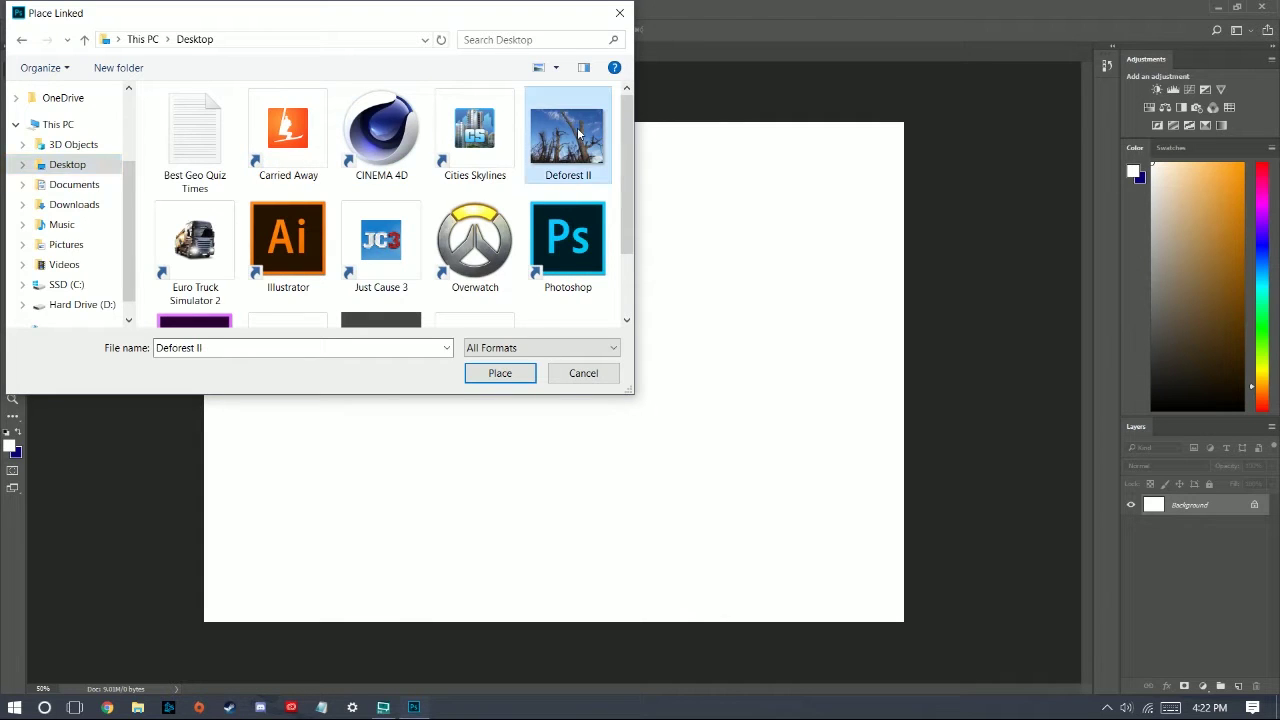
left_click(518, 379)
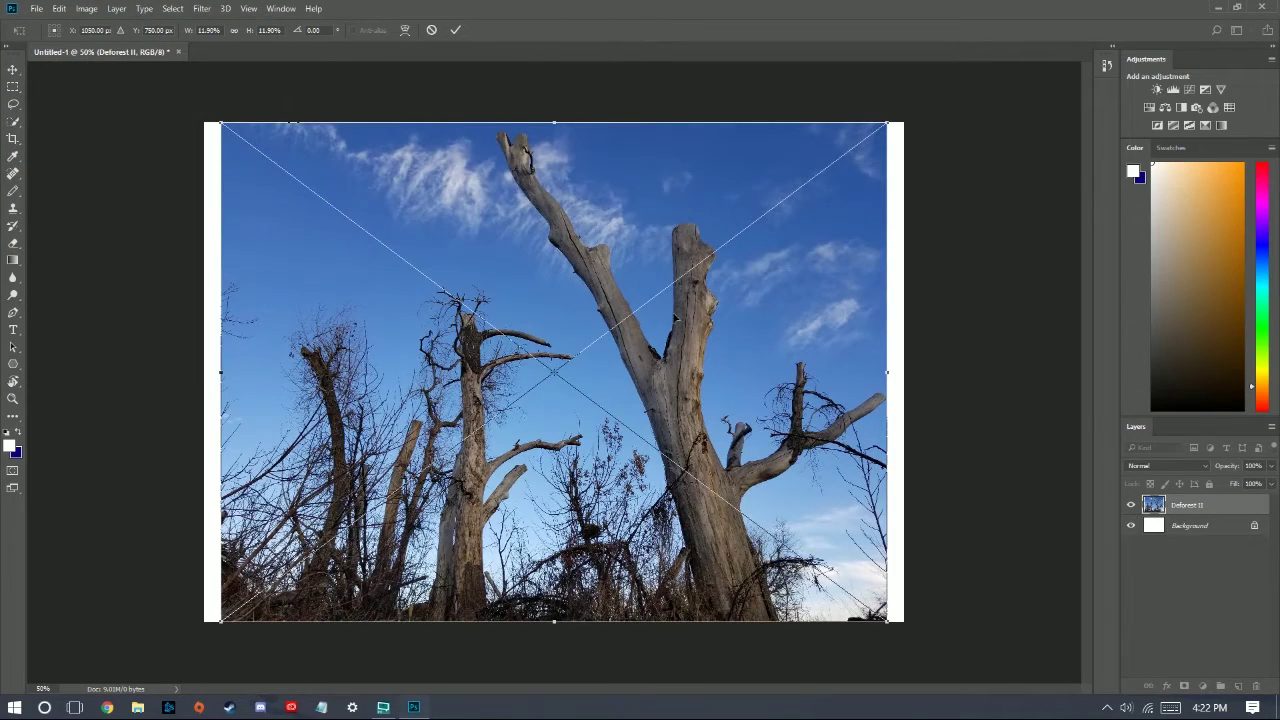
left_click_drag(637, 5, 668, 167)
left_click_drag(755, 170, 738, 6)
left_click(39, 12)
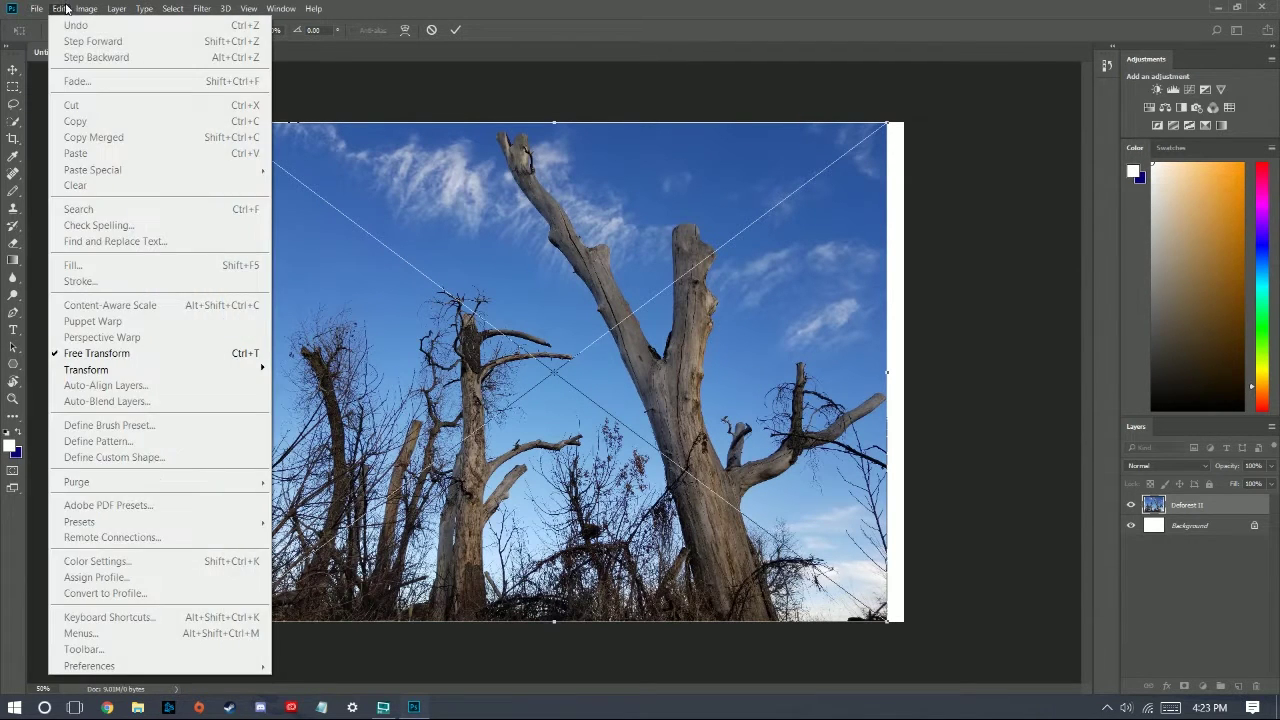
mouse_move(87, 10)
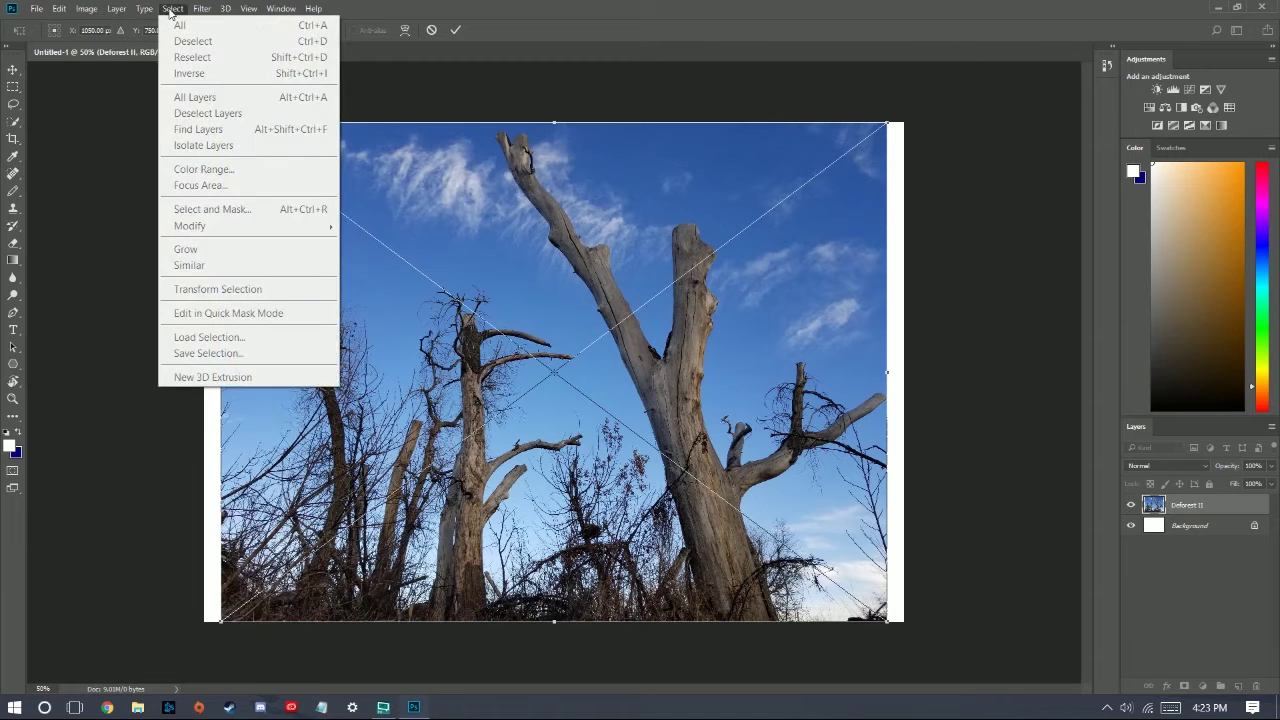
mouse_move(207, 17)
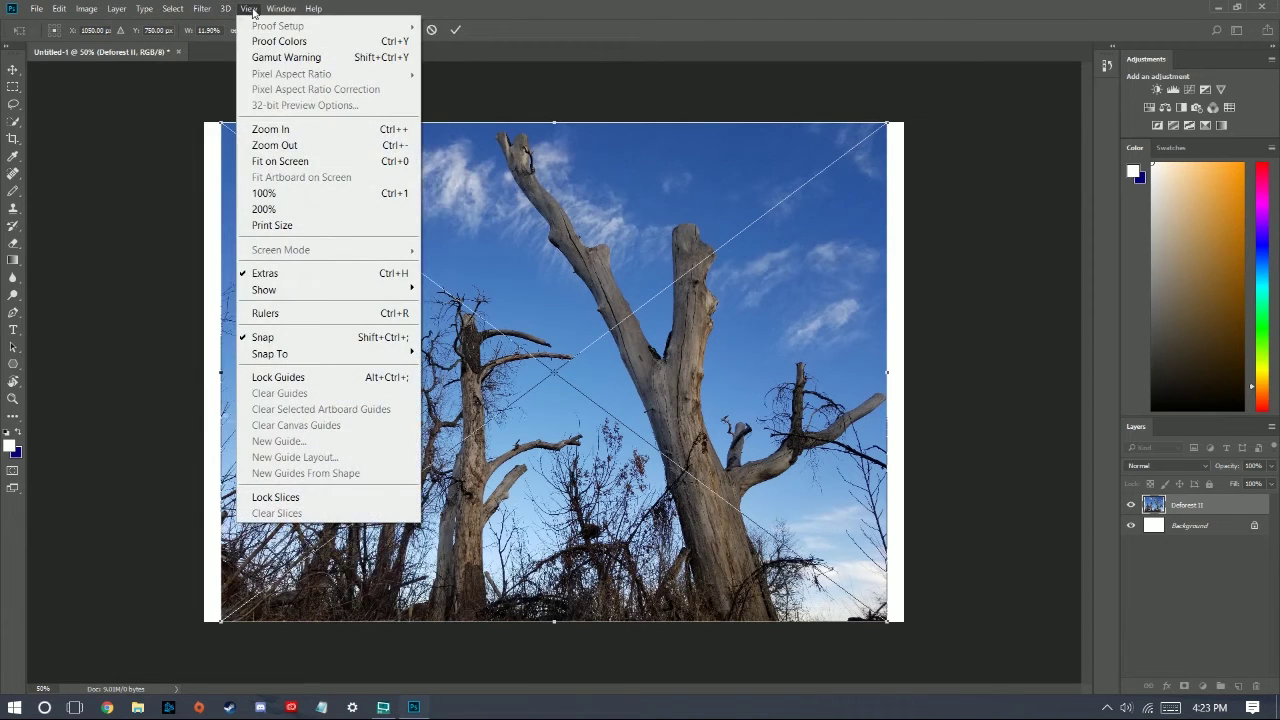
mouse_move(313, 8)
left_click(630, 18)
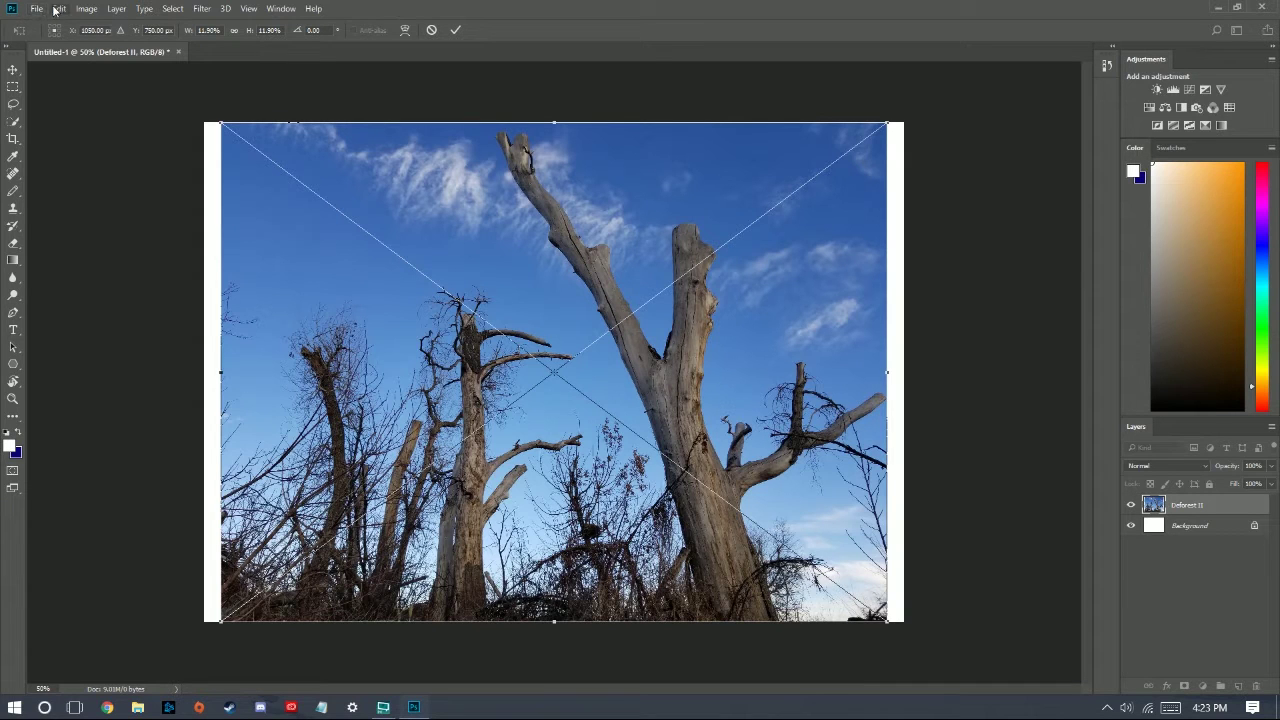
left_click(88, 9)
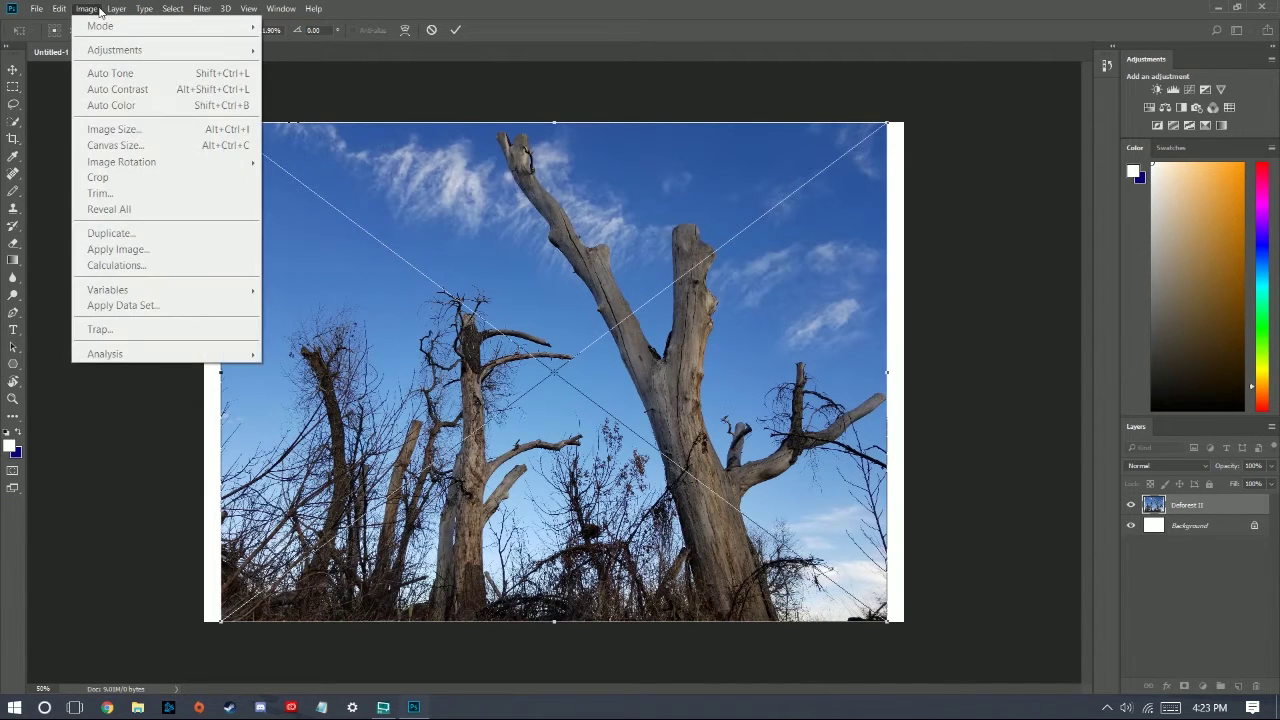
mouse_move(123, 12)
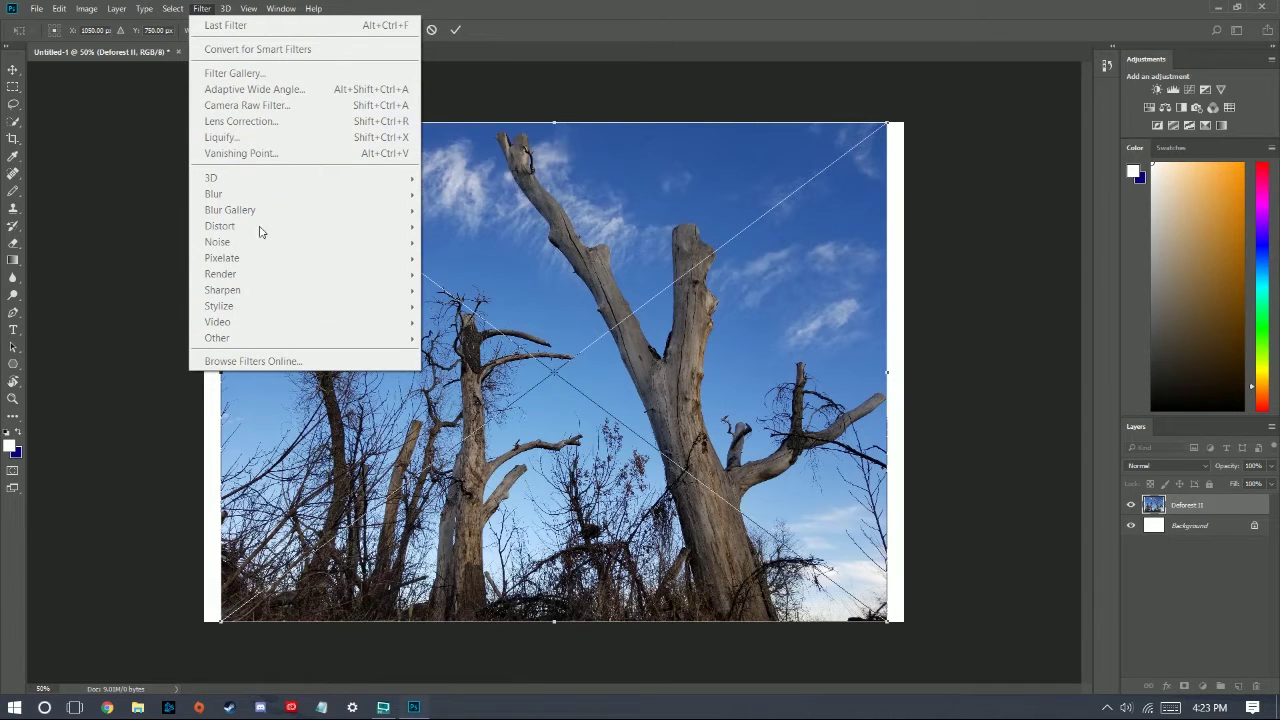
left_click(148, 228)
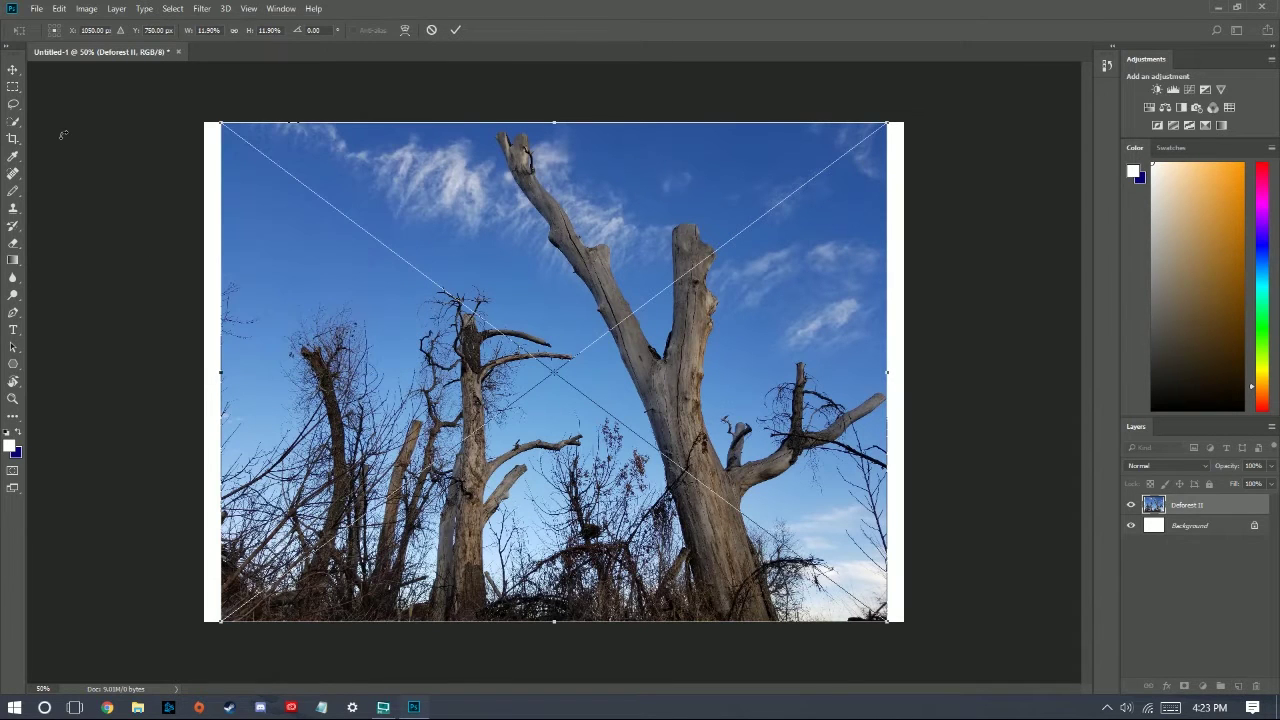
- Switch to the Move tool and confirm placing the Deforest II image
left_click(13, 69)
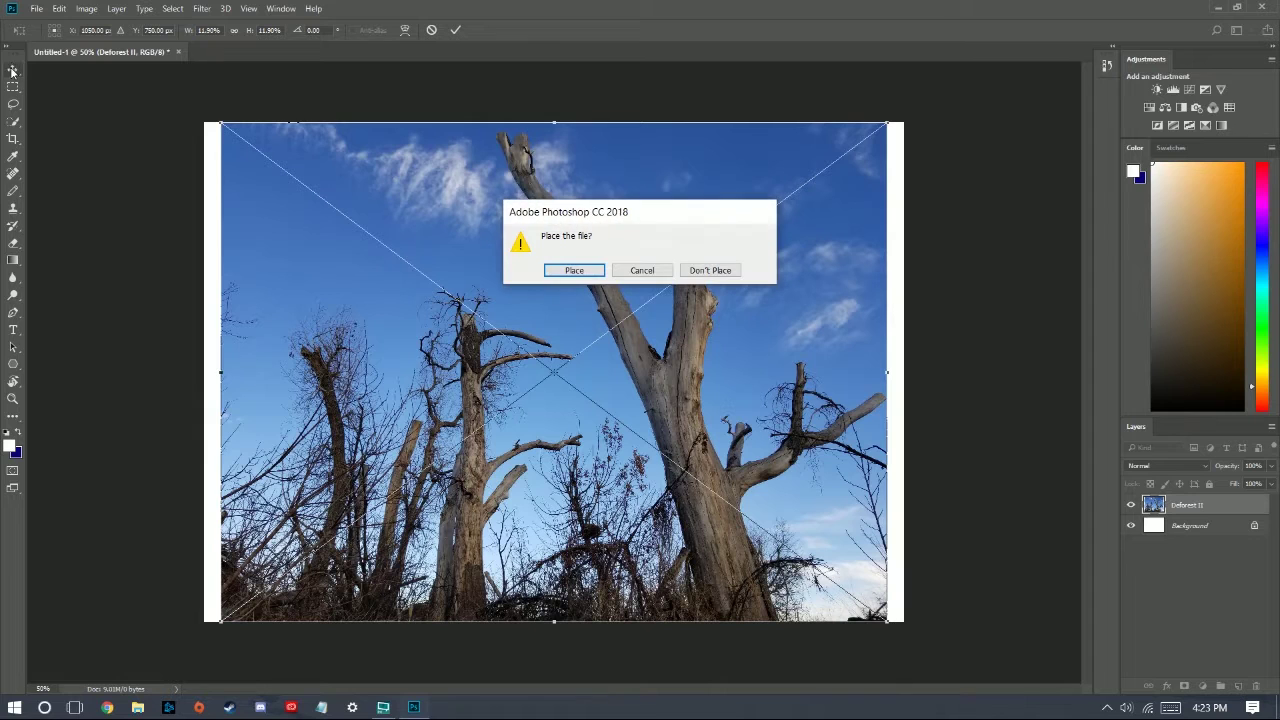
left_click(575, 270)
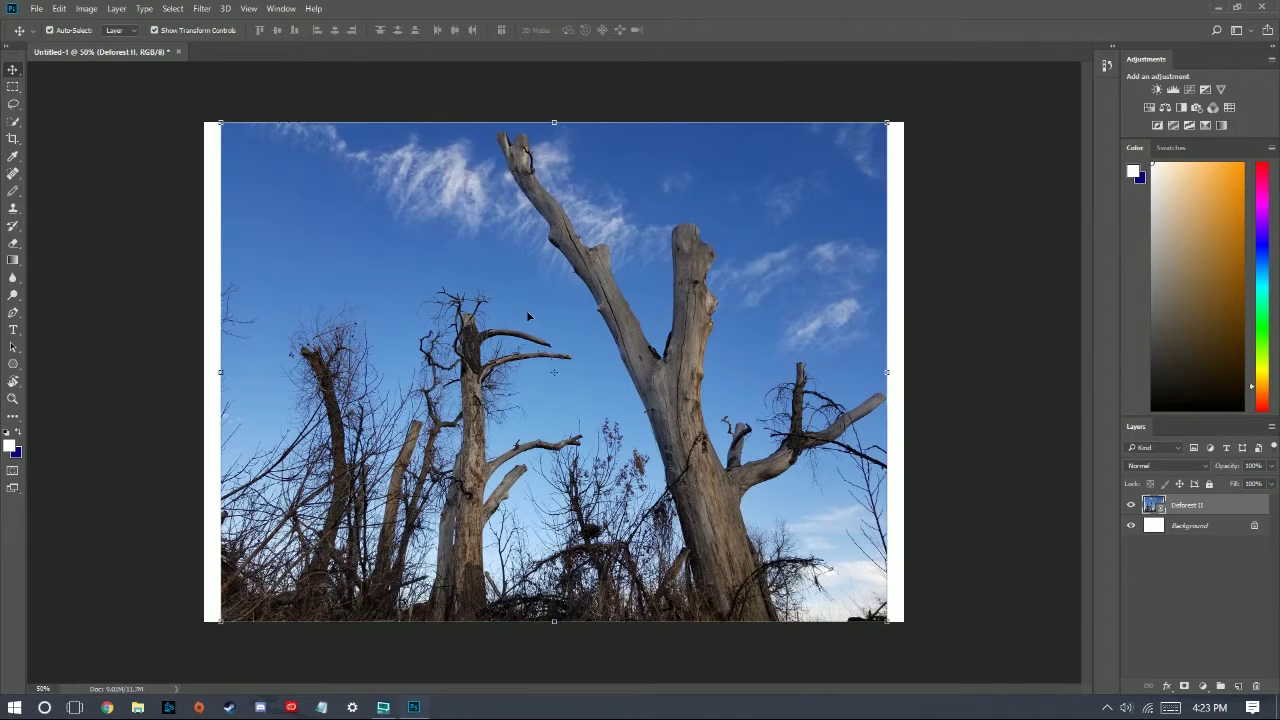
- Try shifting the Deforest II layer slightly to the right on the canvas, and undo the move
left_click_drag(526, 300, 560, 307)
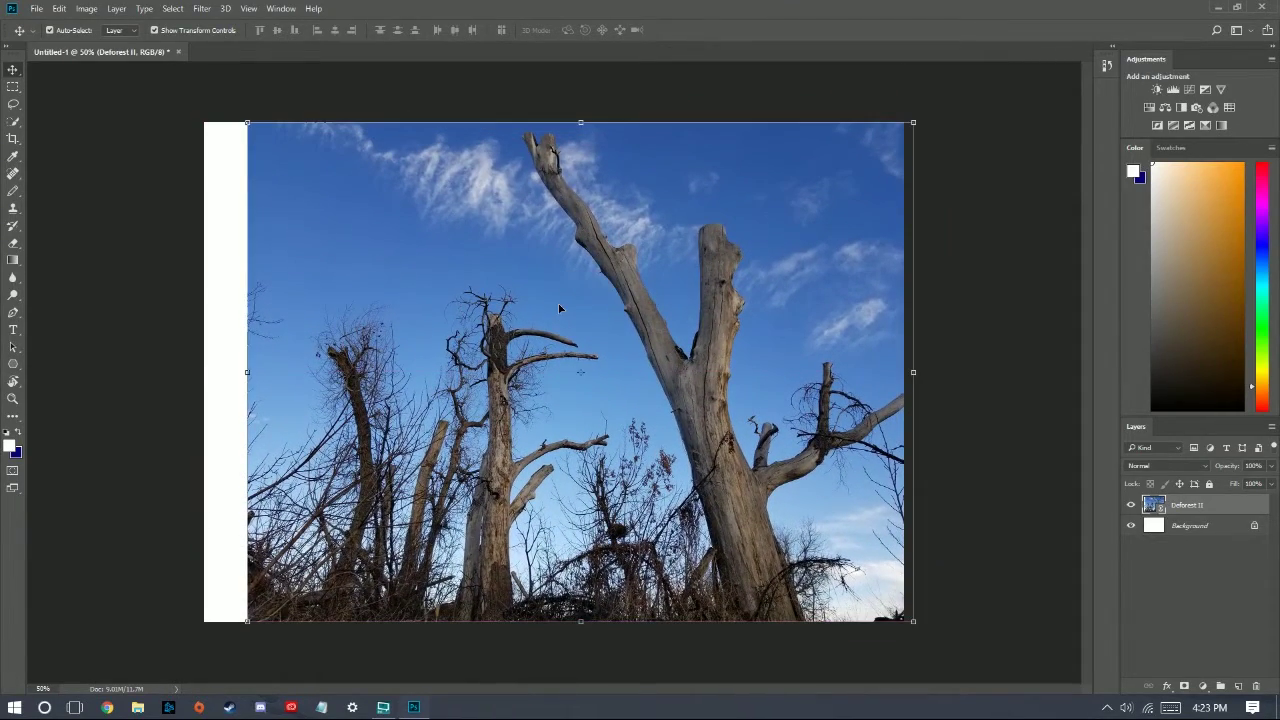
key("ctrl+z")
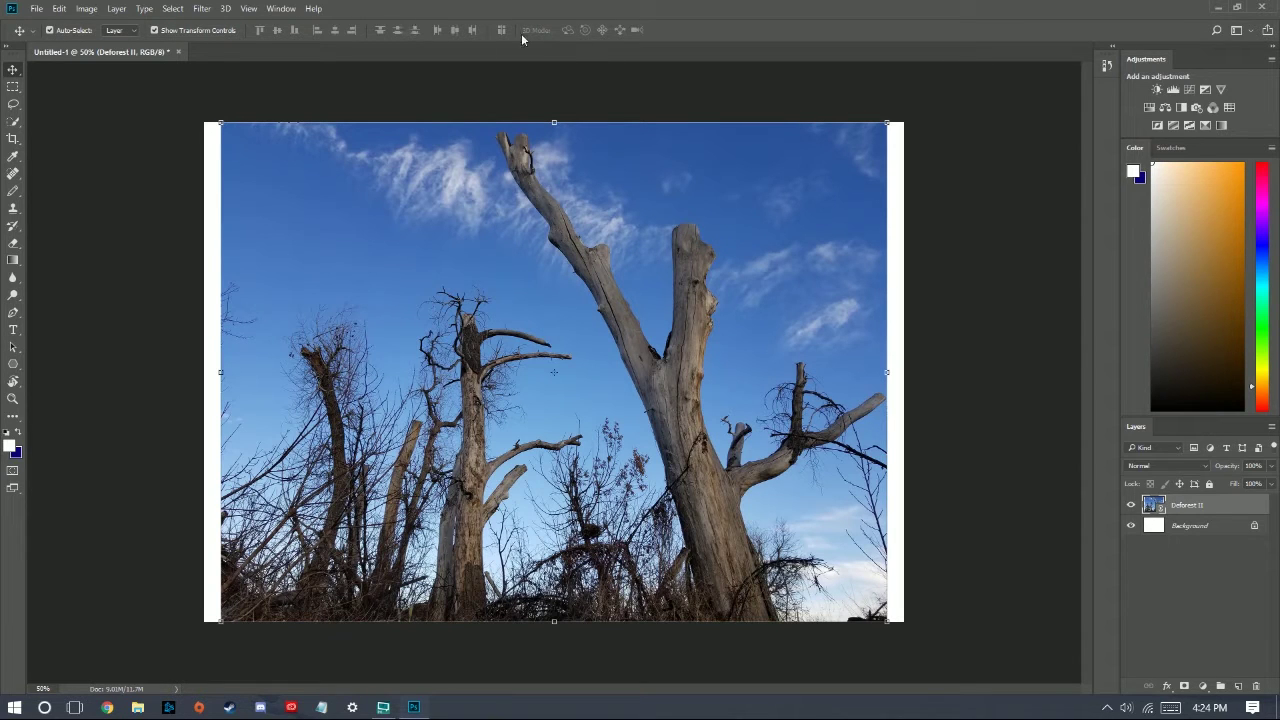
left_click(12, 88)
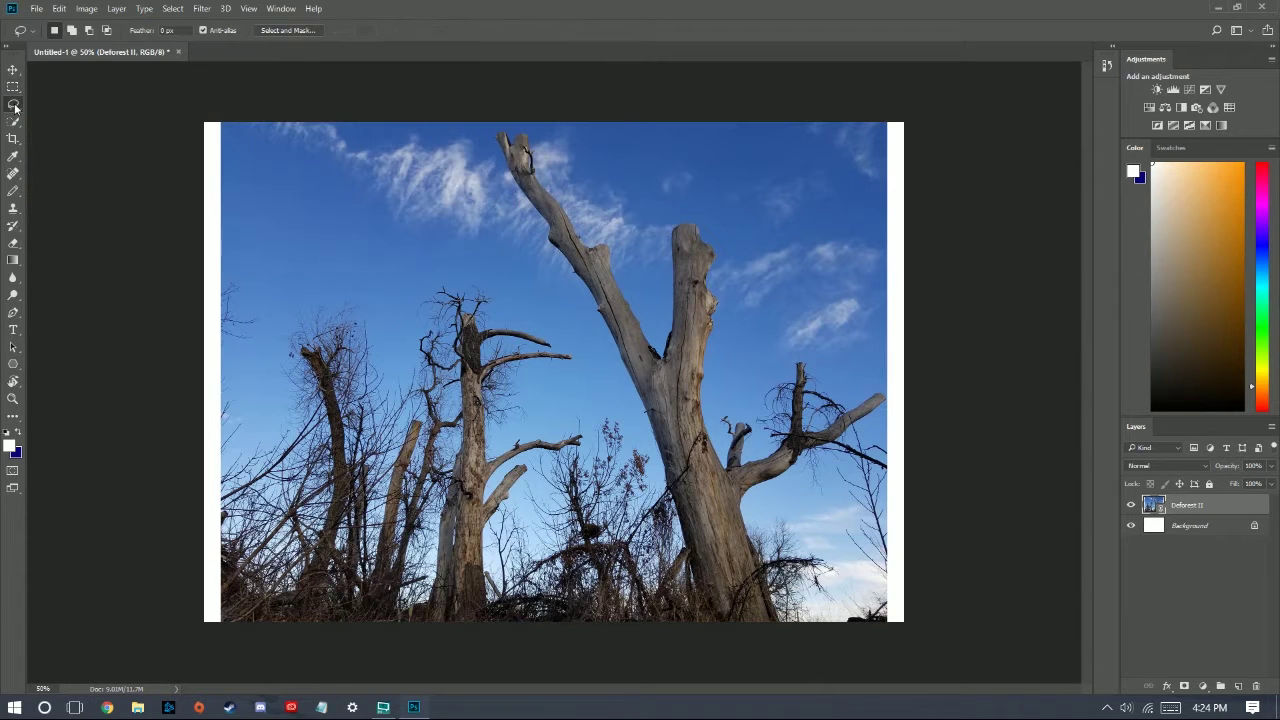
left_click(13, 123)
left_click(13, 157)
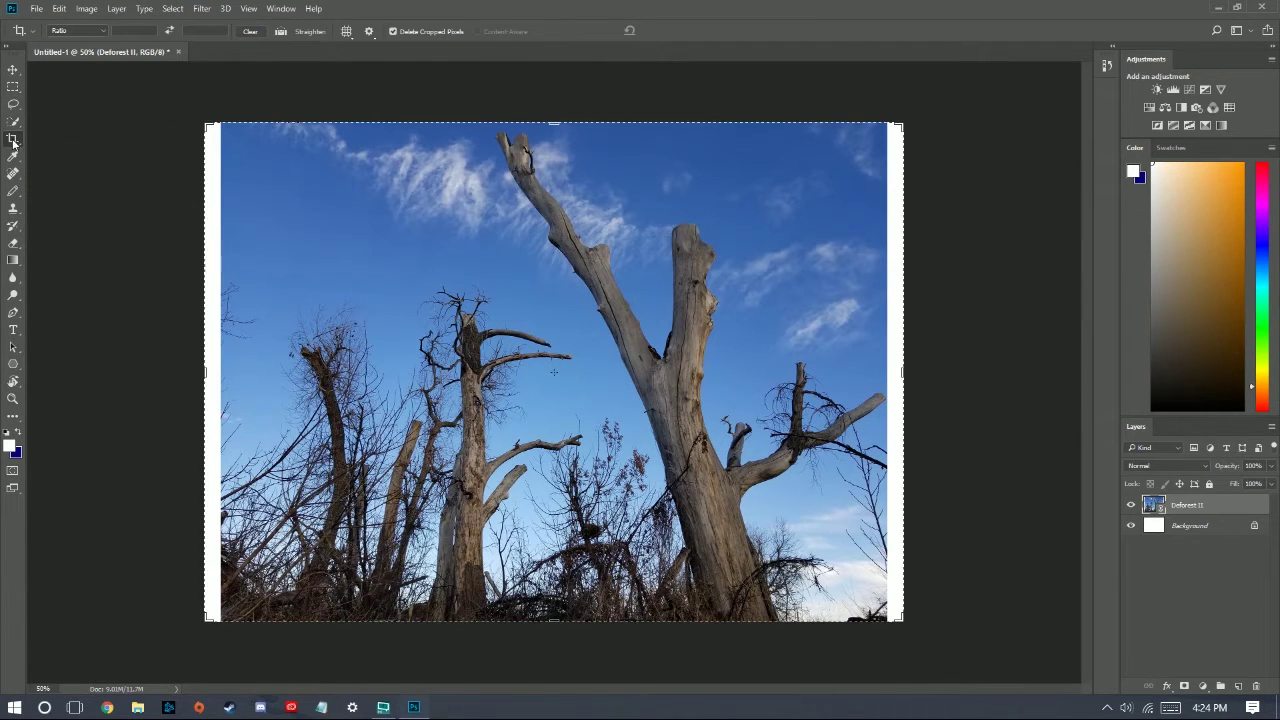
left_click(13, 174)
left_click(13, 191)
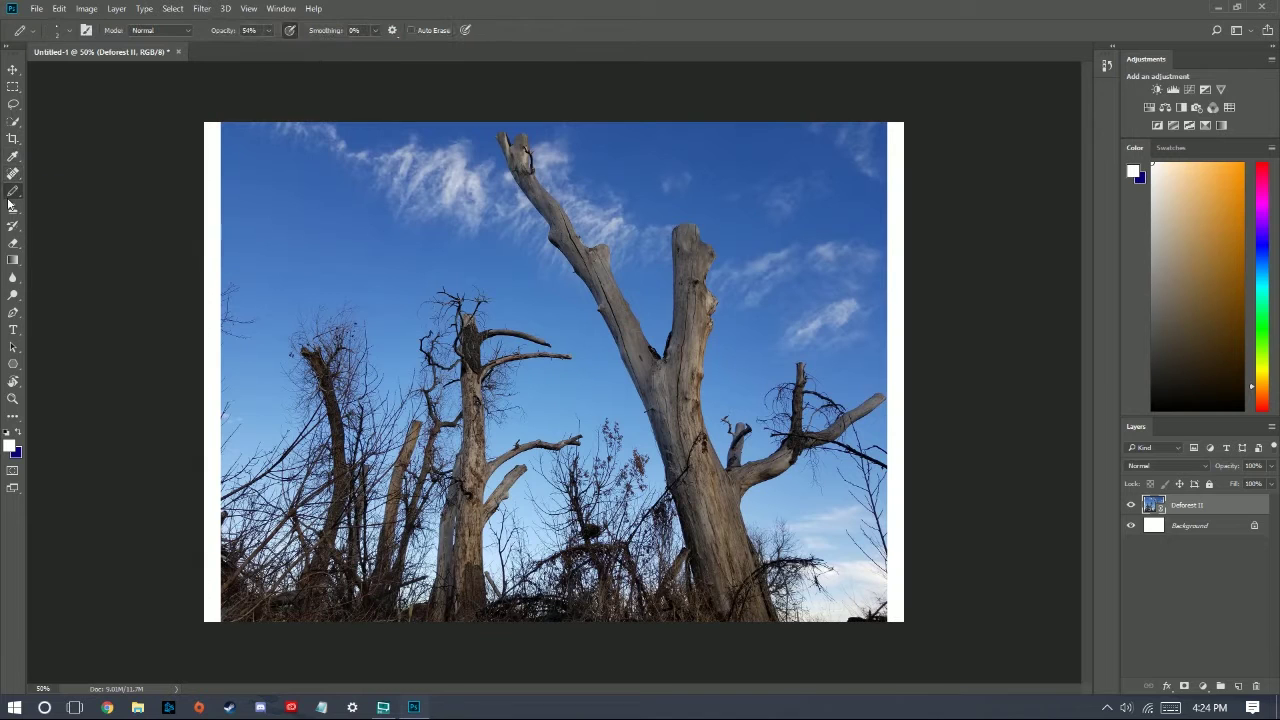
- Activate the Crop tool and look through its aspect-ratio presets, keeping the Ratio option
left_click(13, 138)
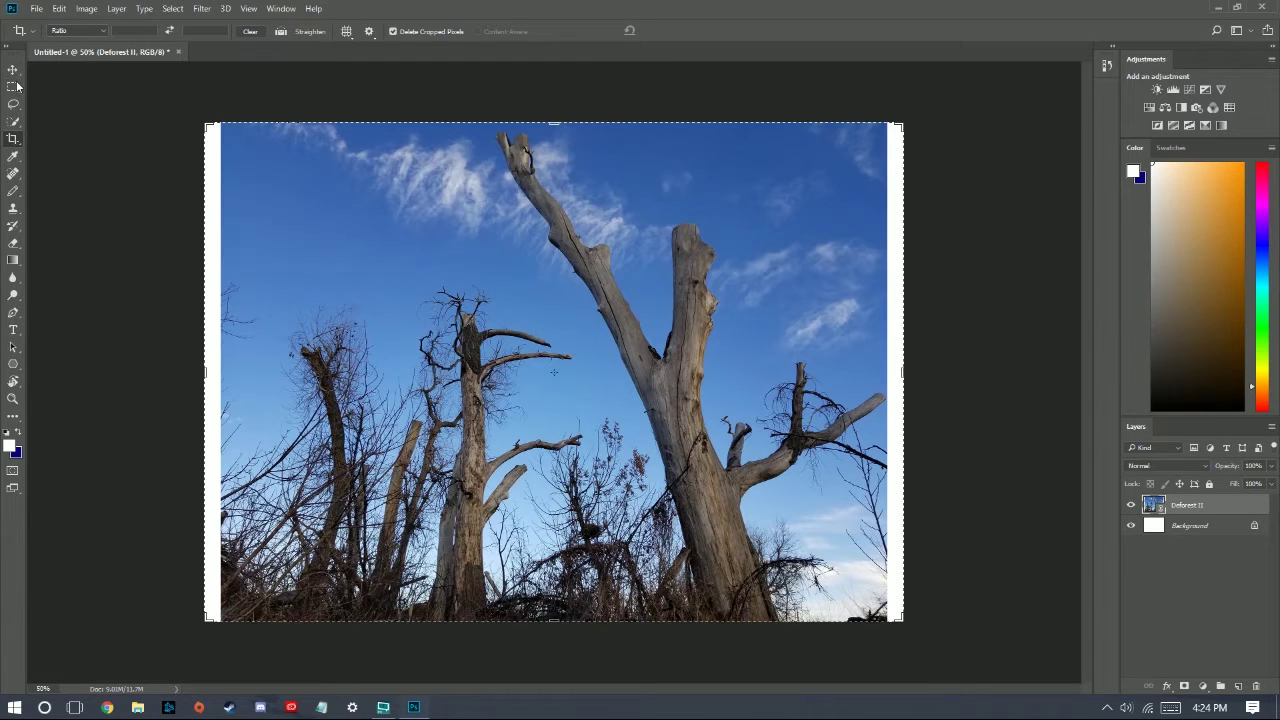
left_click(103, 33)
left_click(103, 33)
left_click(100, 34)
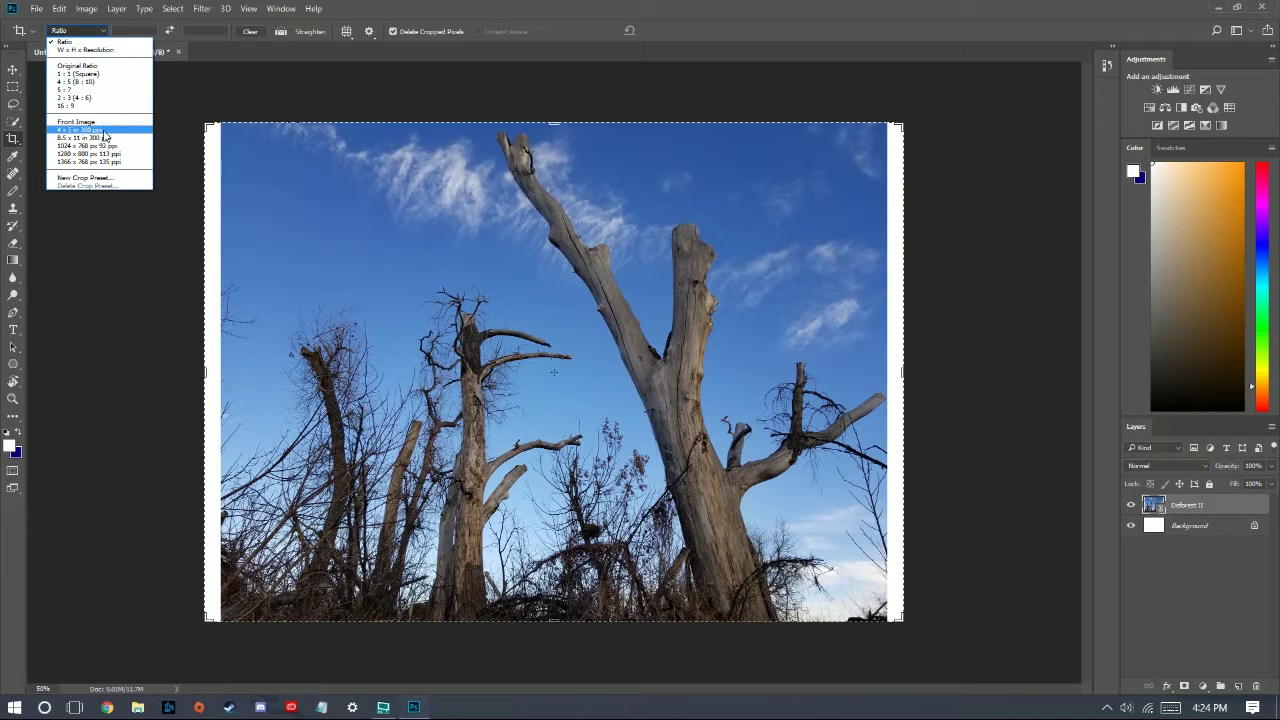
left_click(108, 41)
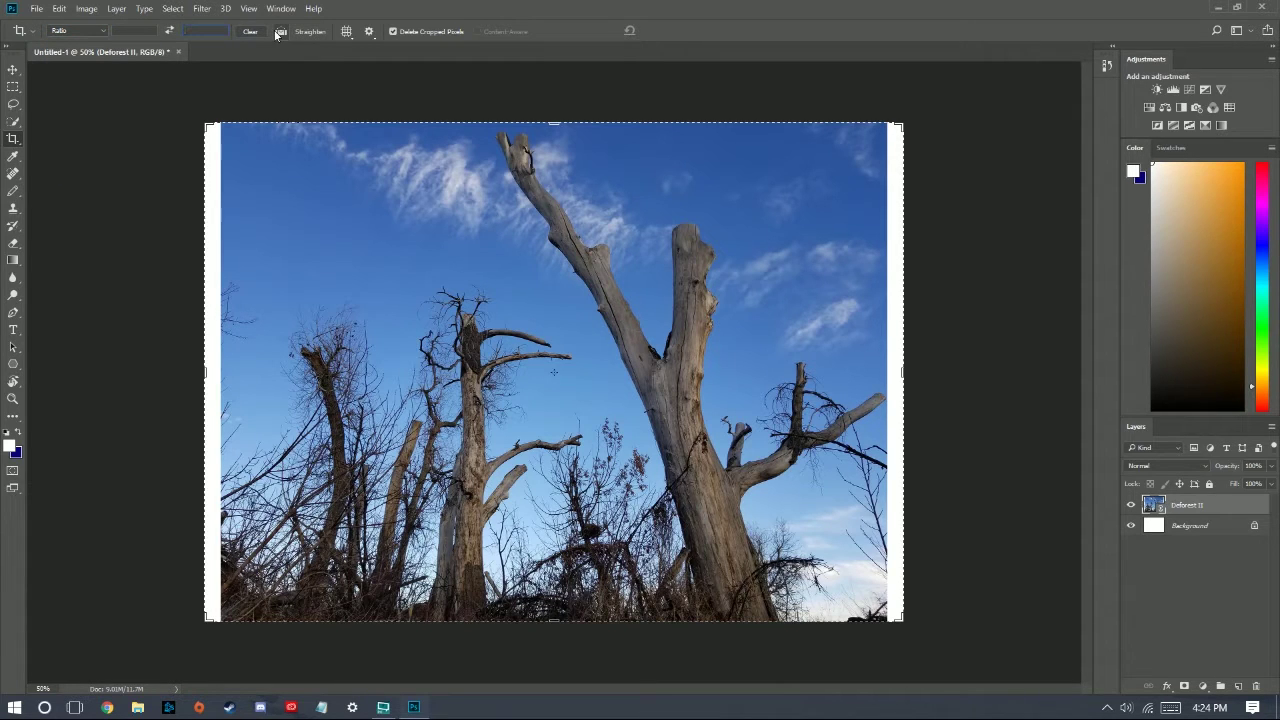
- Keep Rule of Thirds as the crop overlay and start a crop on the full canvas to show it
left_click(346, 31)
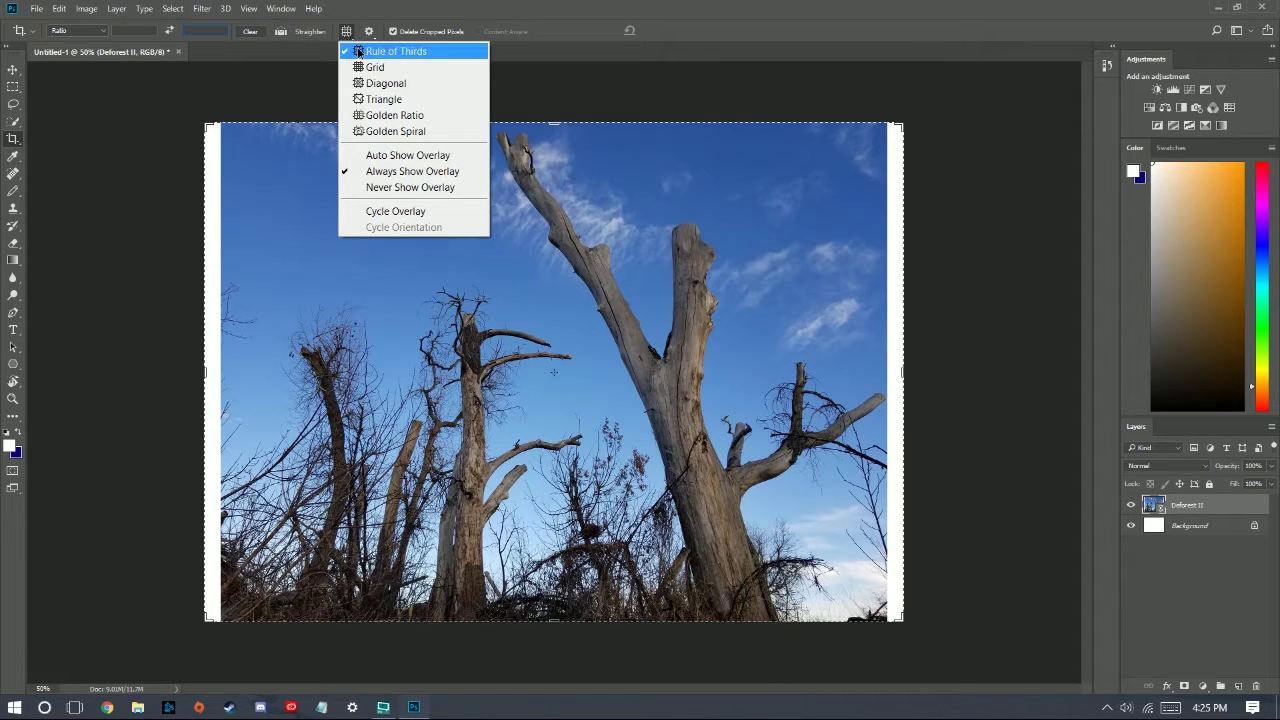
left_click(395, 51)
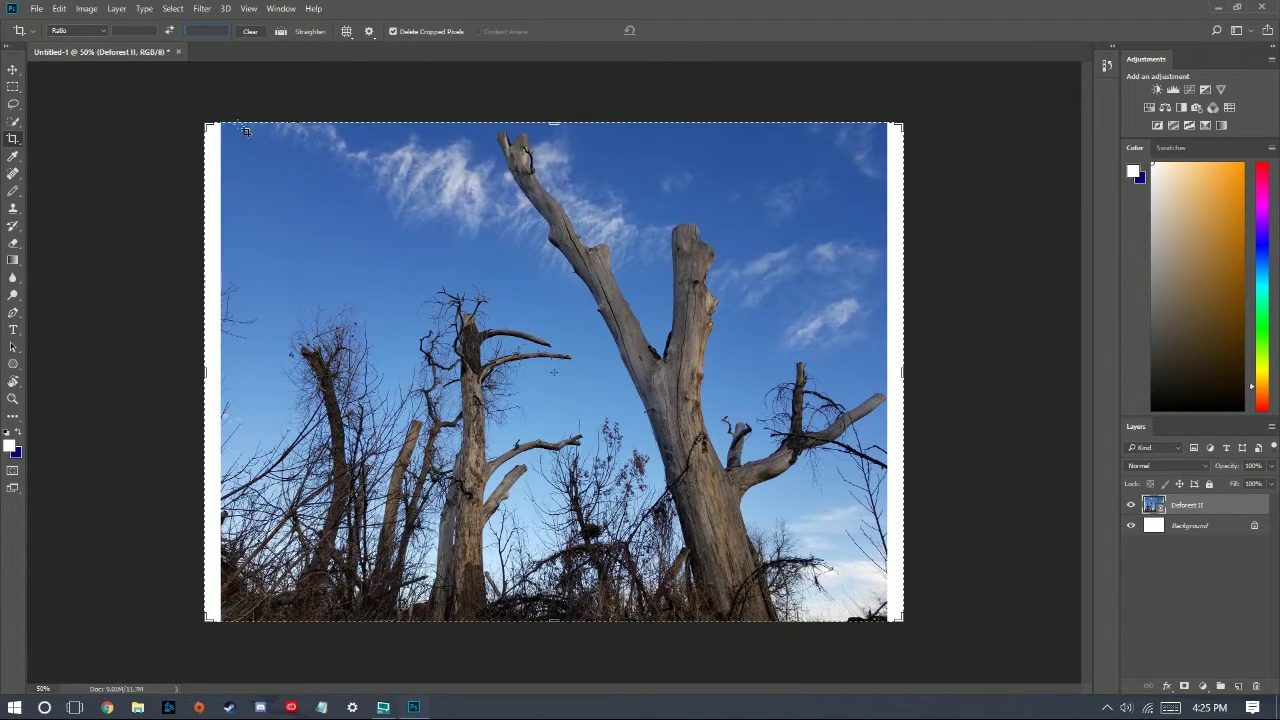
mouse_move(207, 122)
left_mouse_down()
mouse_move(228, 131)
mouse_move(186, 114)
mouse_move(207, 123)
left_mouse_up()
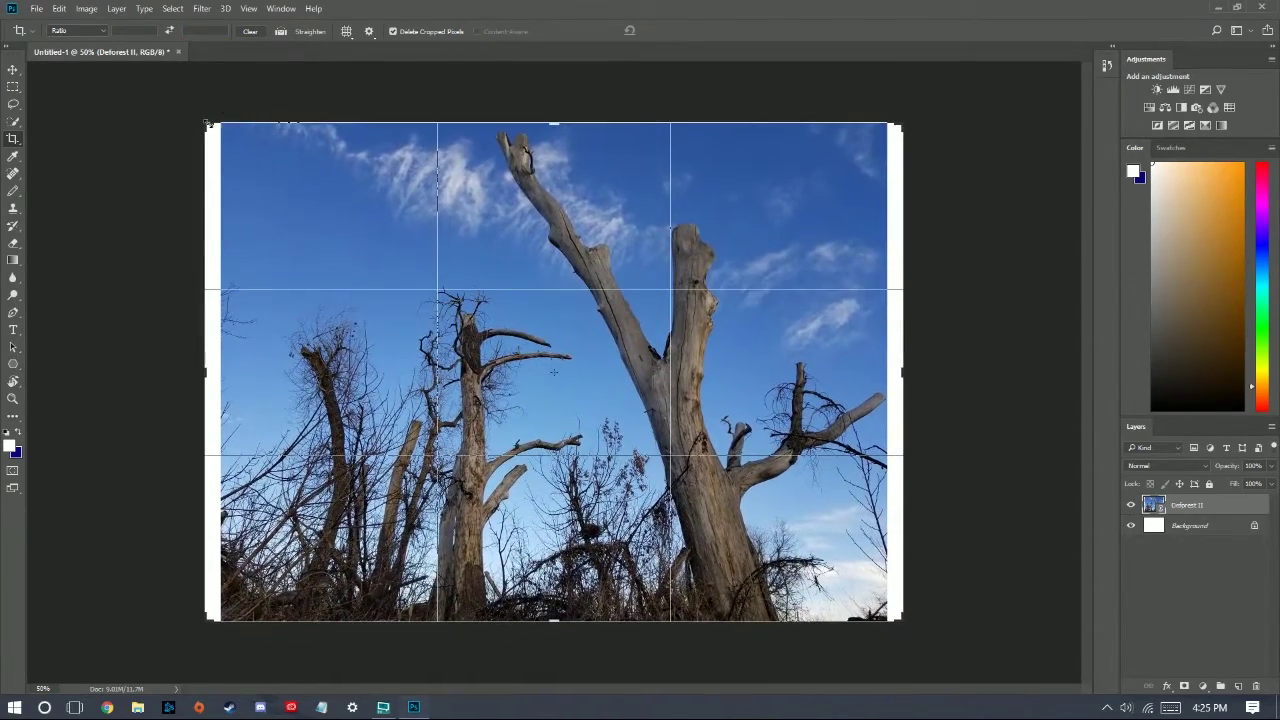
- Try the Grid and Diagonal crop overlays on the image, and return the overlay to Rule of Thirds
left_click(346, 31)
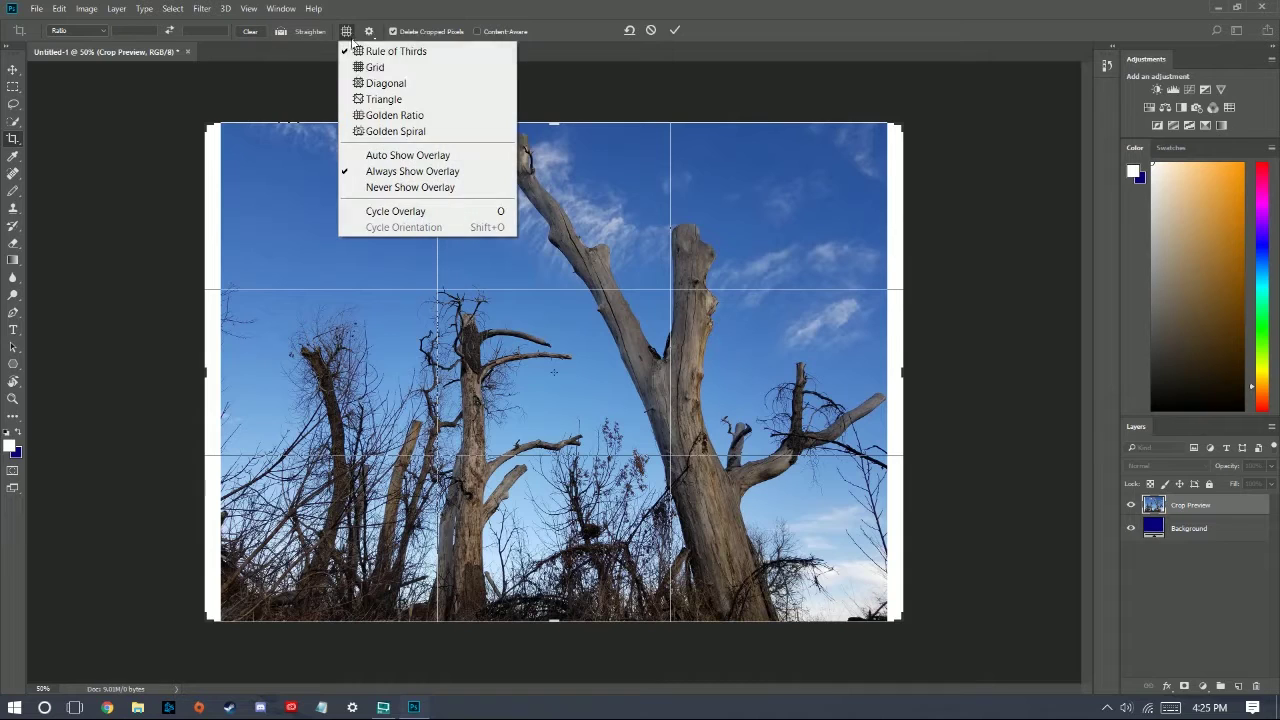
left_click(372, 67)
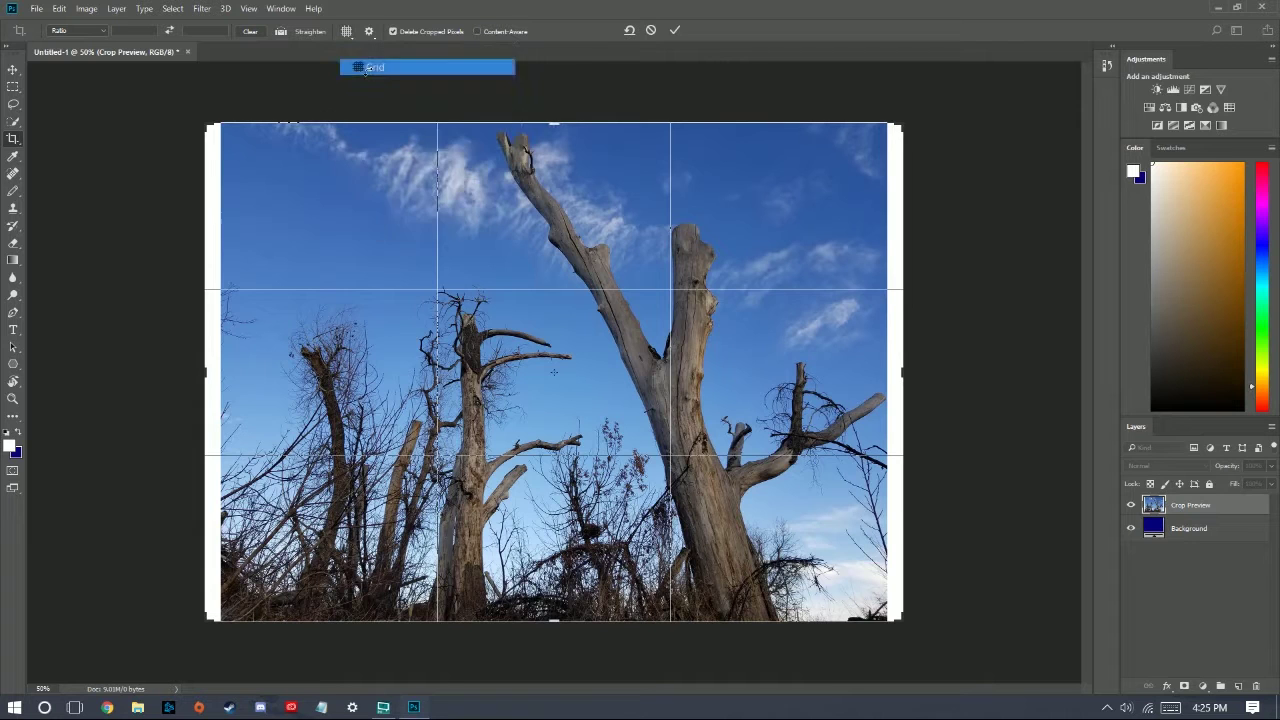
left_click(346, 31)
left_click(372, 84)
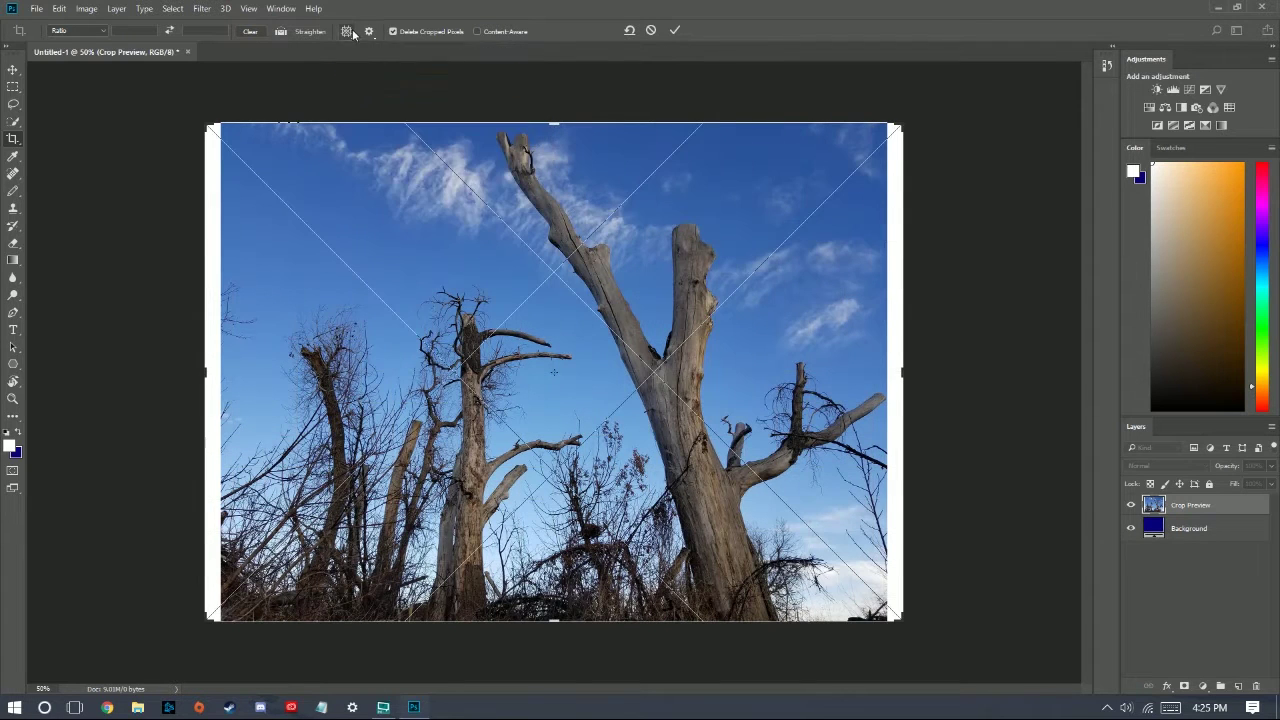
left_click(346, 31)
left_click(400, 52)
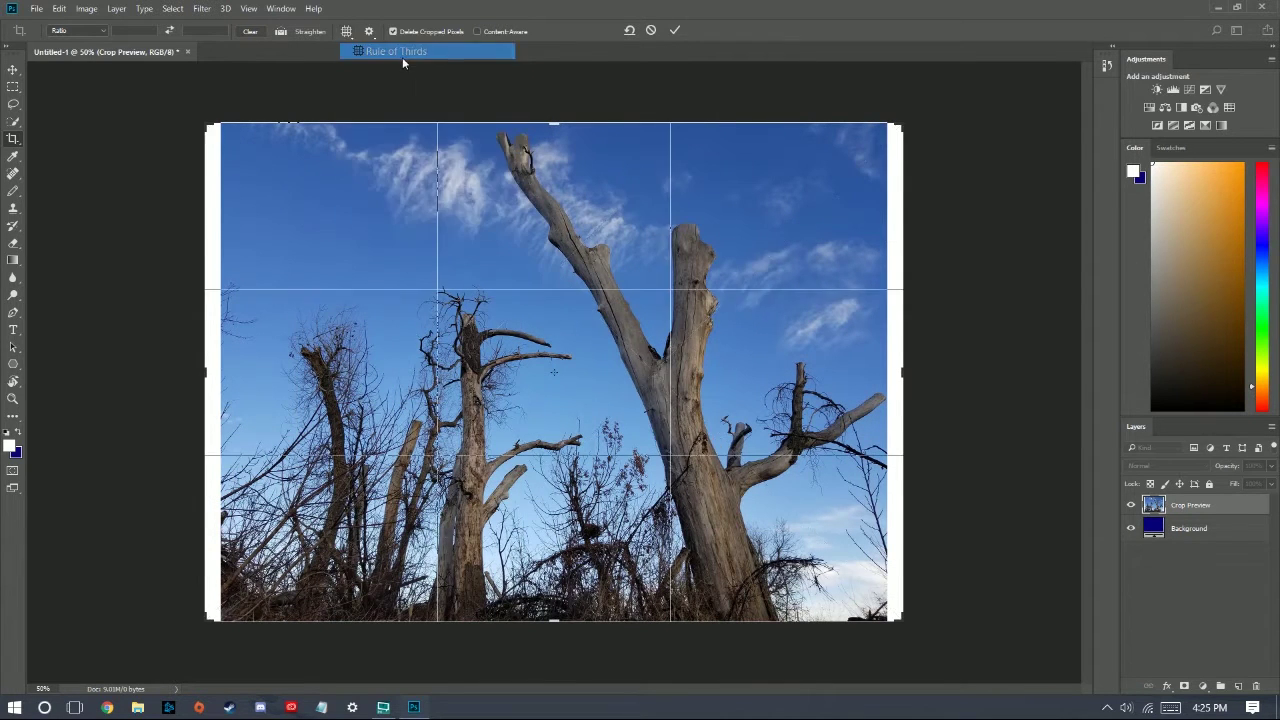
- Review the additional crop settings, and toggle the Delete Cropped Pixels option off and back on
left_click(369, 31)
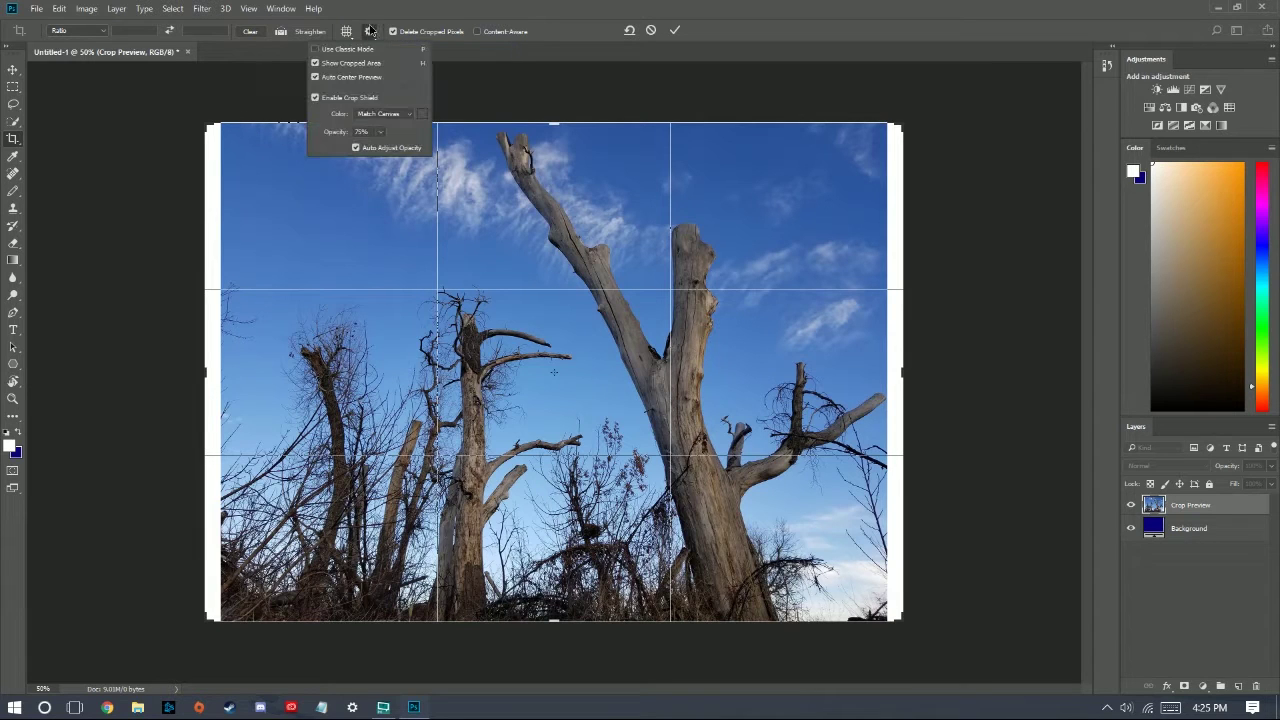
left_click(370, 32)
left_click(370, 32)
left_click(372, 32)
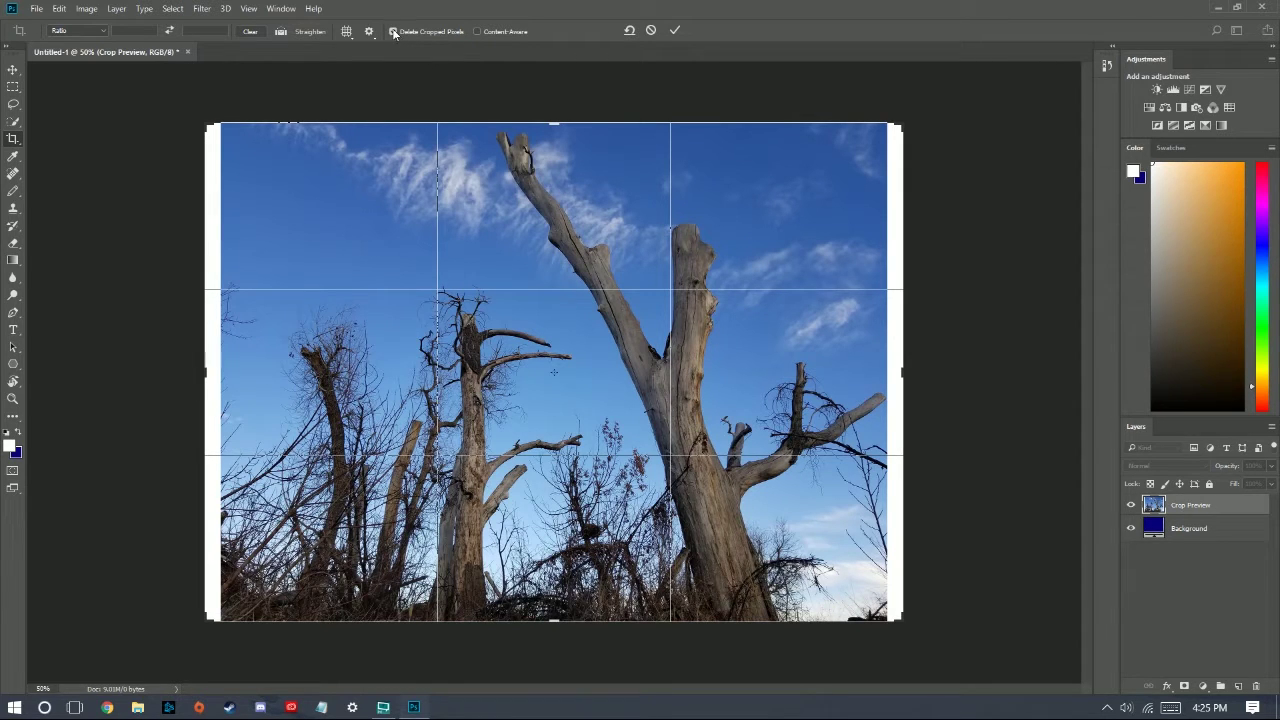
left_click(393, 33)
left_click(393, 33)
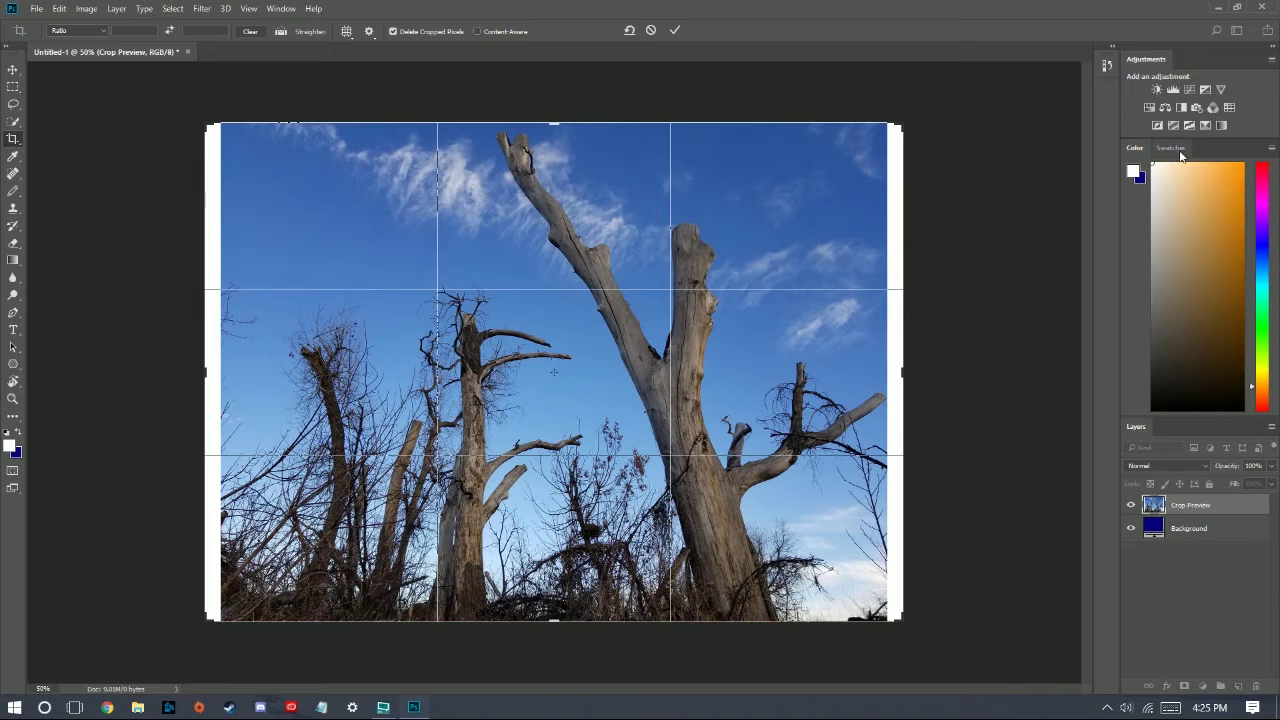
- Try grouping the Adjustments panel with Color and Swatches, restore it as a separate group, and show the color picker
left_click_drag(1152, 59, 1144, 157)
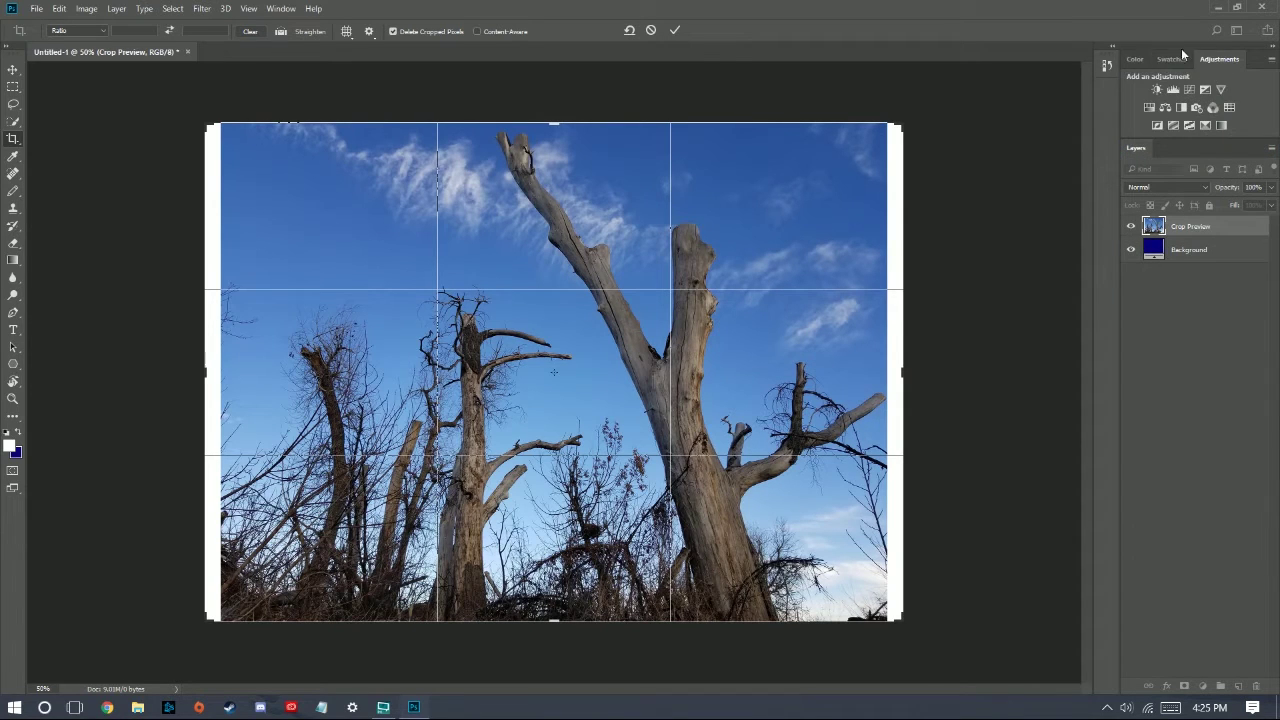
left_click_drag(1219, 60, 1180, 52)
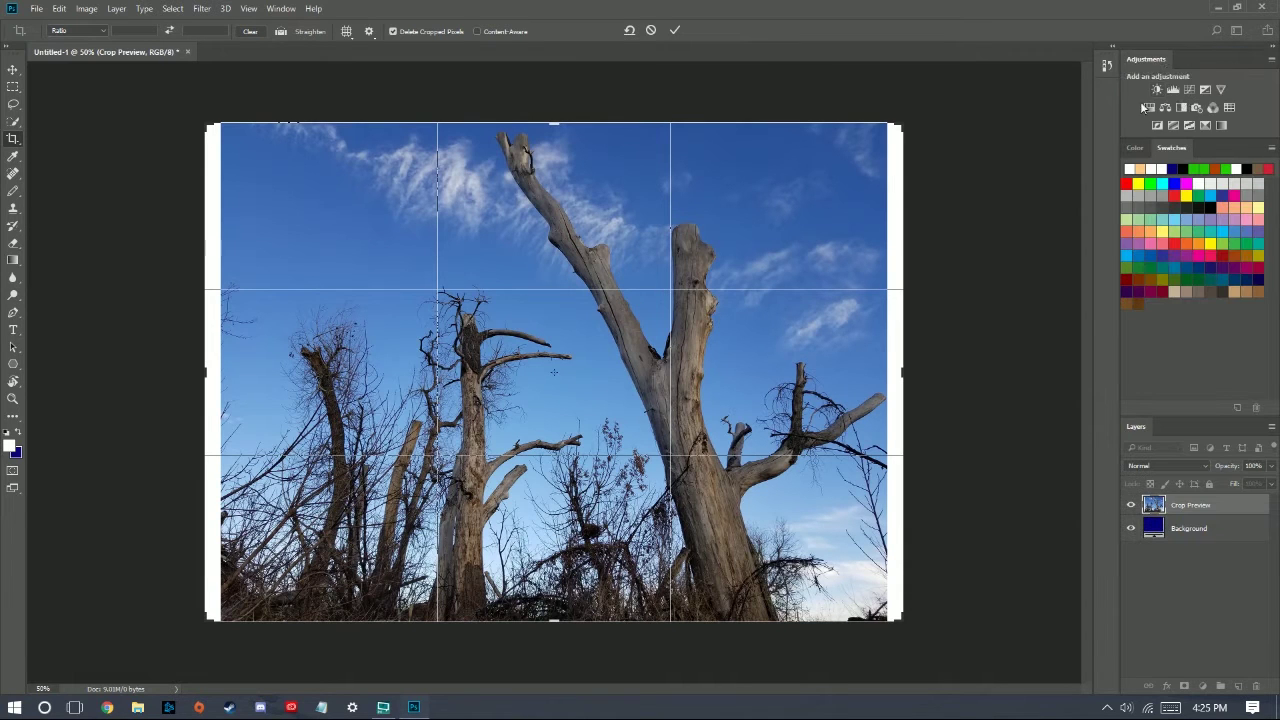
left_click(1135, 148)
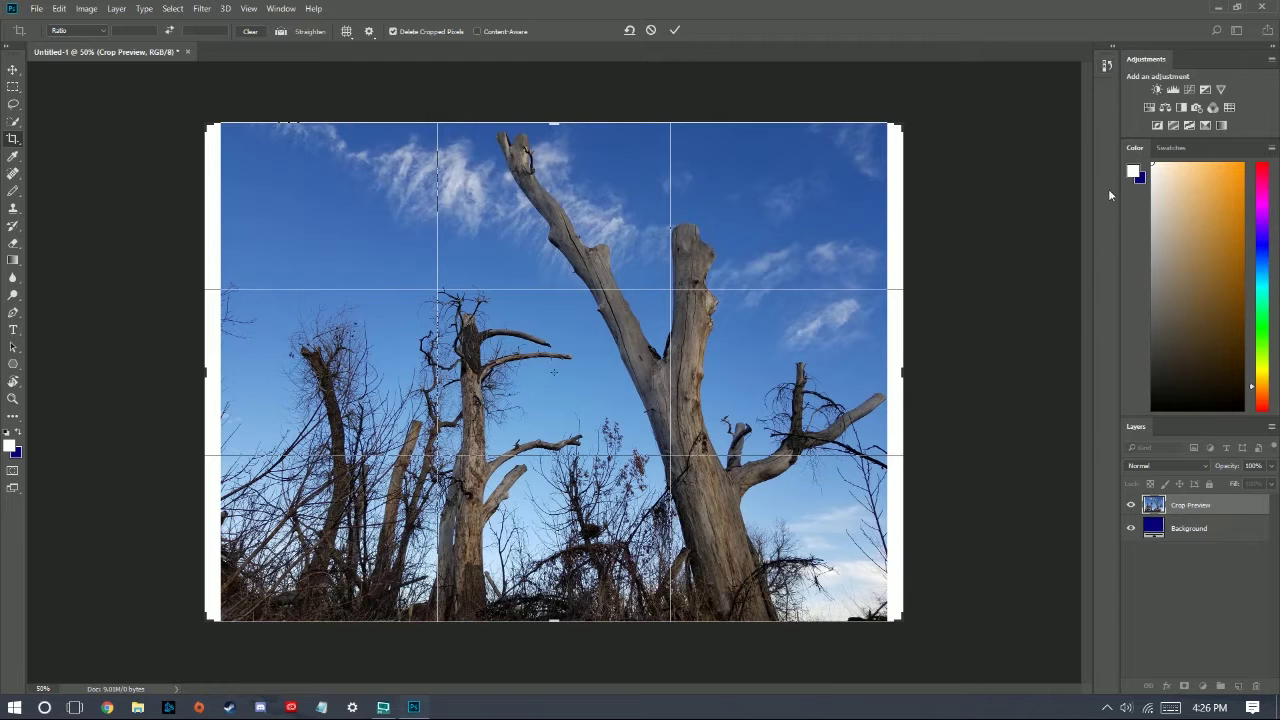
- Examine the document's history states, and abandon the pending crop by switching to the Move tool
left_click(1106, 65)
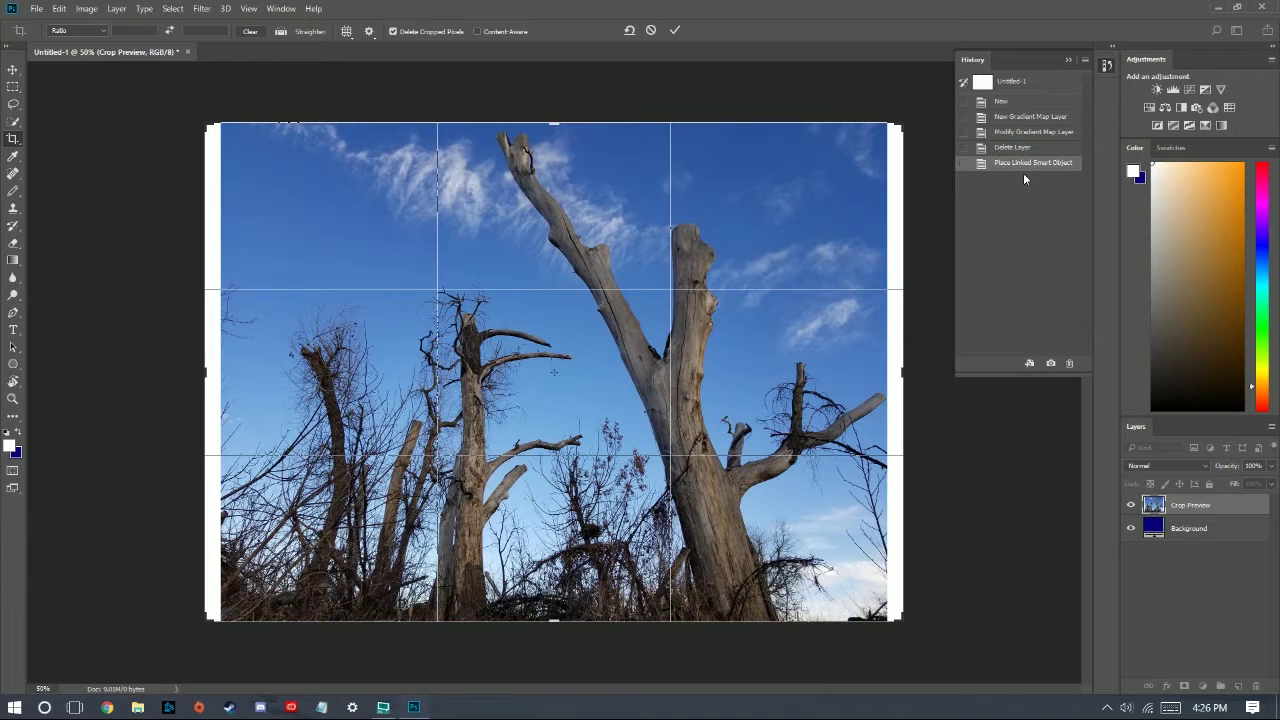
left_click_drag(927, 222, 921, 229)
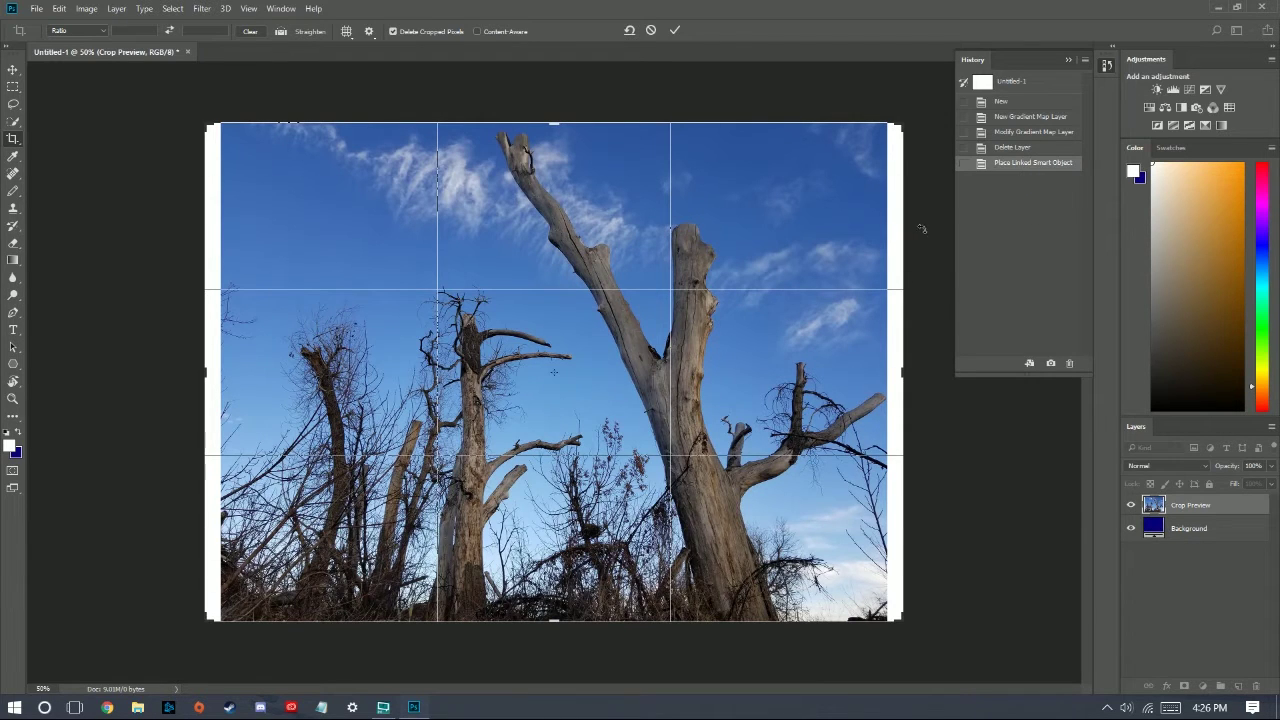
left_click(13, 69)
left_click(566, 270)
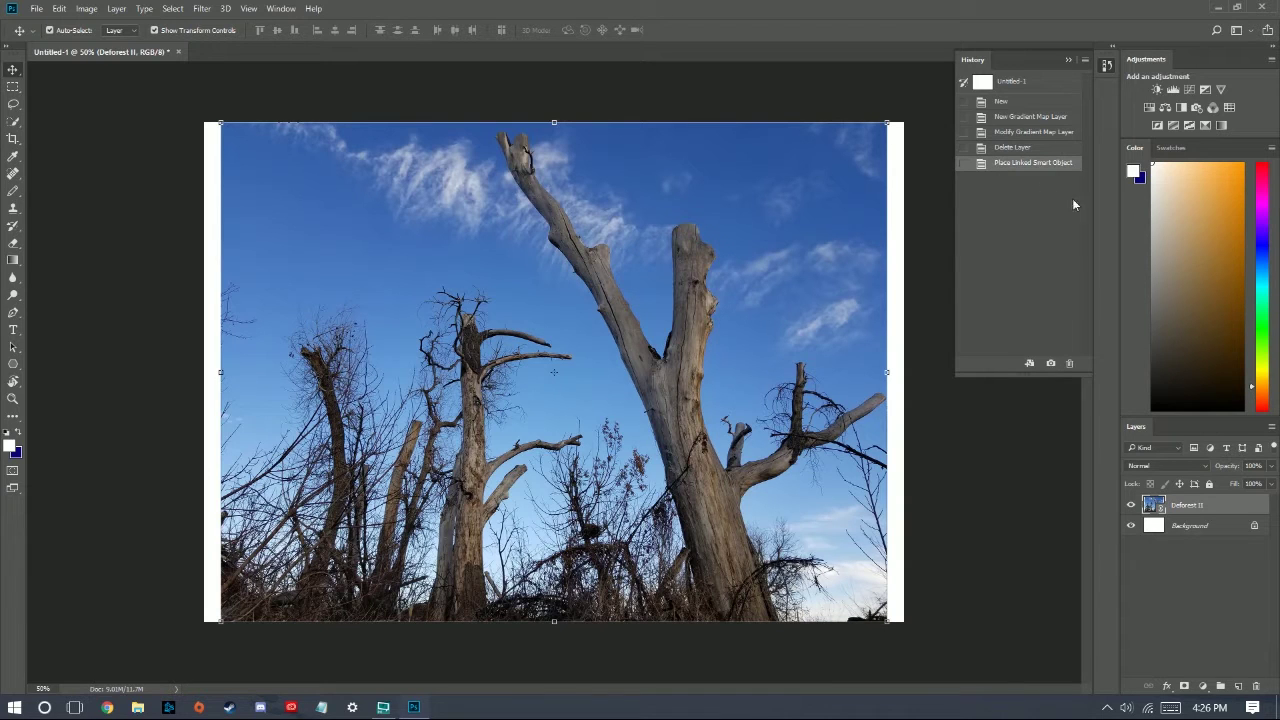
left_click(1207, 552)
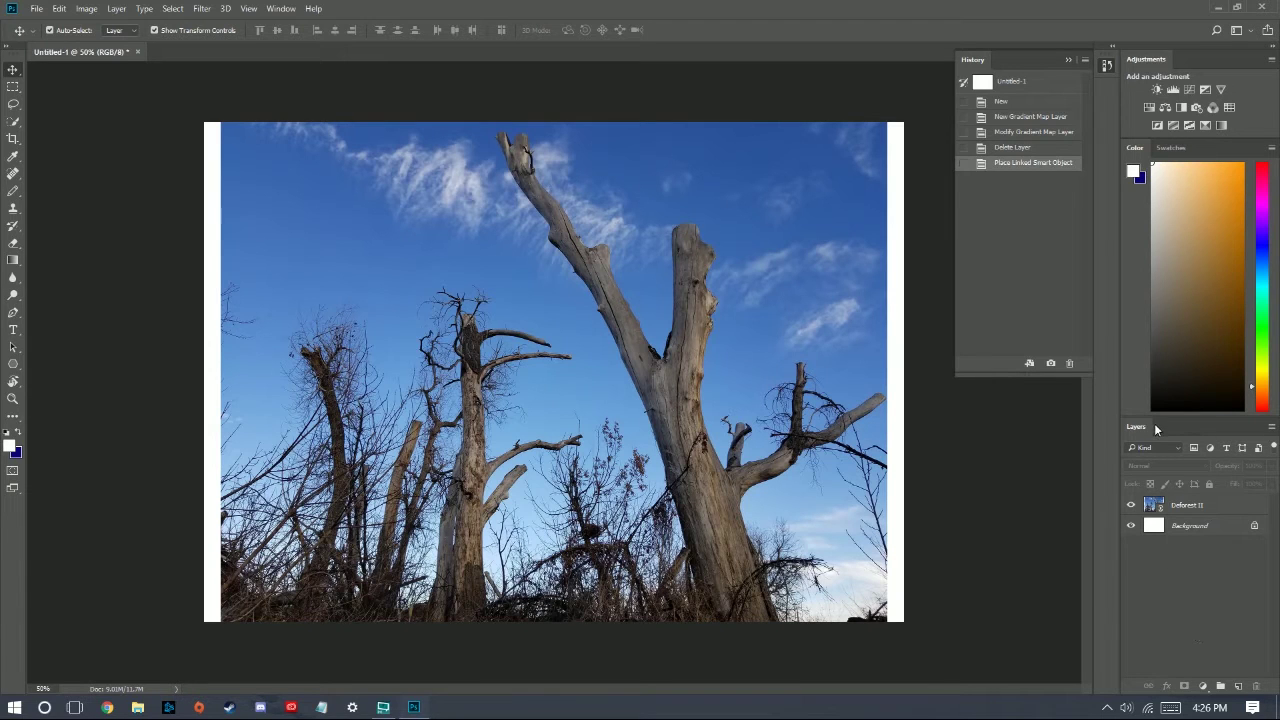
left_click(1070, 62)
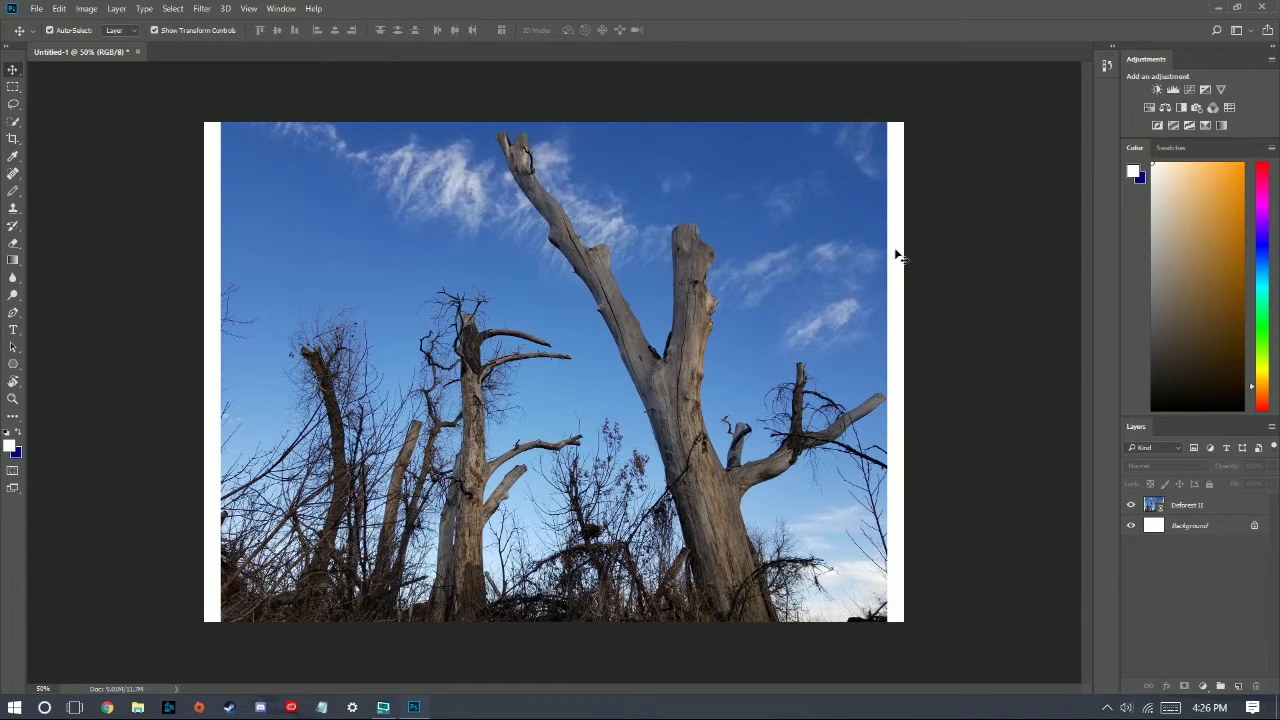
- Select the Deforest II layer and add a new blank layer above it
left_click_drag(610, 222, 594, 267)
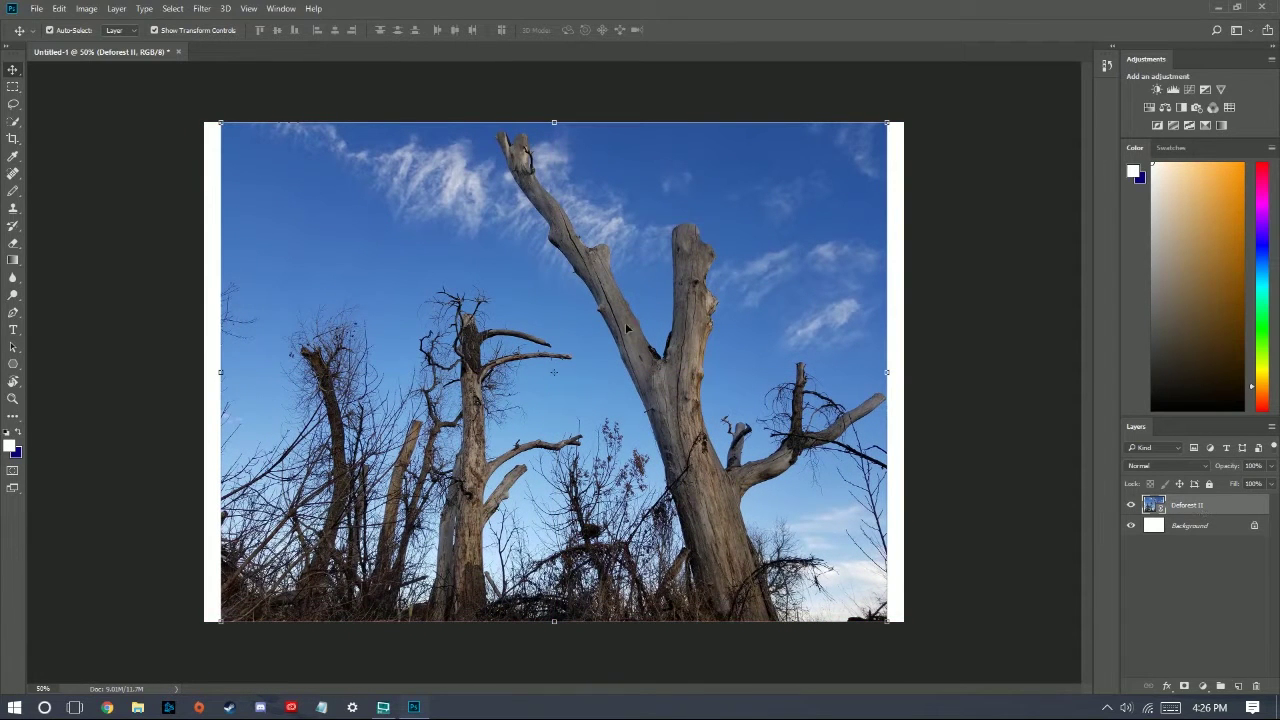
mouse_move(1209, 511)
left_mouse_down()
mouse_move(1212, 536)
mouse_move(1213, 518)
left_mouse_up()
left_click(1236, 687)
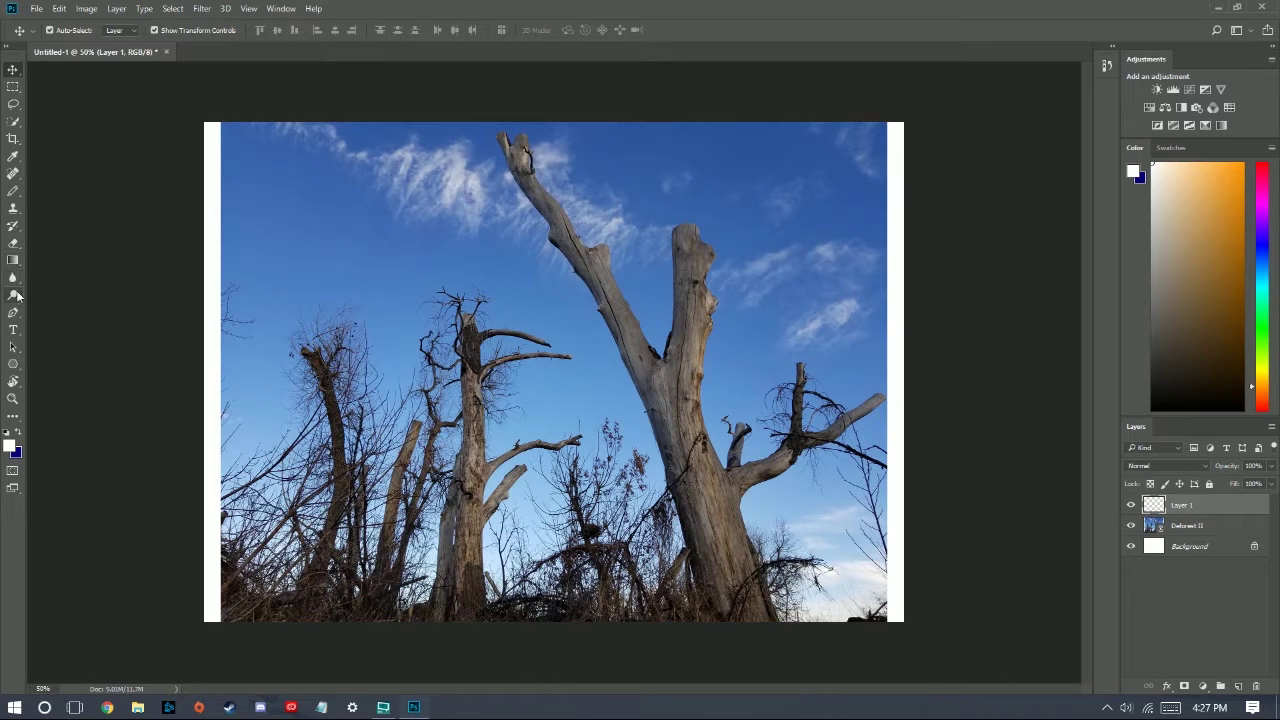
- Enlarge the Pencil tip to cover much of the canvas and paint white across Layer 1
key("b")
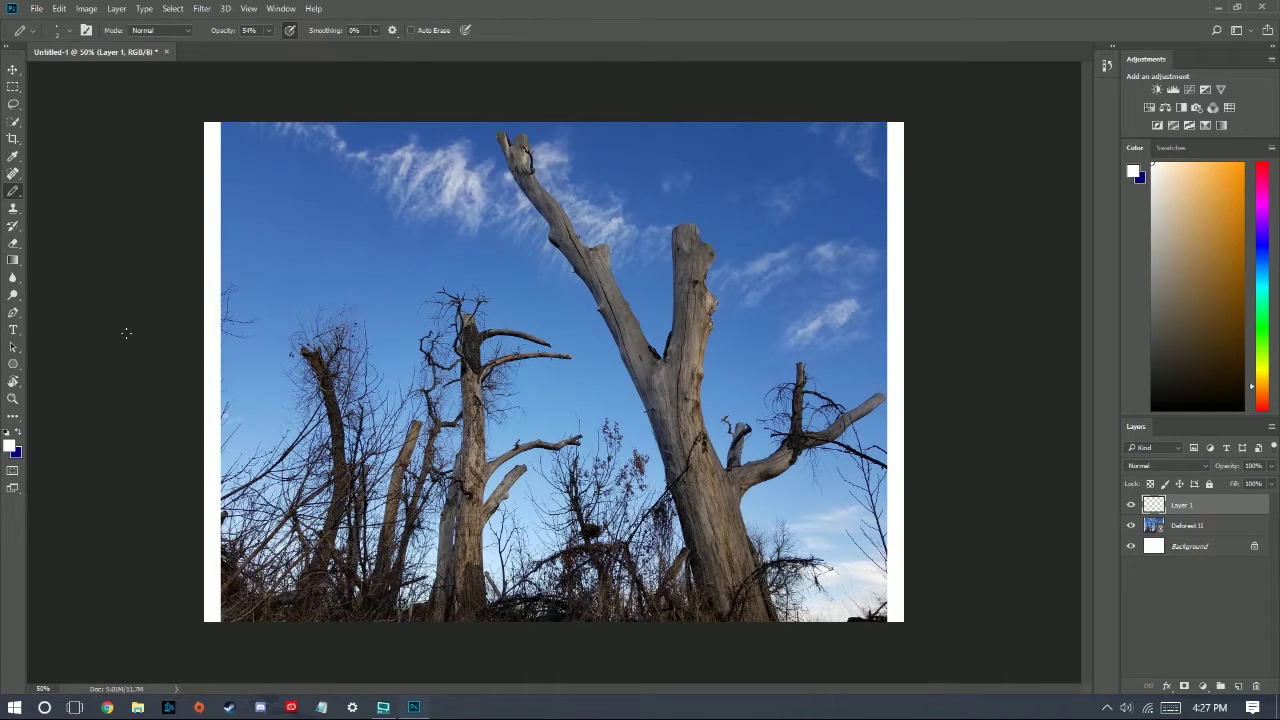
key("bracketright")
key("bracketright")
key("bracketright")
key("bracketright")
key("bracketright")
key("bracketright")
key("bracketright")
key("bracketright")
key("bracketright")
key("bracketright")
key("bracketright")
key("bracketright")
key("bracketright")
key("bracketright")
key("bracketright")
key("bracketright")
key("bracketright")
key("bracketright")
key("bracketright")
key("bracketright")
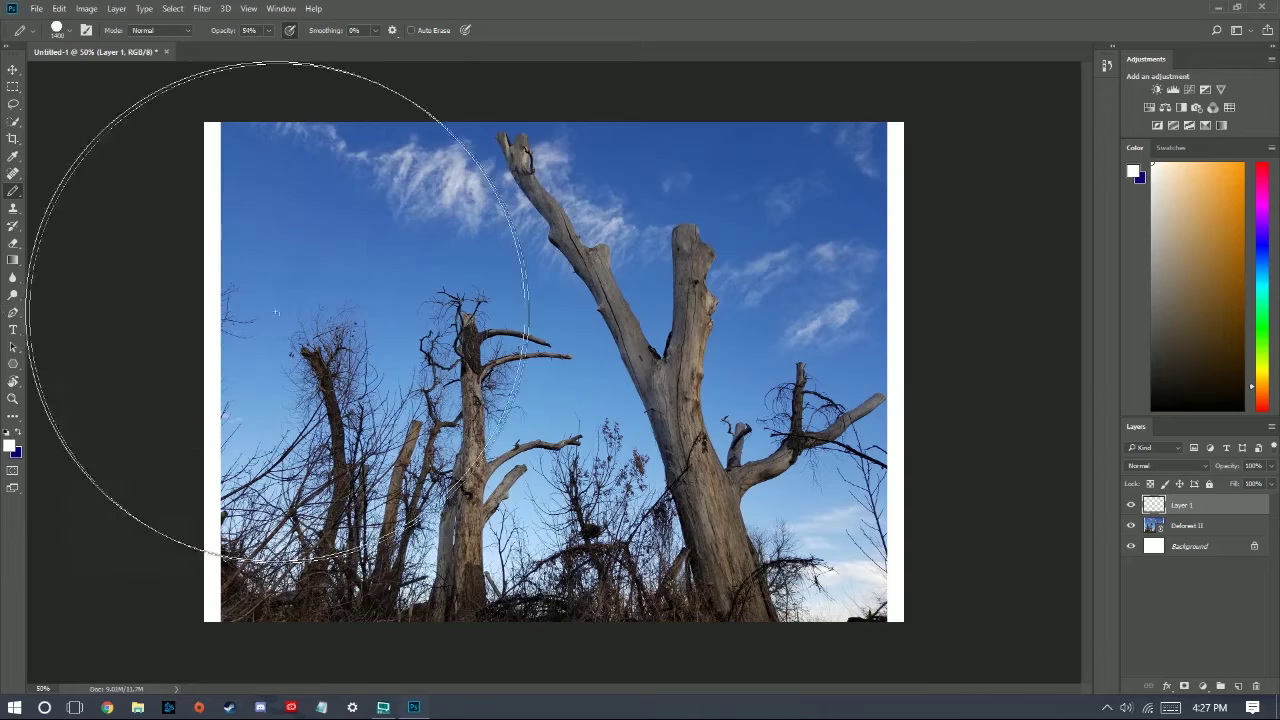
mouse_move(388, 338)
left_mouse_down()
mouse_move(392, 428)
mouse_move(394, 381)
mouse_move(671, 328)
mouse_move(757, 400)
mouse_move(690, 300)
mouse_move(473, 345)
mouse_move(530, 302)
mouse_move(743, 367)
mouse_move(258, 354)
mouse_move(692, 354)
mouse_move(647, 392)
mouse_move(388, 395)
mouse_move(1043, 531)
left_mouse_up()
- Move the white Layer 1 beneath the Deforest II layer, and delete it
left_click_drag(1193, 512, 1219, 540)
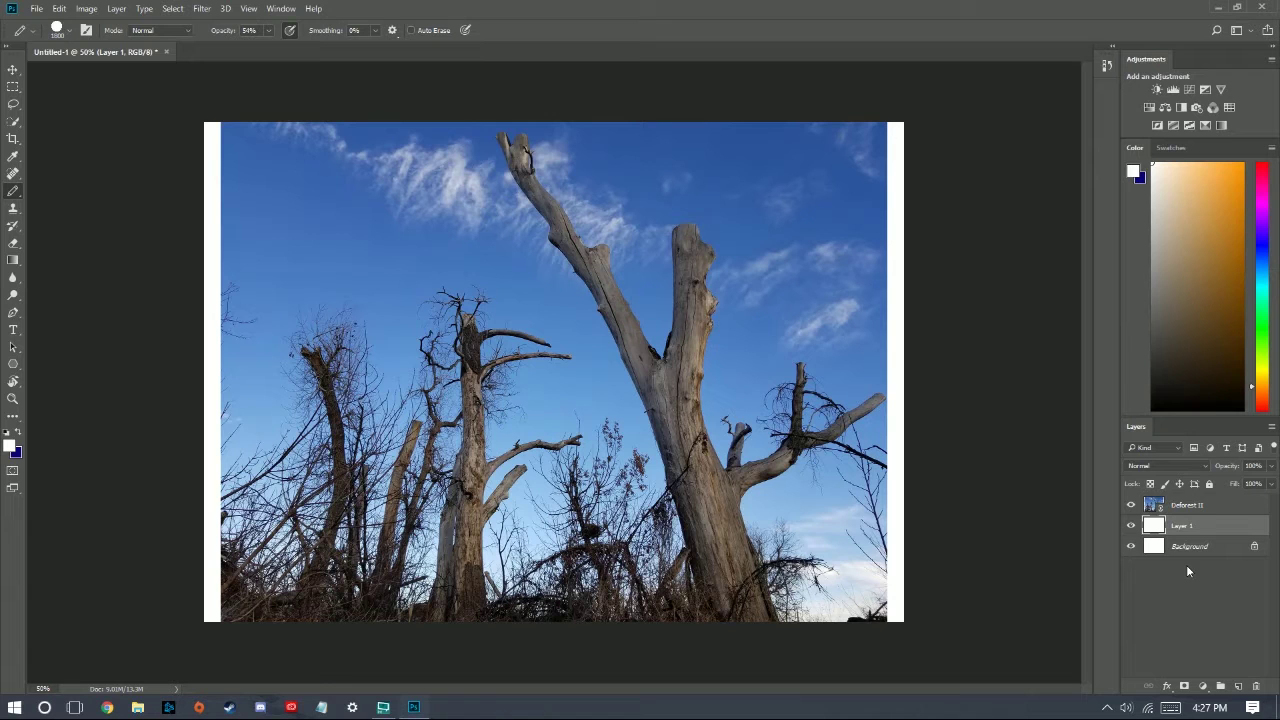
key("Delete")
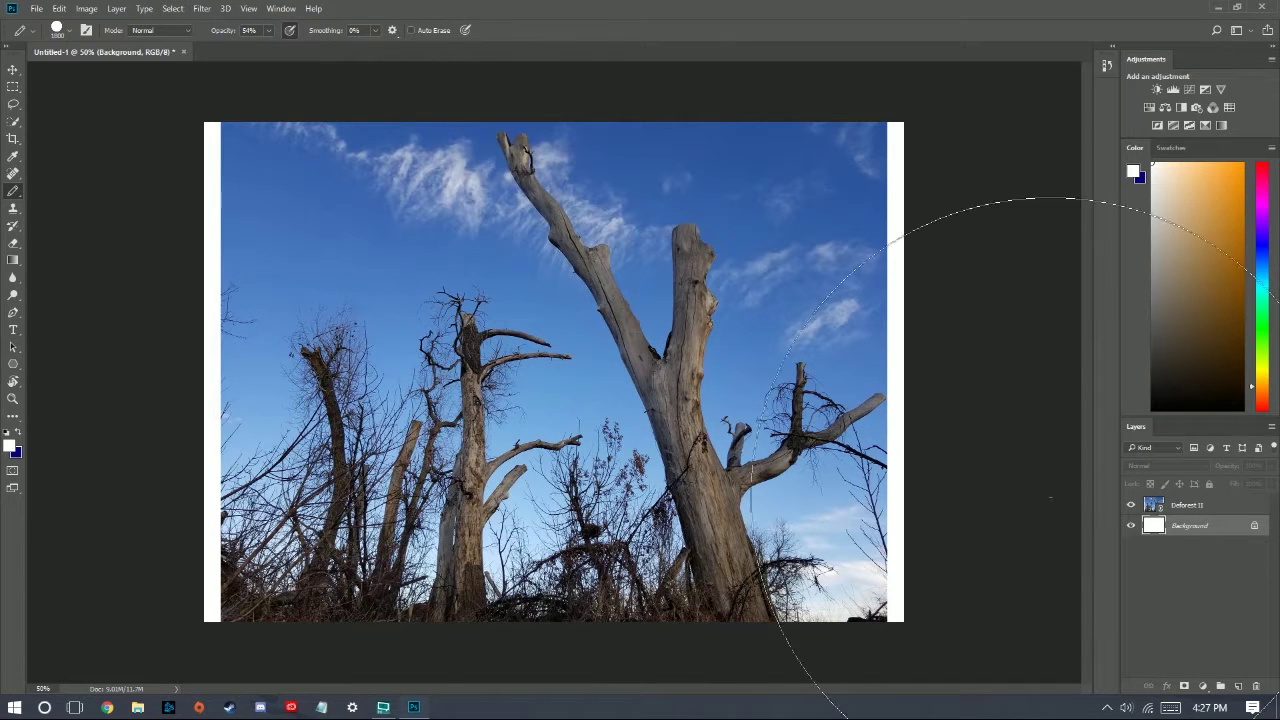
- Reset the colors to the default black and white, and paint black over the Background layer with the large Pencil
left_click(7, 433)
mouse_move(306, 334)
left_mouse_down()
mouse_move(328, 377)
mouse_move(355, 322)
left_mouse_up()
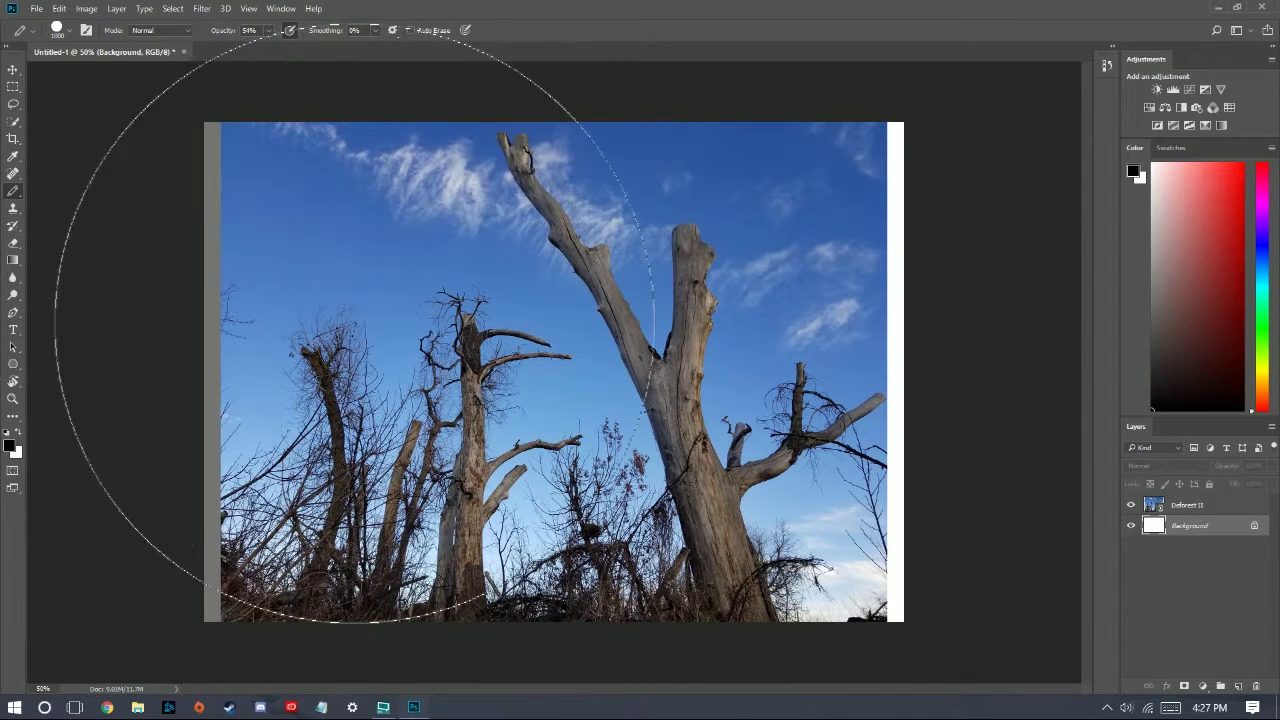
left_click(812, 373)
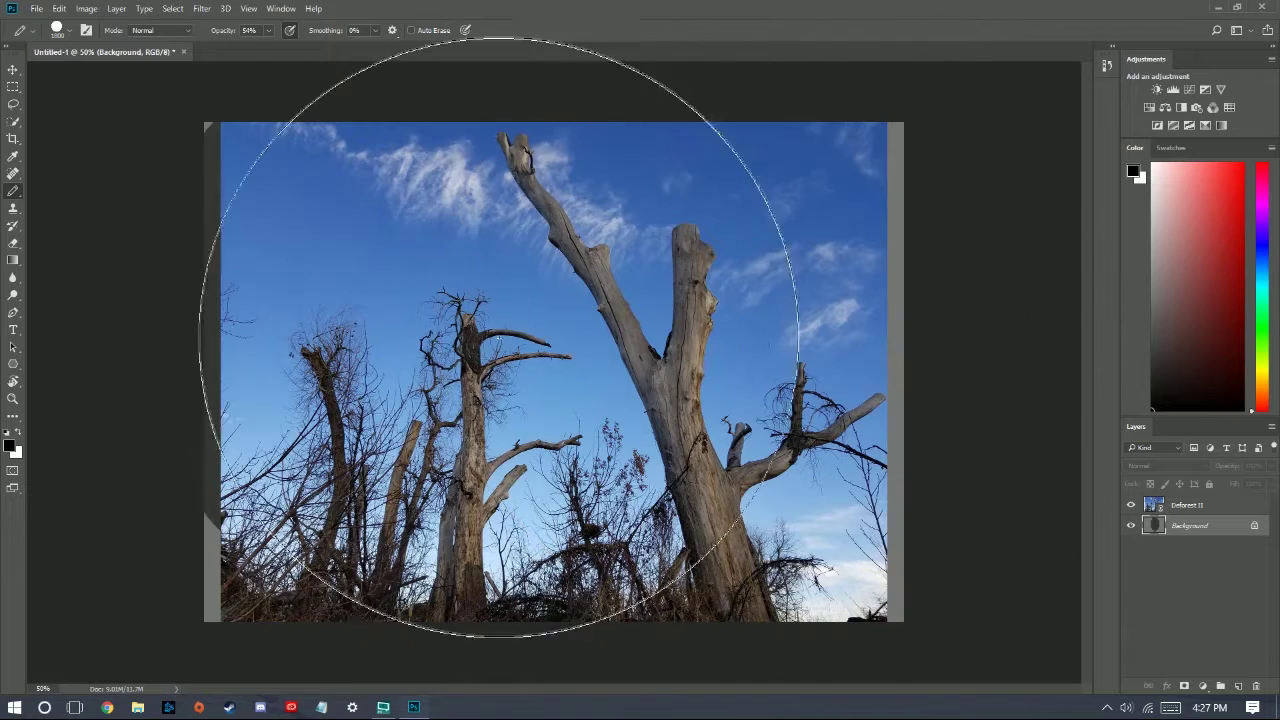
left_click(388, 382)
left_click(455, 286)
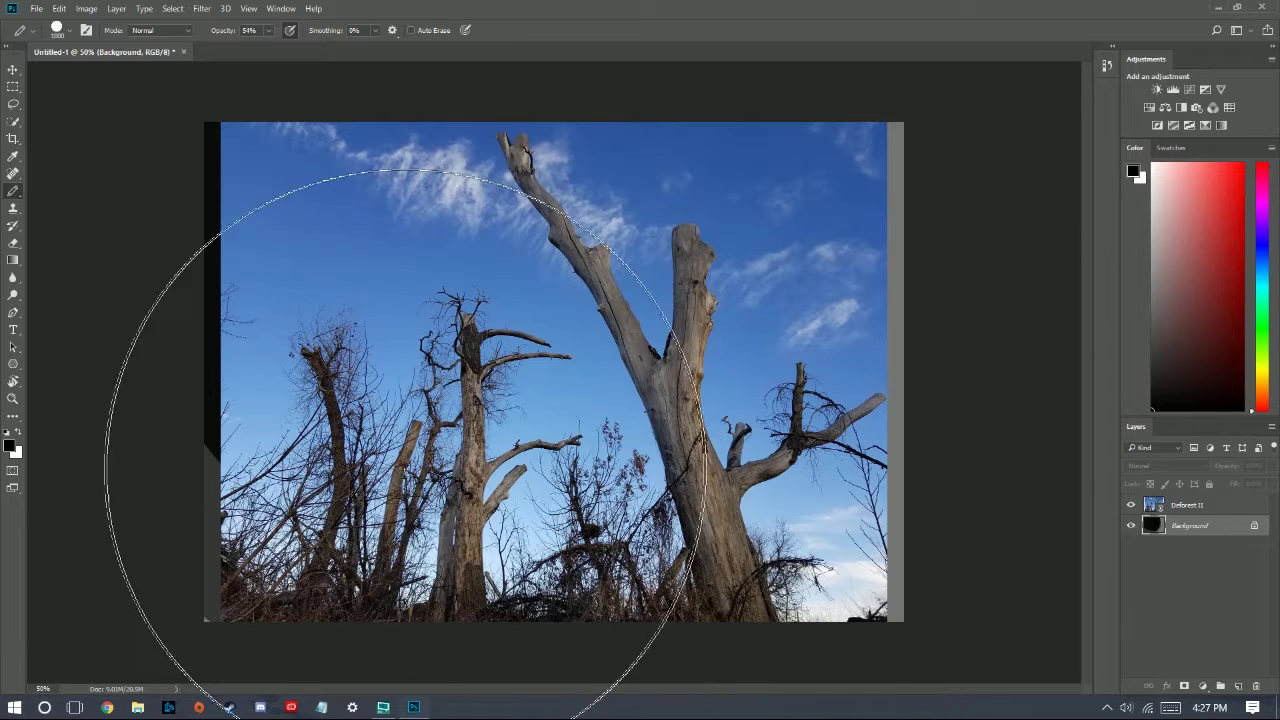
- Unlock the Background layer and delete it, leaving only the Deforest II layer
left_click(1190, 506)
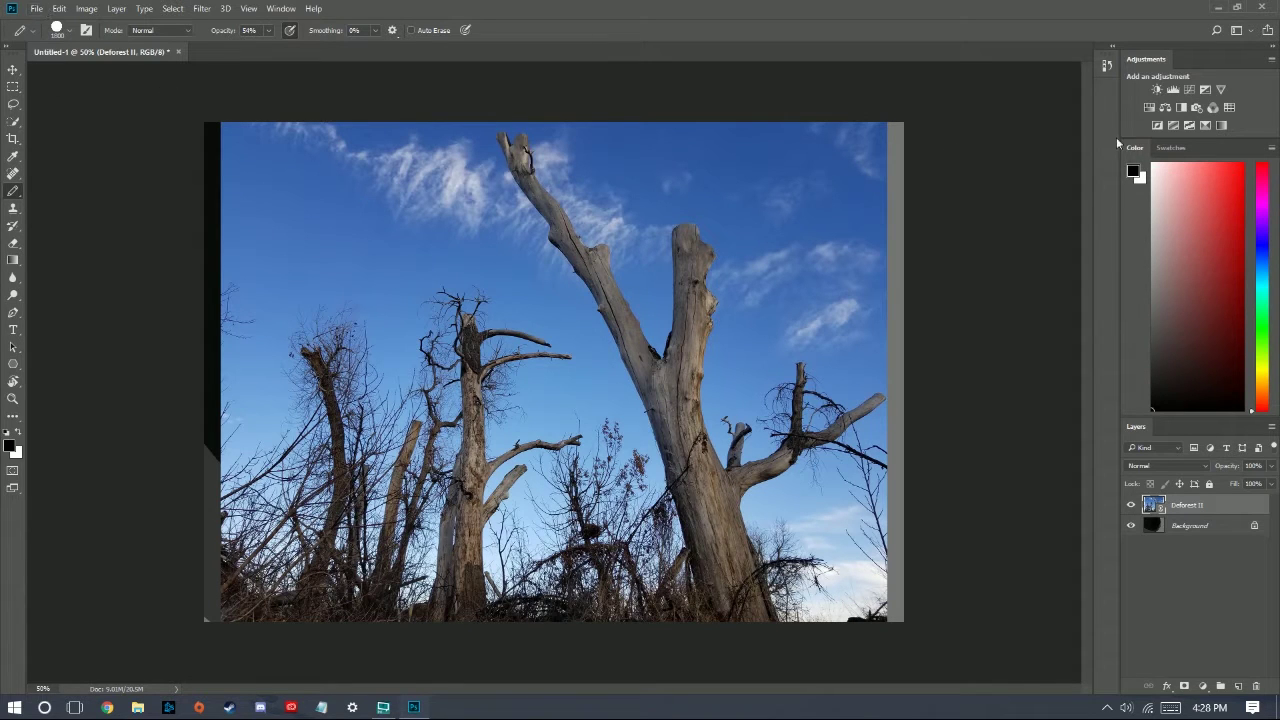
left_click(1254, 525)
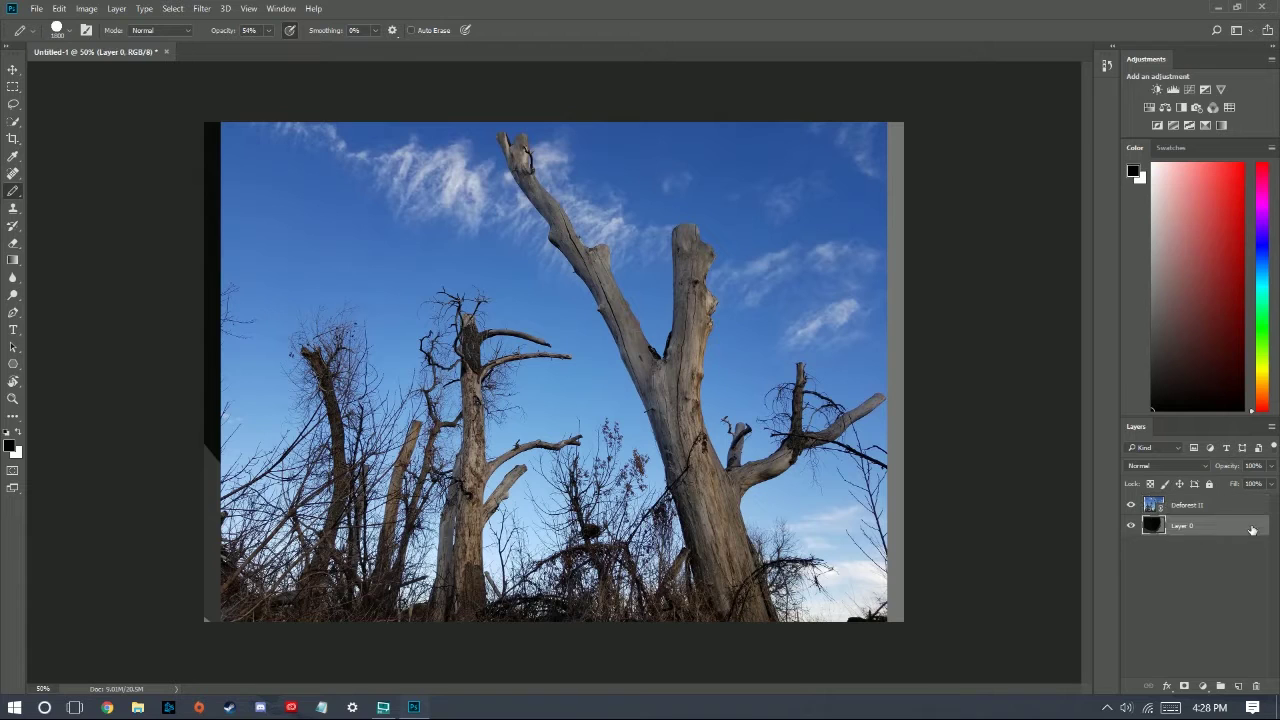
left_click(1256, 686)
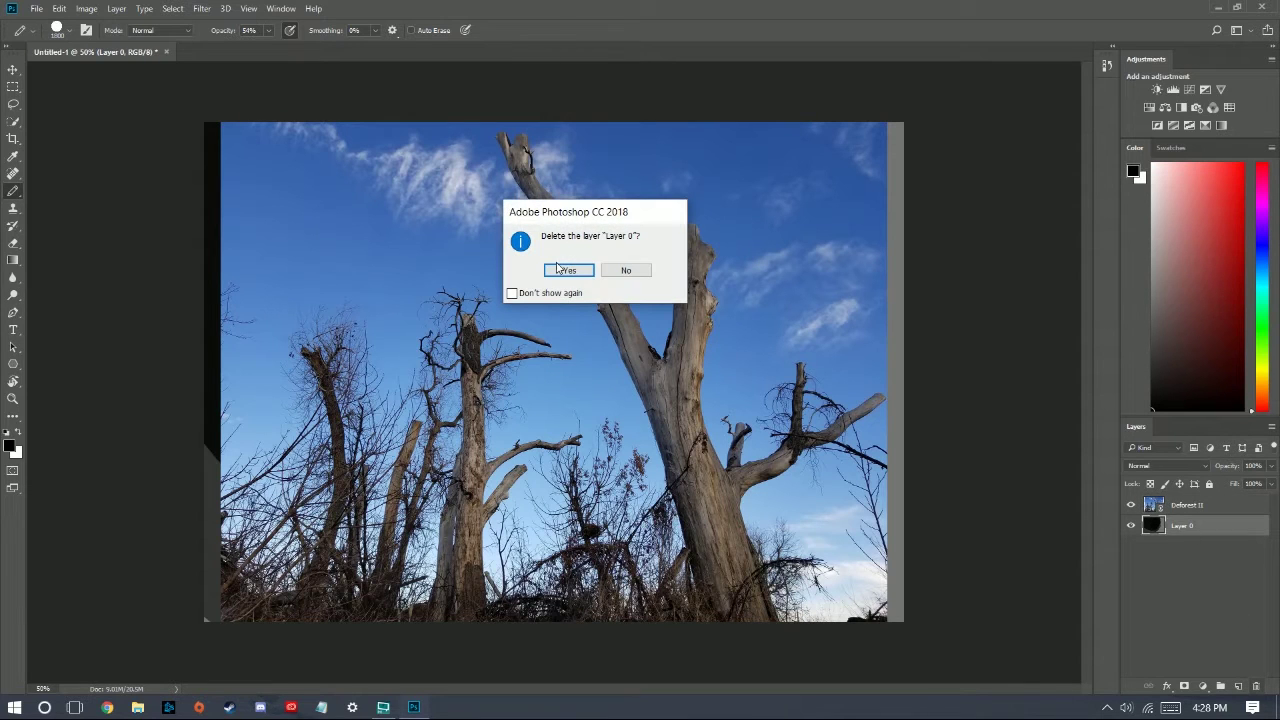
left_click(564, 270)
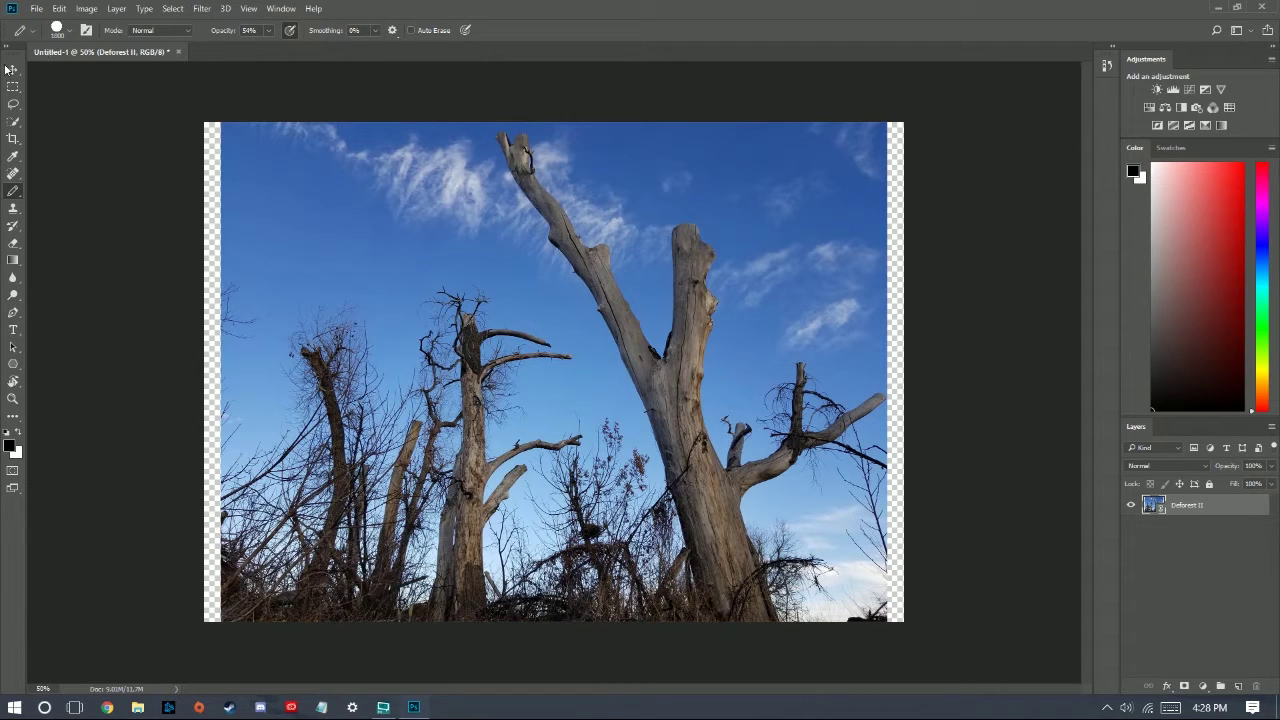
- Try cropping the photo inward to trim off the transparent strips at both sides, and undo the crop
left_click(13, 139)
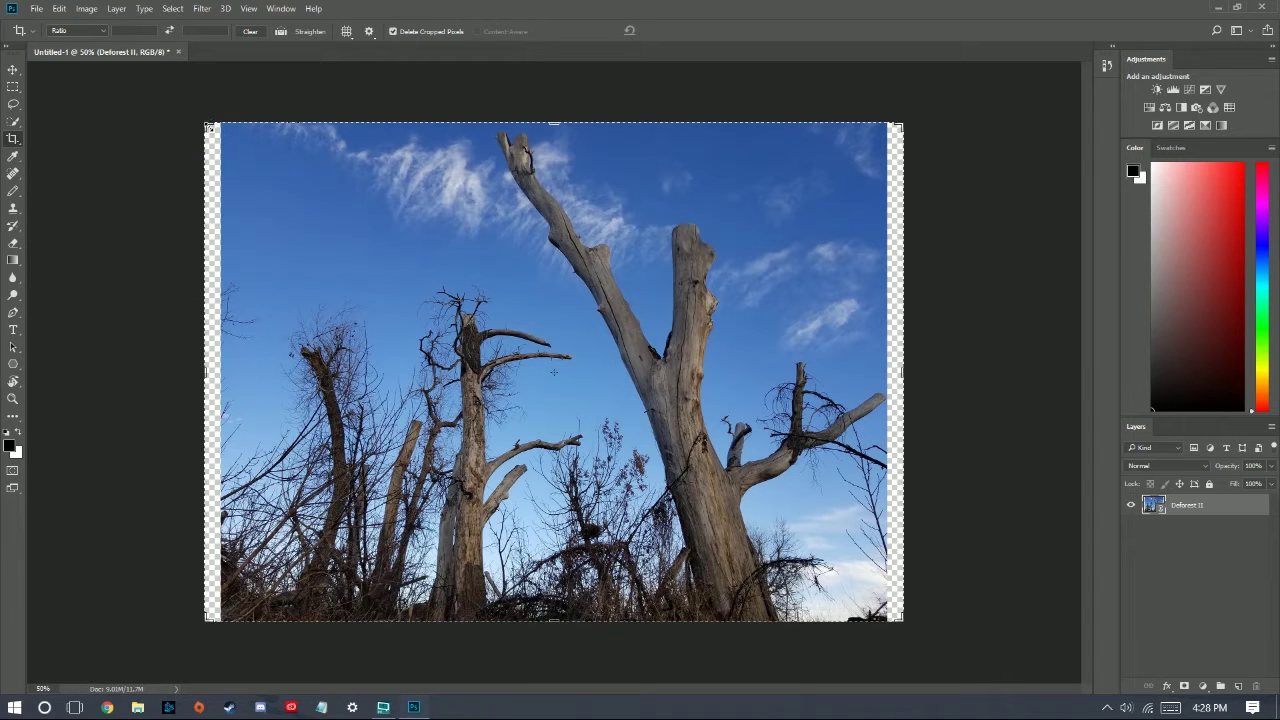
mouse_move(210, 127)
left_mouse_down()
mouse_move(244, 146)
mouse_move(205, 127)
mouse_move(265, 128)
mouse_move(225, 125)
left_mouse_up()
mouse_move(875, 625)
left_mouse_down()
mouse_move(884, 600)
mouse_move(857, 620)
mouse_move(886, 610)
mouse_move(872, 611)
left_mouse_up()
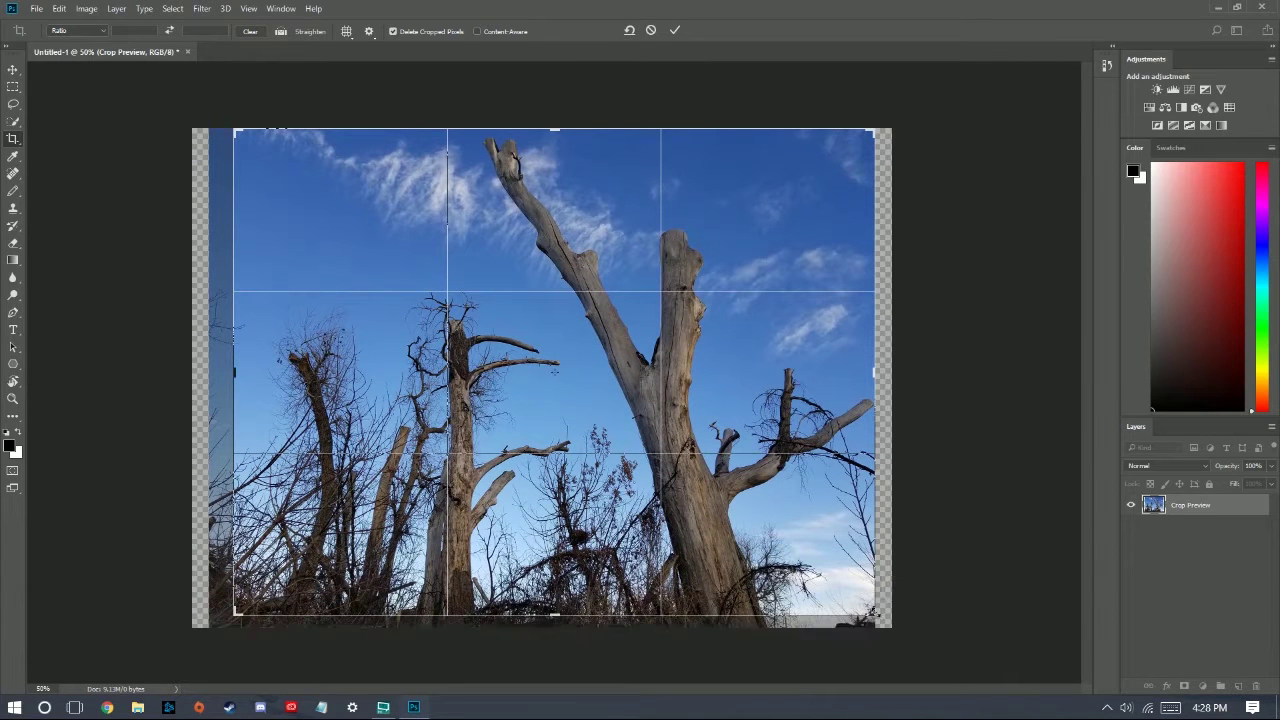
left_click_drag(245, 621, 230, 601)
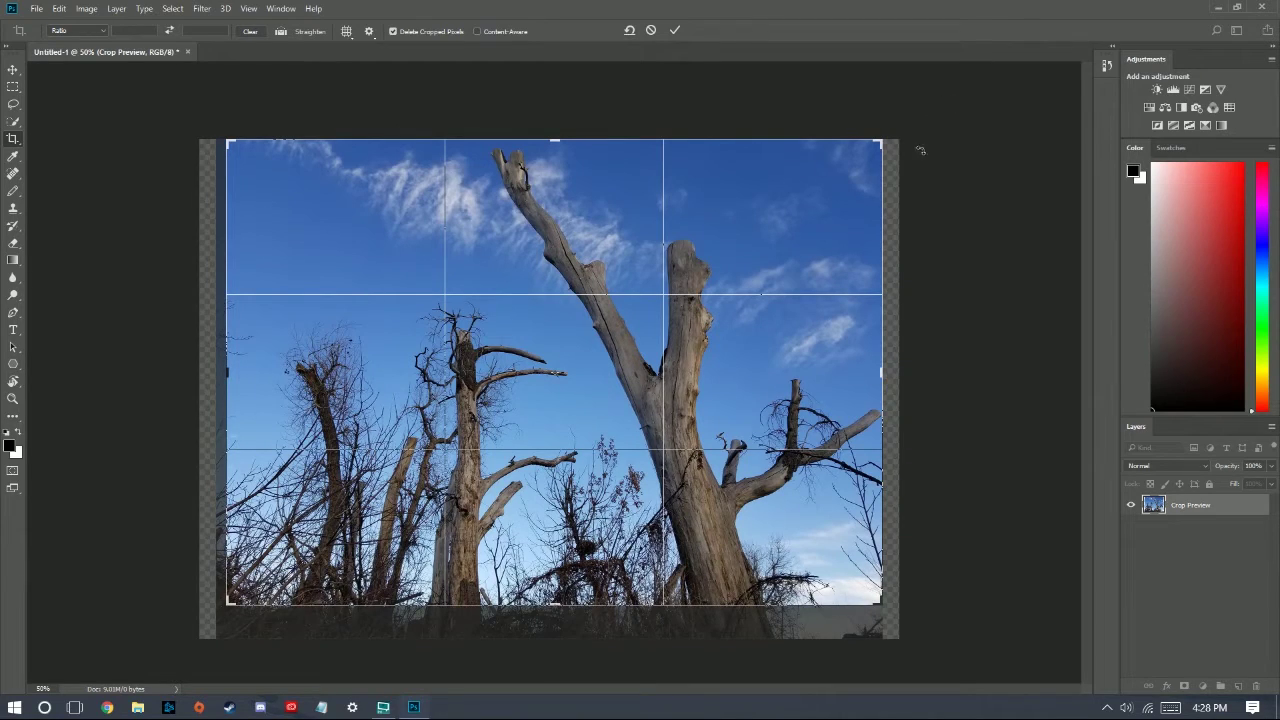
mouse_move(882, 144)
left_mouse_down()
mouse_move(864, 178)
mouse_move(872, 138)
mouse_move(882, 144)
left_mouse_up()
key("Return")
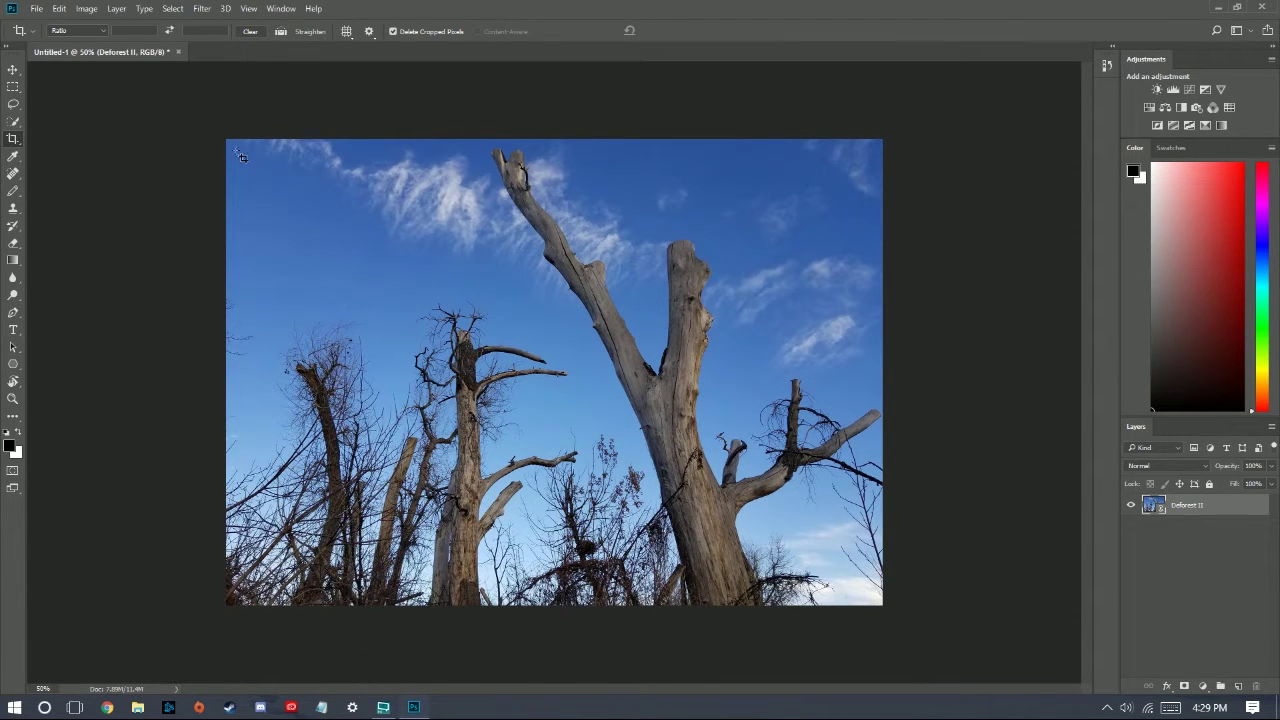
key("ctrl+z")
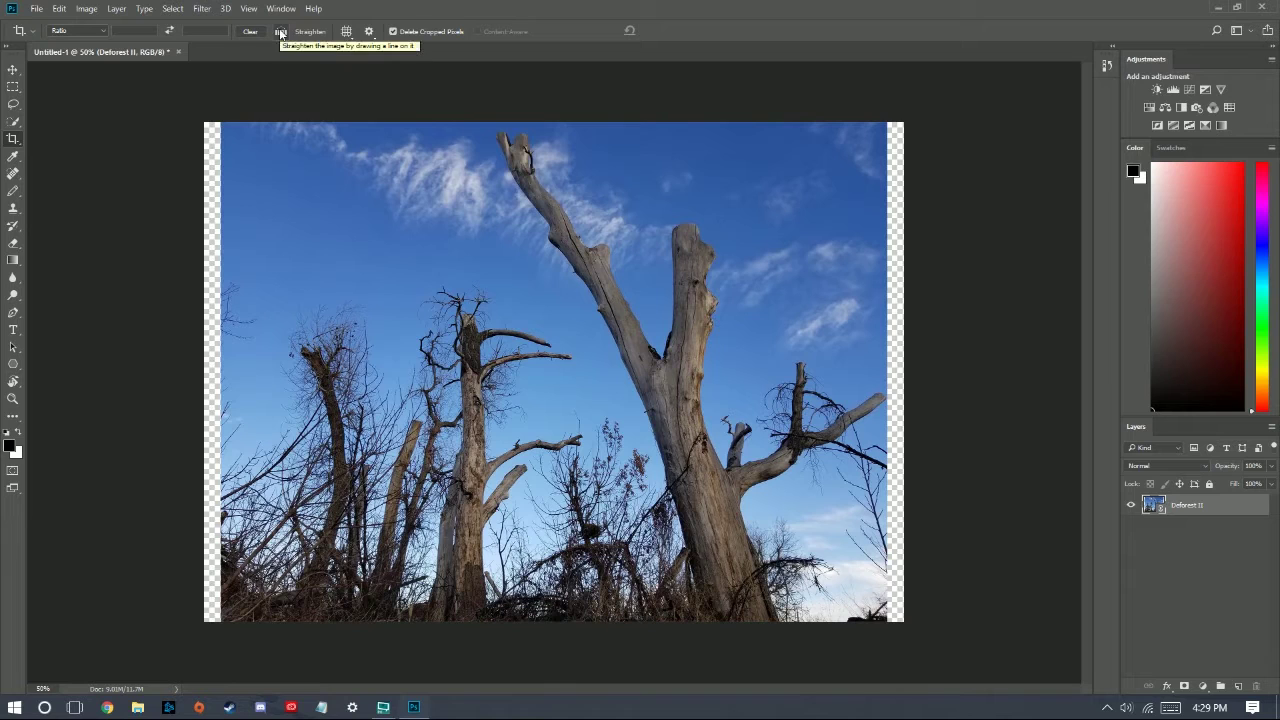
- Try straightening the photo along a steep diagonal line of about 27° from the sky to the lower branches, and undo the rotation
left_click(281, 33)
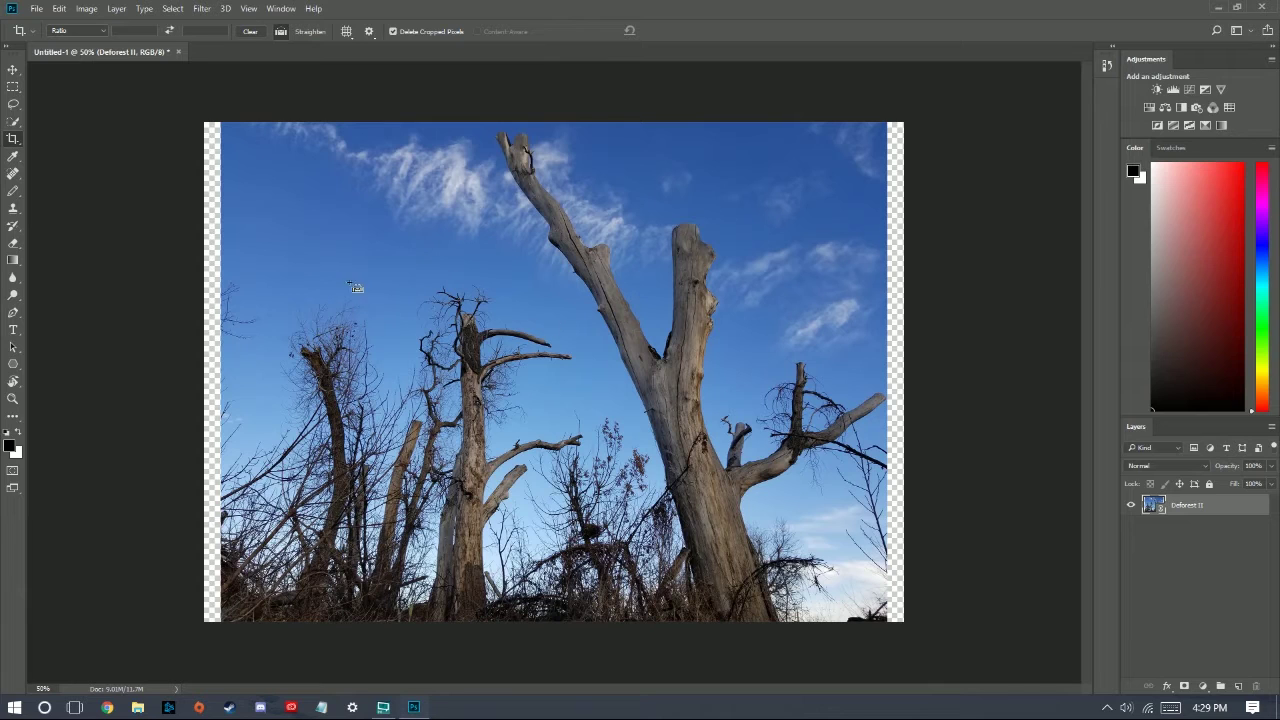
mouse_move(338, 286)
left_mouse_down()
mouse_move(837, 287)
mouse_move(785, 316)
mouse_move(808, 465)
mouse_move(843, 494)
left_mouse_up()
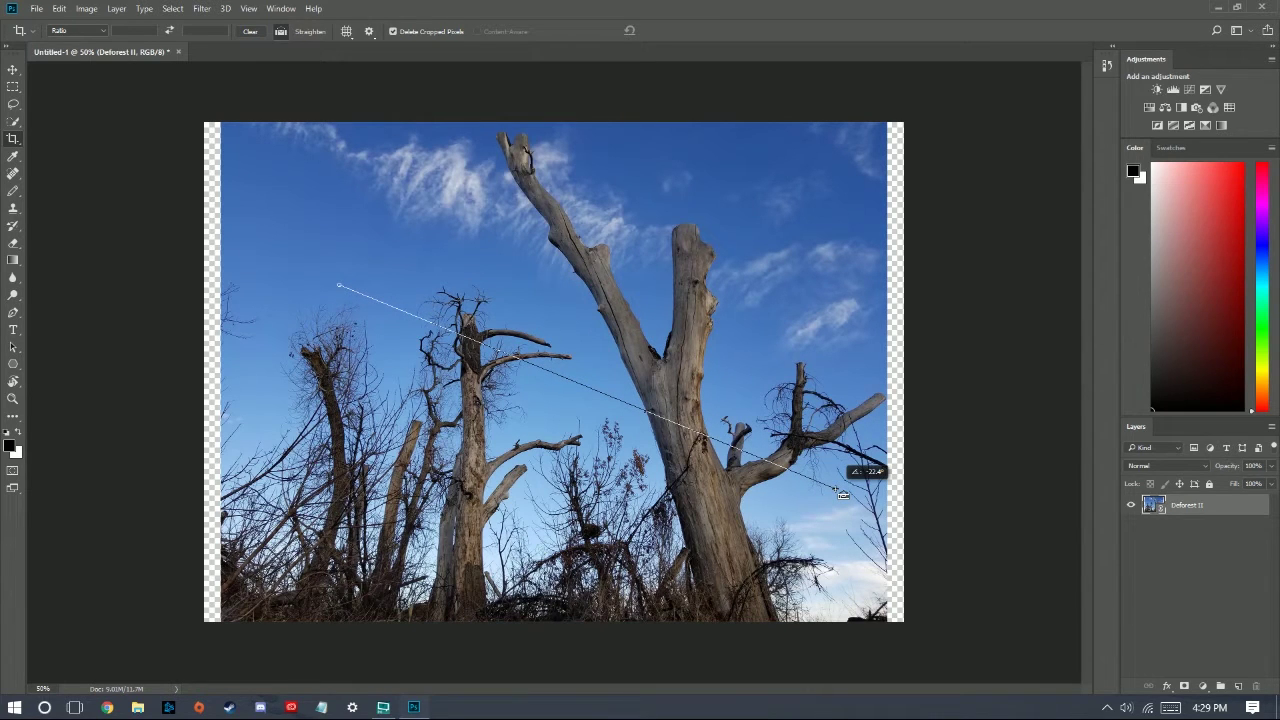
left_click_drag(843, 494, 843, 542)
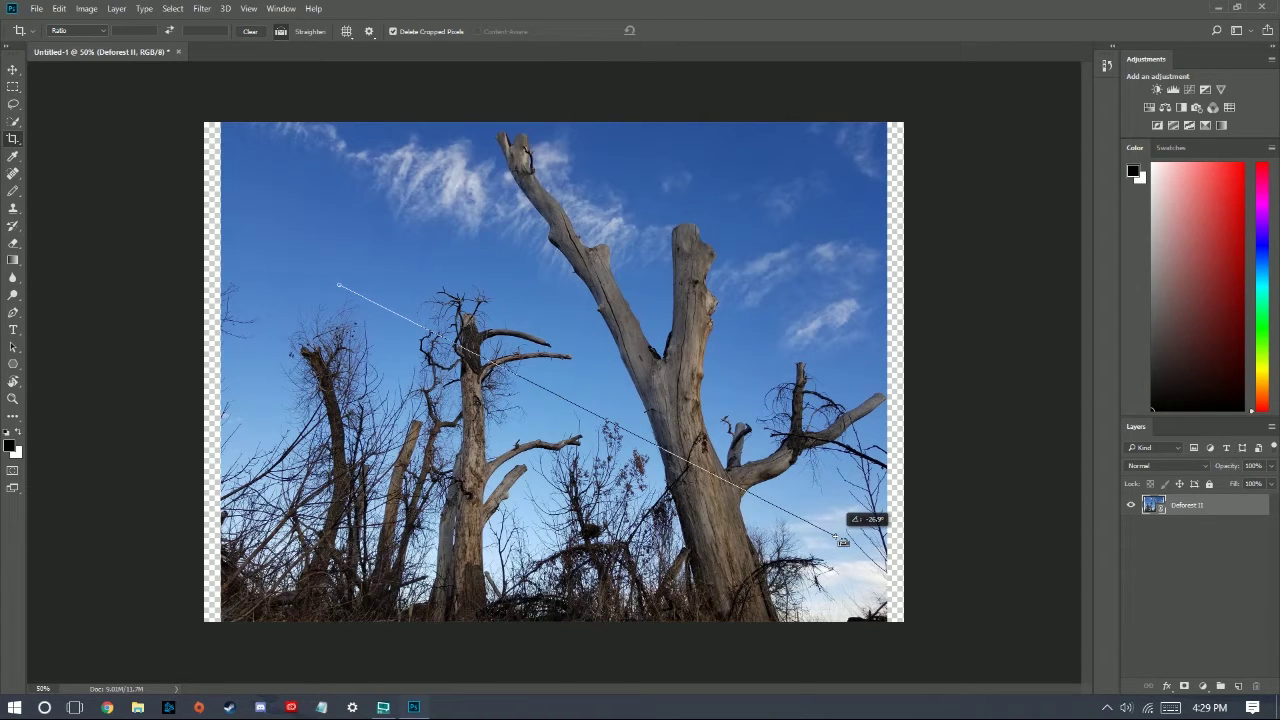
left_click_drag(842, 541, 834, 537)
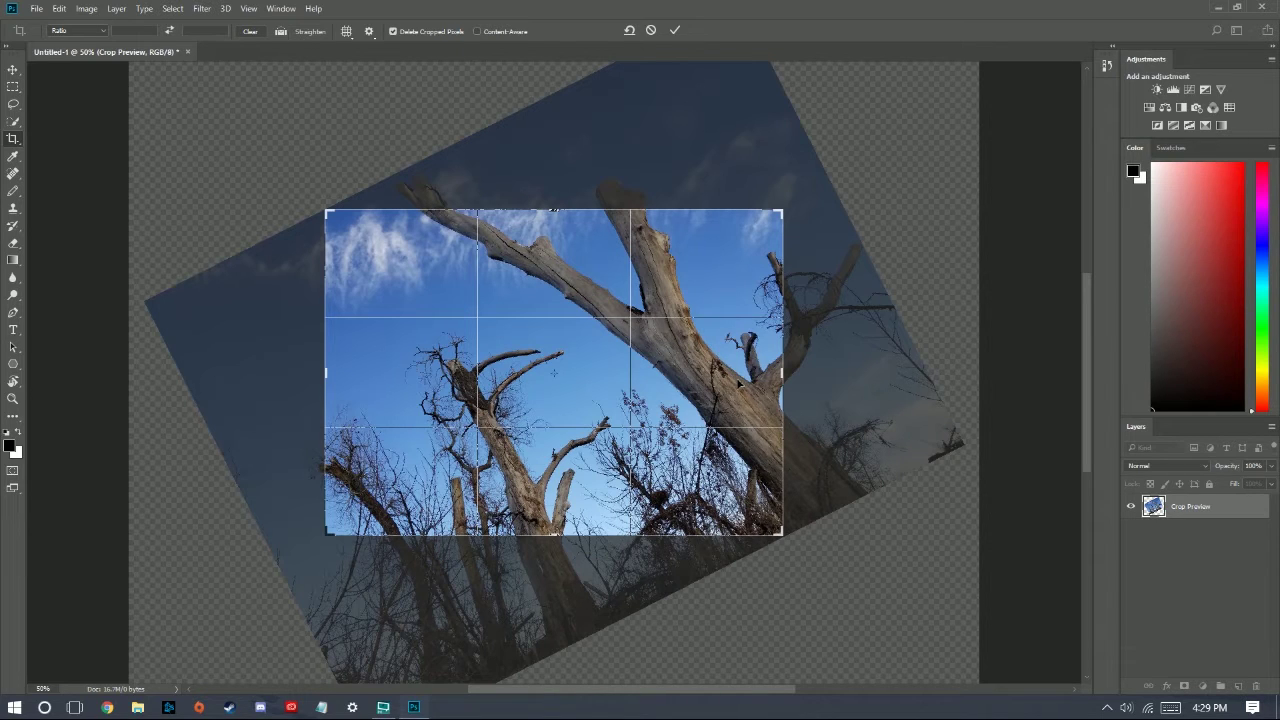
key("ctrl+z")
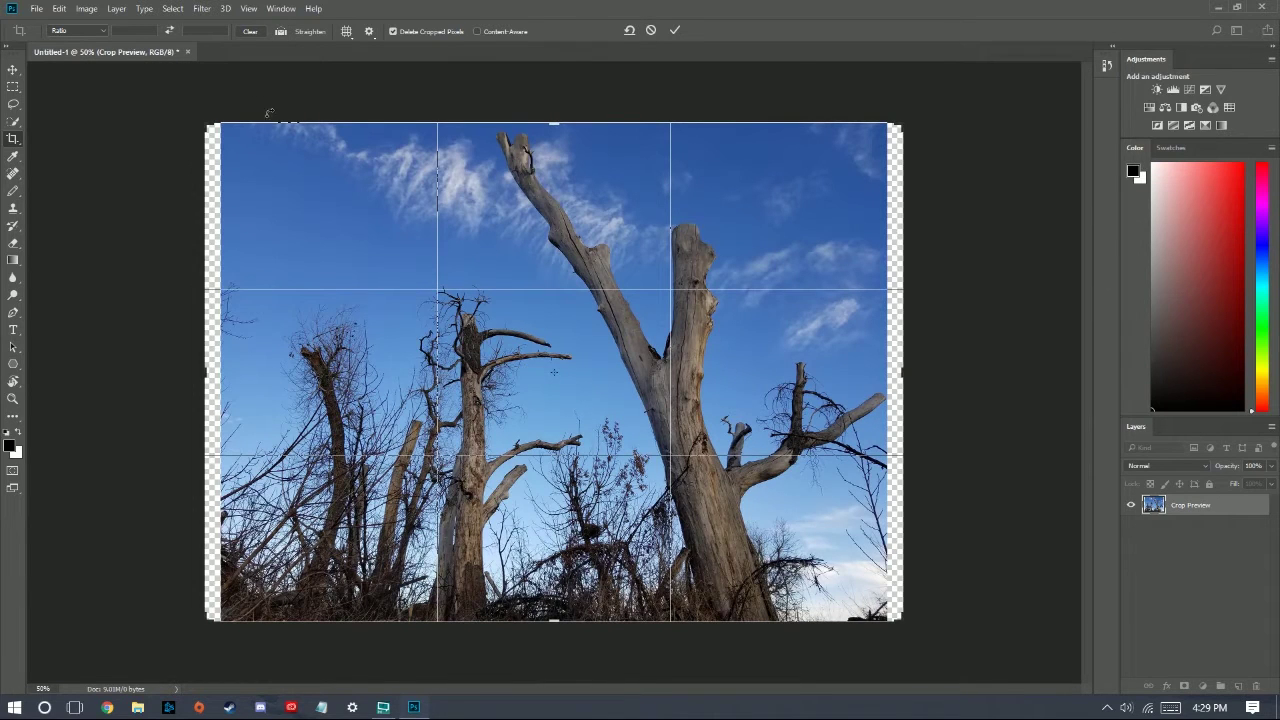
- Straighten the photo along a nearly horizontal line near its lower edge, and crop it tightly to exclude all transparent edges
left_click(280, 31)
left_click_drag(251, 591, 869, 599)
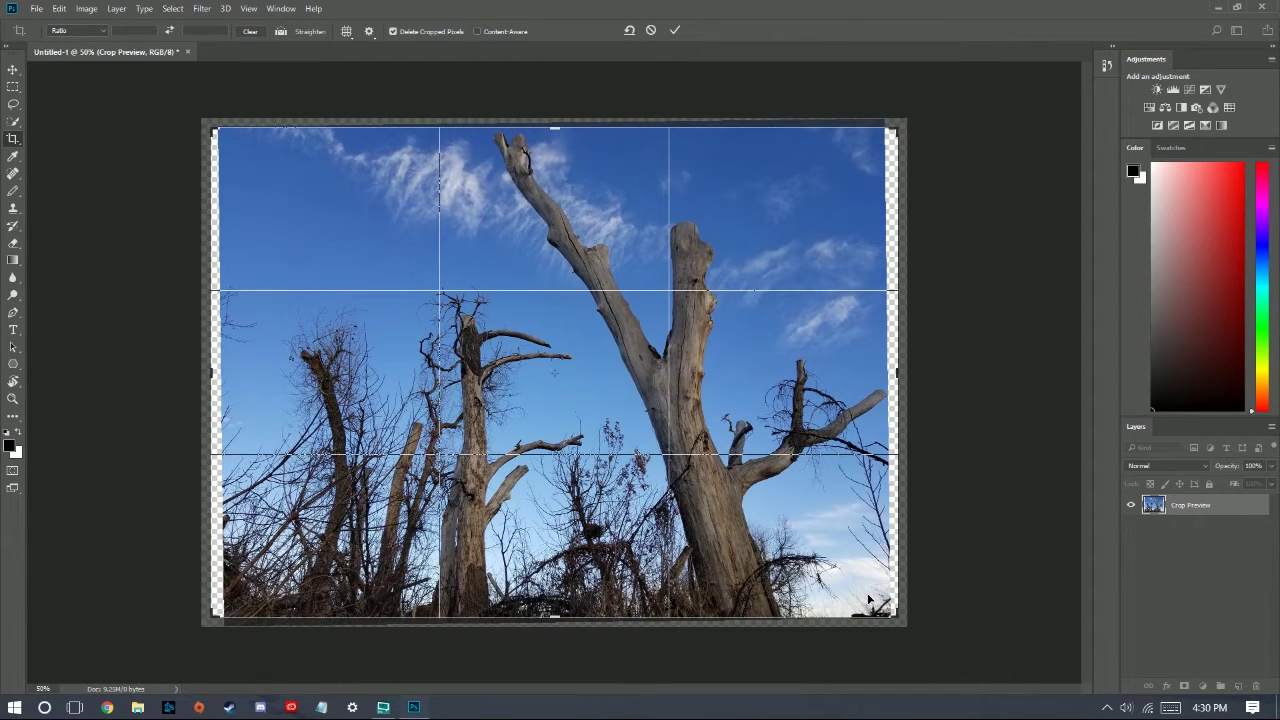
mouse_move(893, 614)
left_mouse_down()
mouse_move(903, 588)
mouse_move(892, 615)
left_mouse_up()
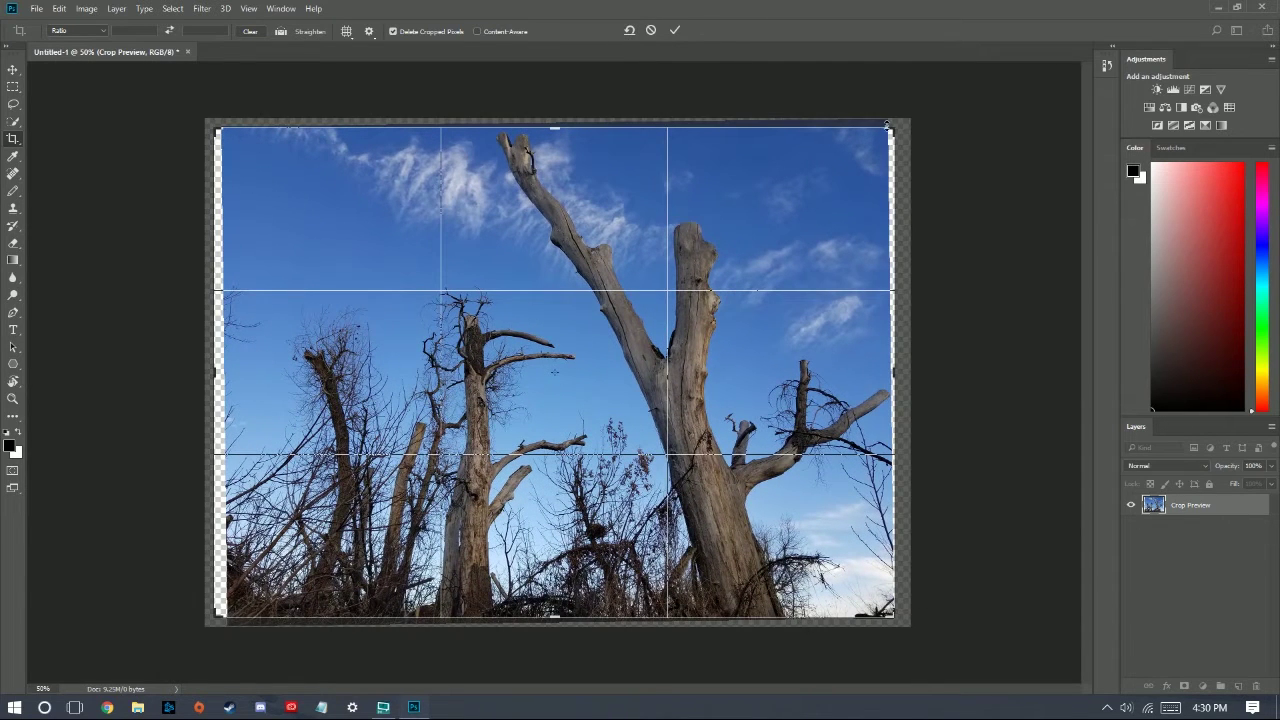
left_click_drag(893, 127, 884, 128)
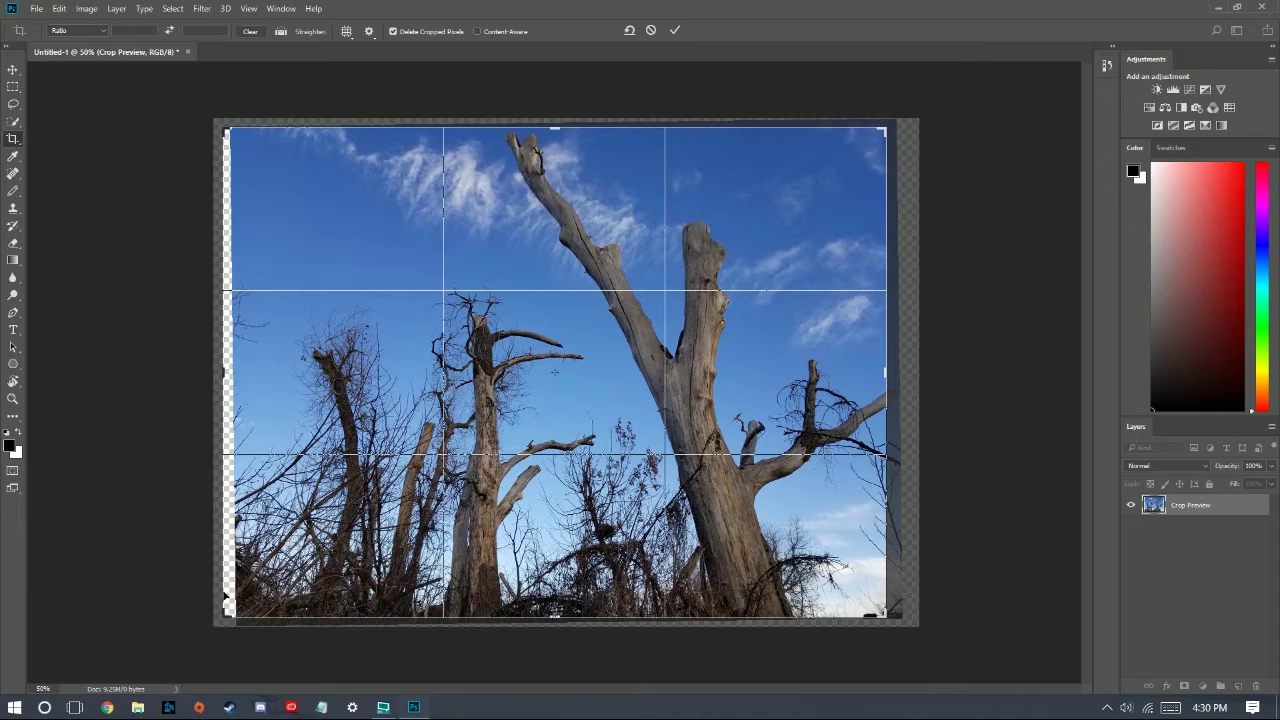
left_click_drag(226, 612, 234, 606)
key("Return")
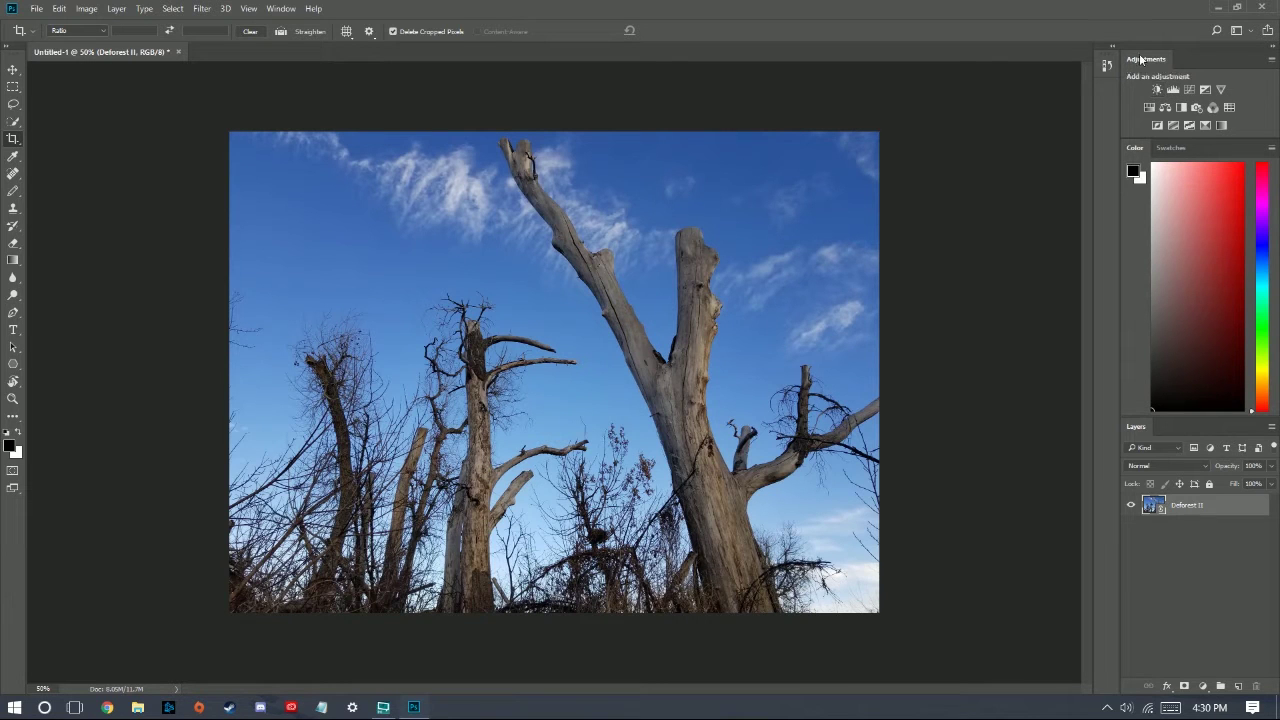
- Add a Brightness/Contrast adjustment layer above the photo with brightness 30 and contrast 20
left_click(280, 9)
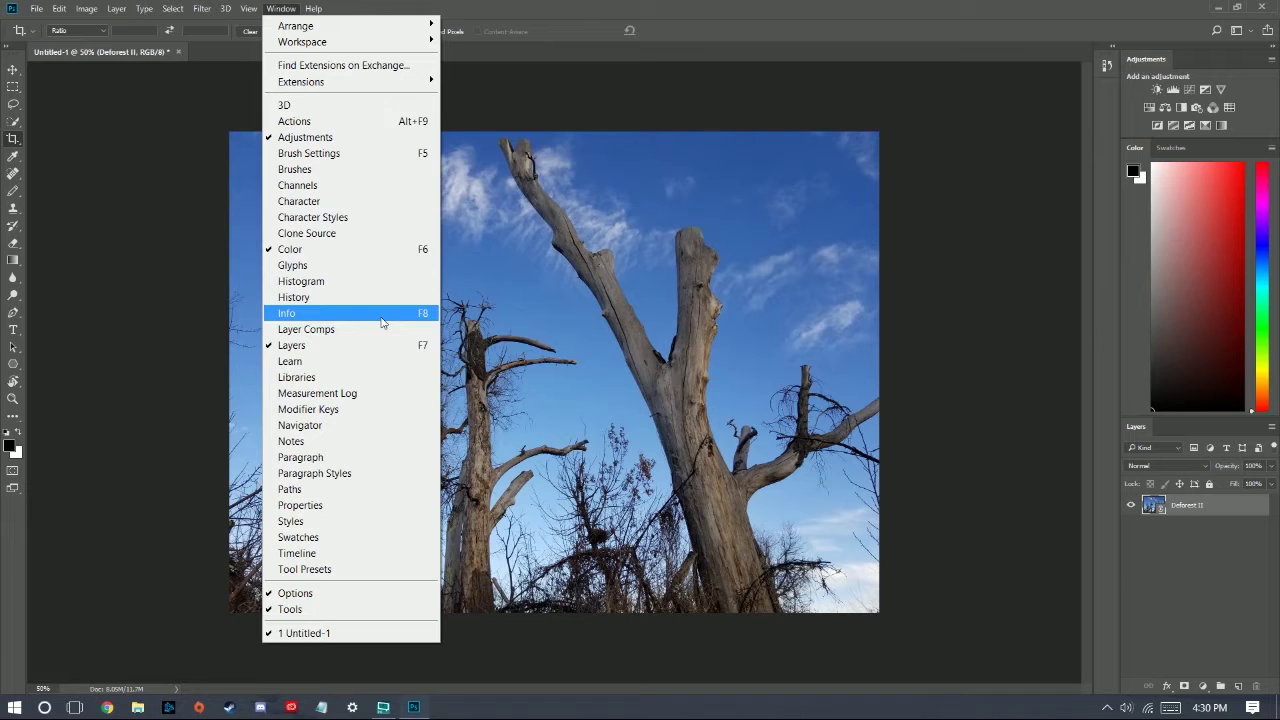
left_click(1172, 64)
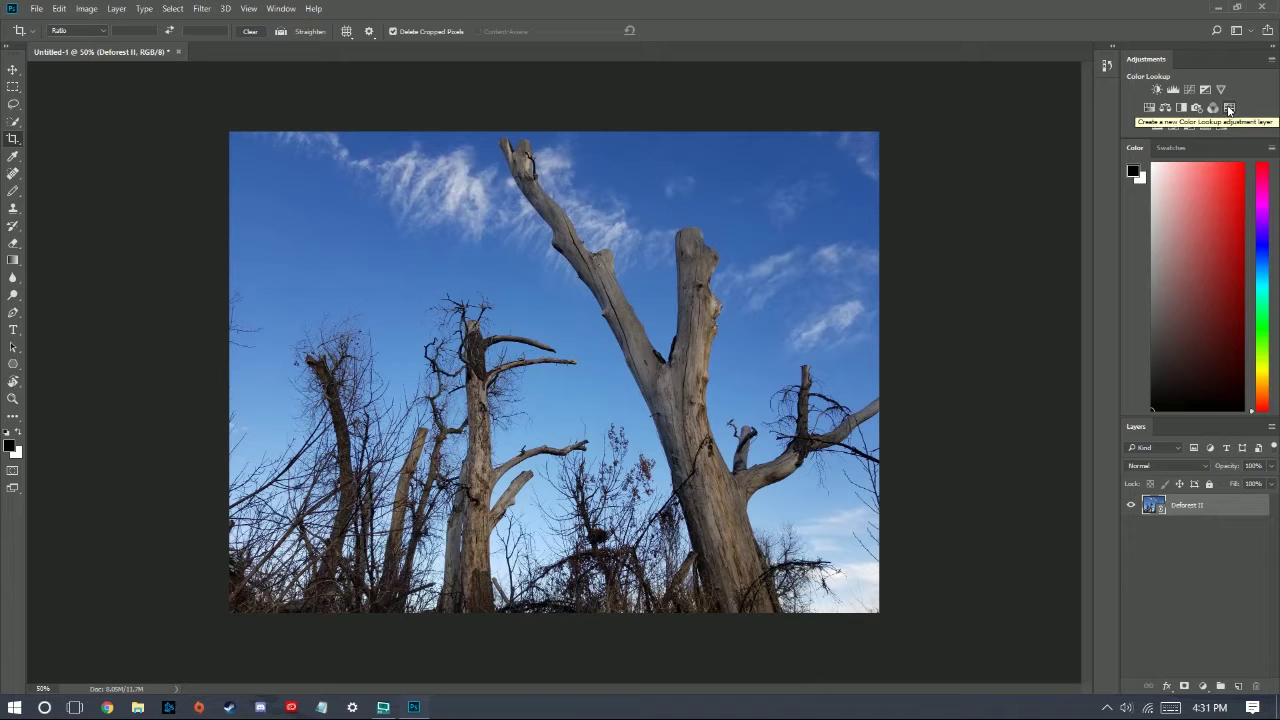
left_click(1157, 90)
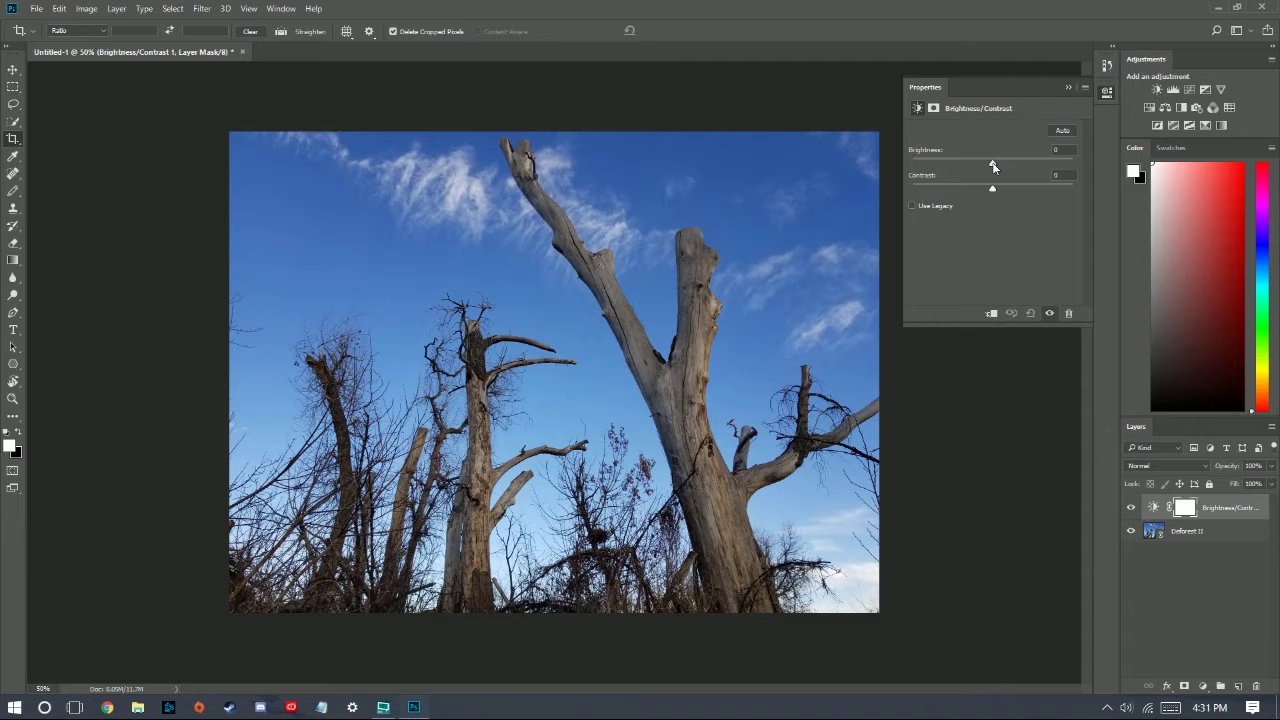
left_click_drag(992, 167, 1062, 165)
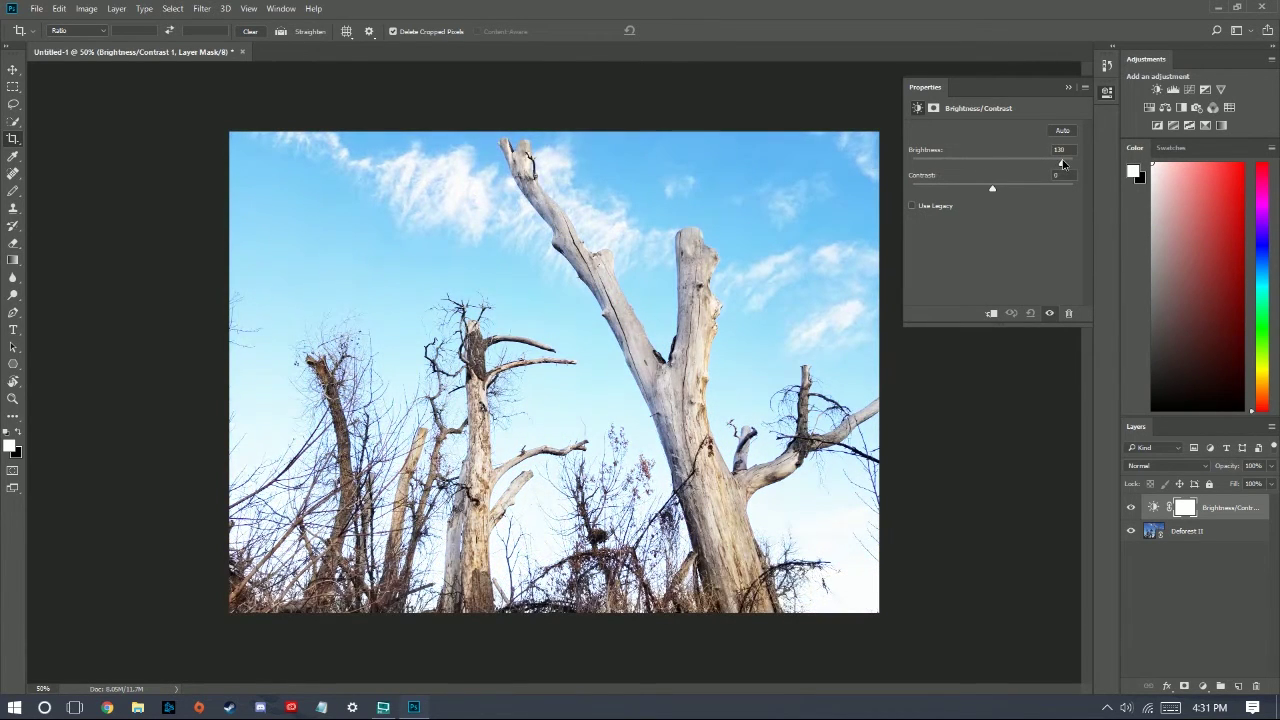
left_click_drag(1062, 165, 1007, 163)
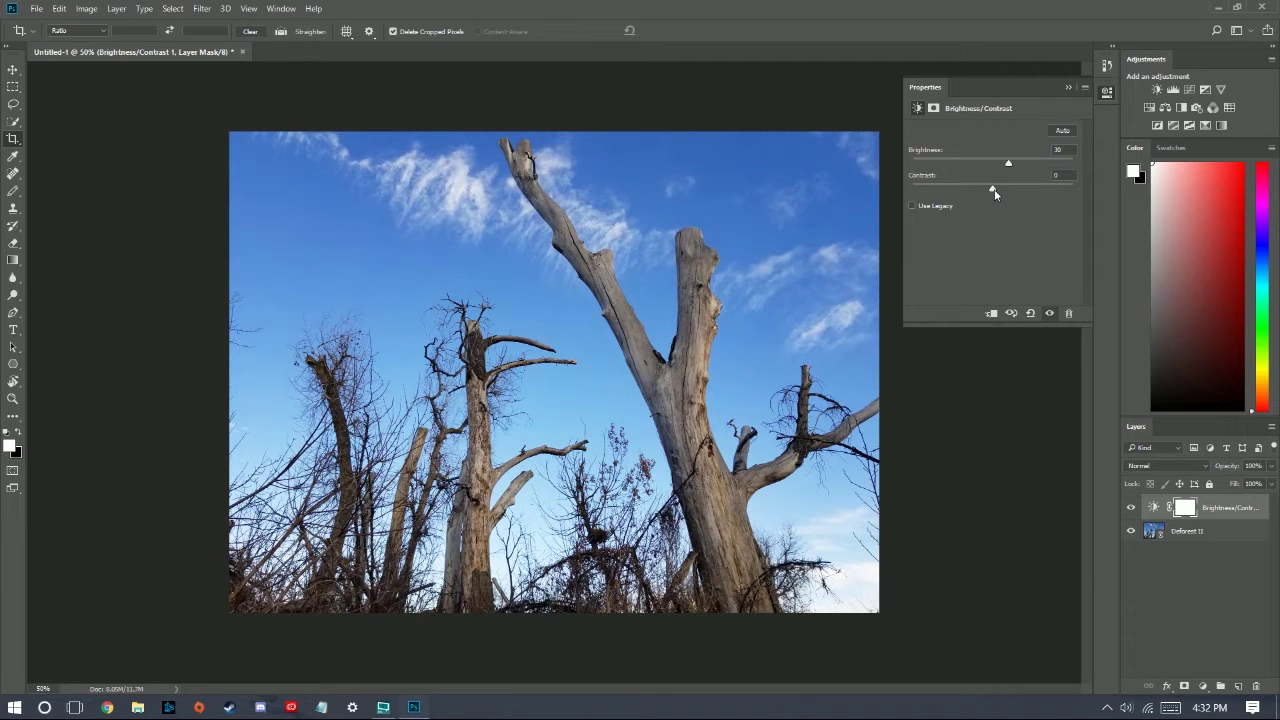
left_click_drag(993, 189, 900, 190)
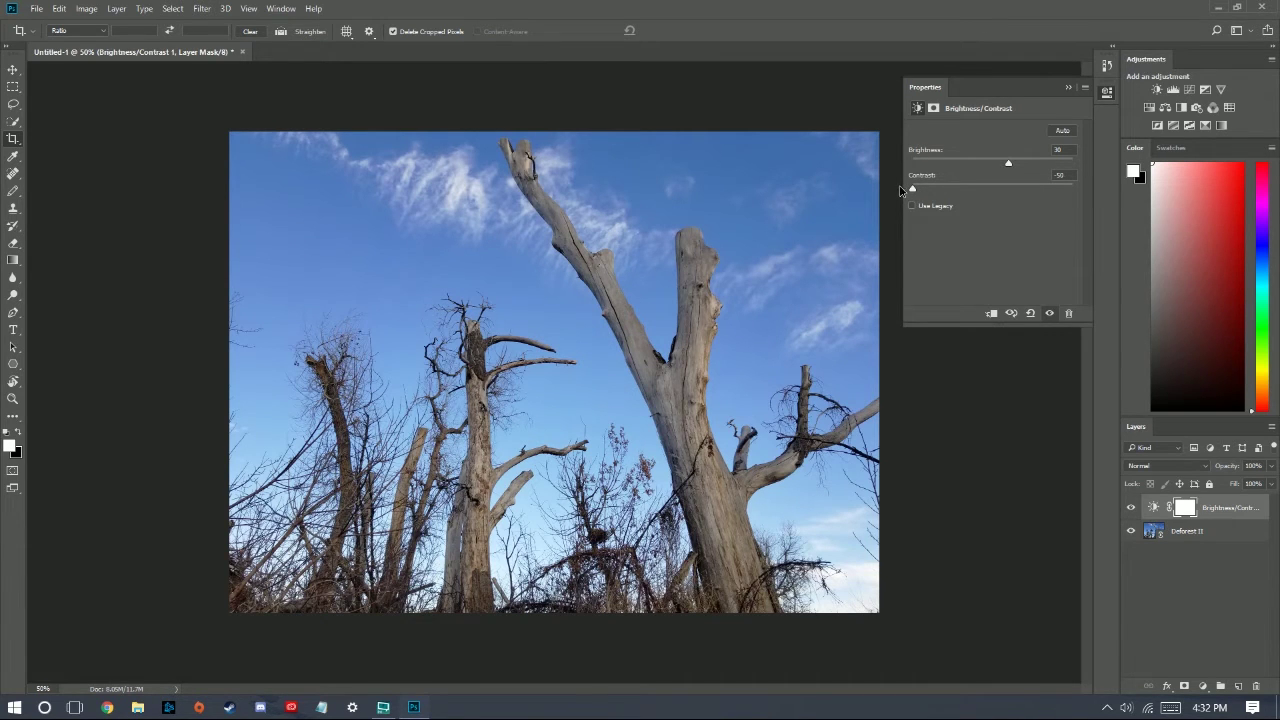
left_click_drag(900, 190, 1009, 189)
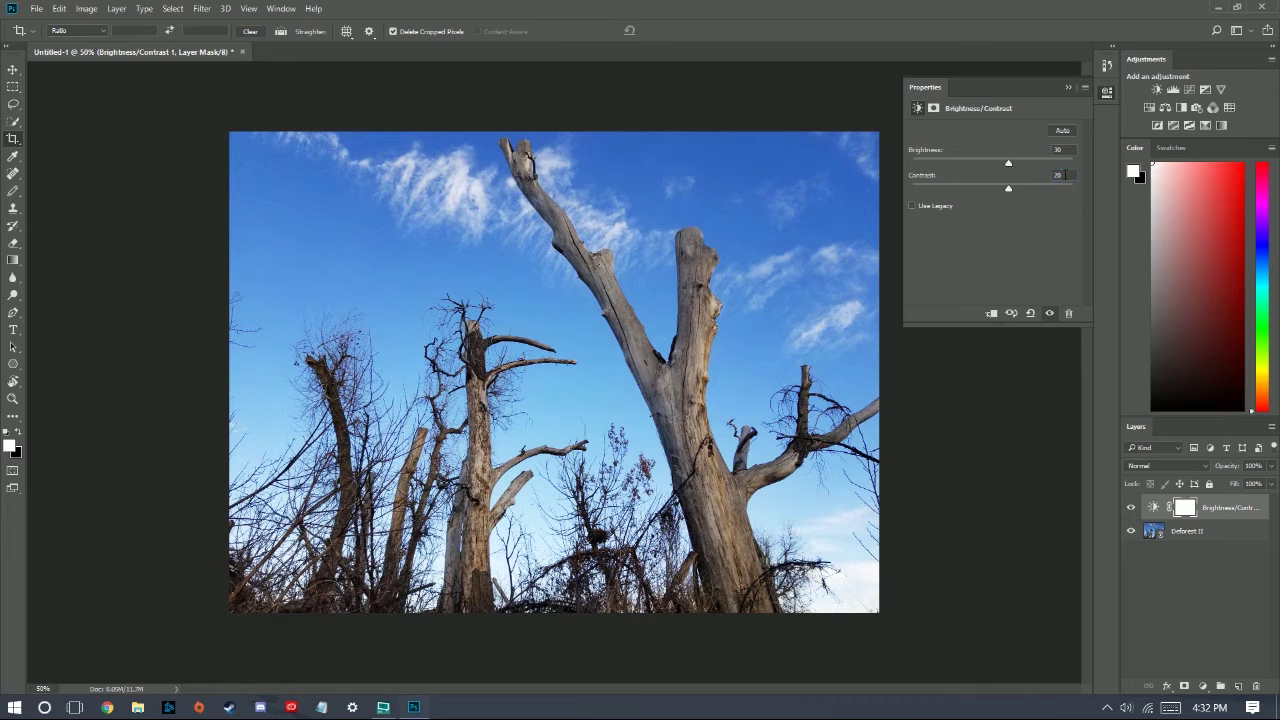
left_click(1068, 88)
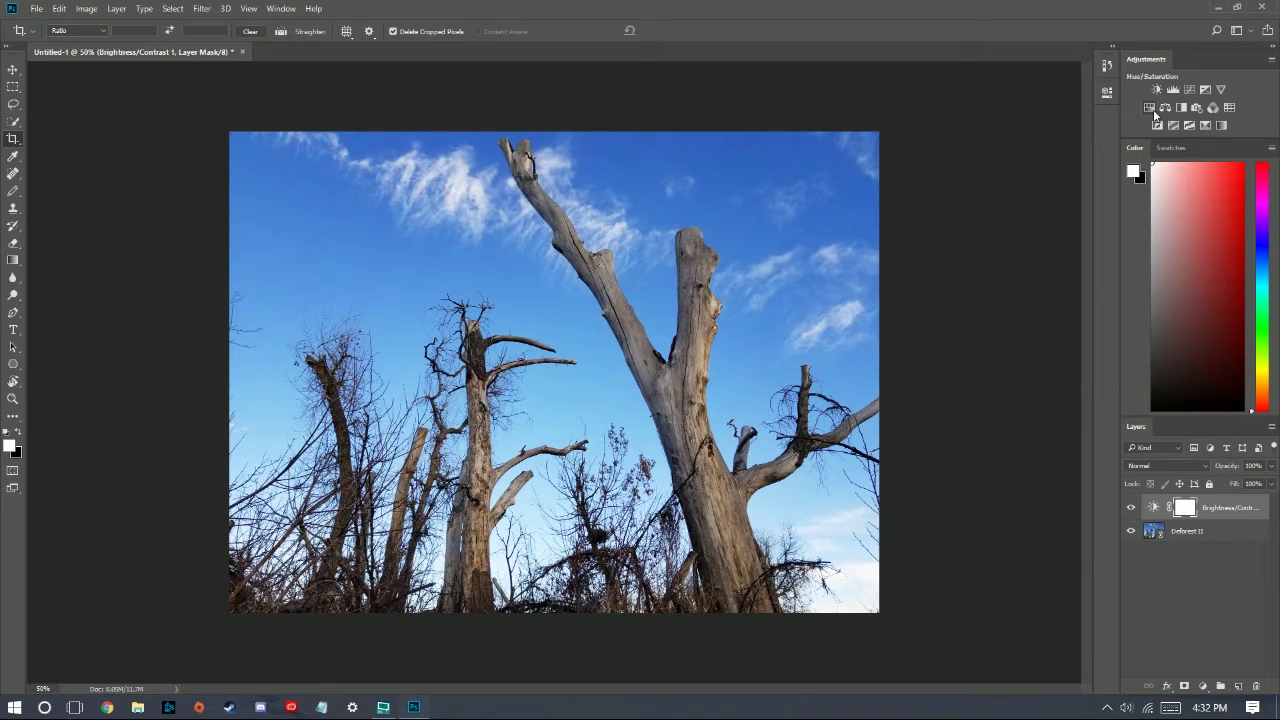
- Delete the Brightness/Contrast adjustment layer together with its layer mask
left_click(1257, 687)
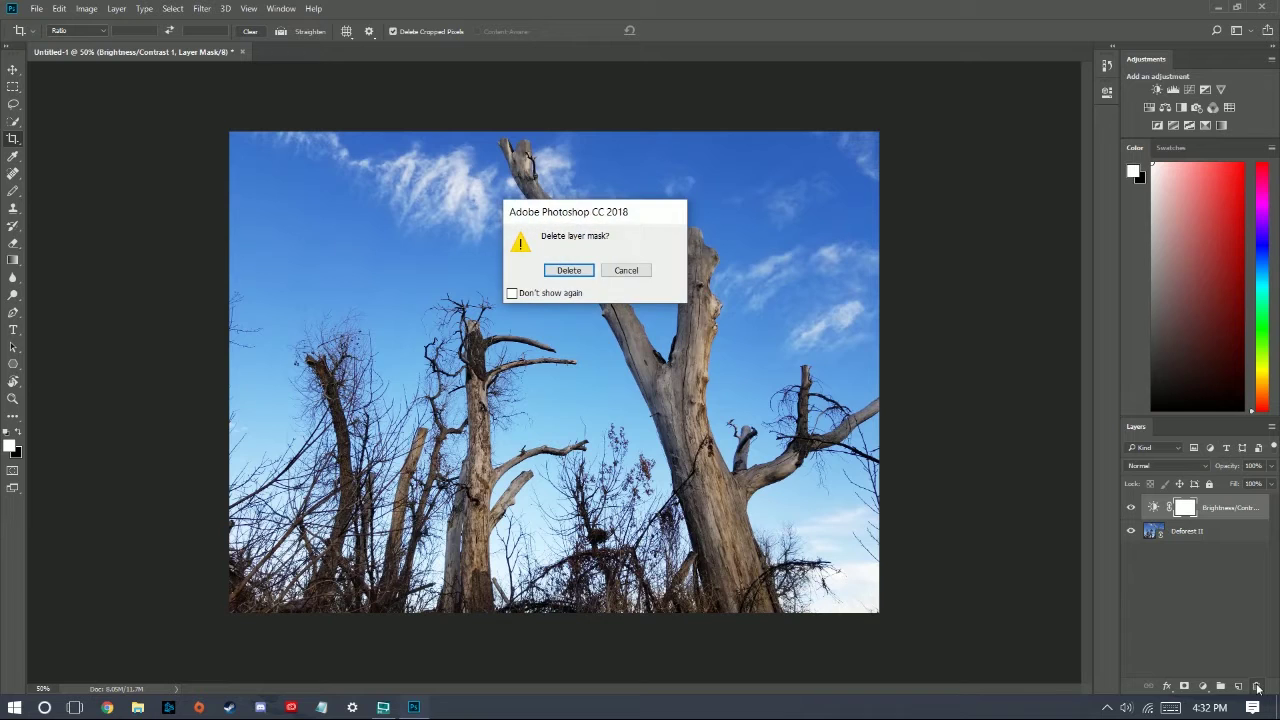
left_click(574, 274)
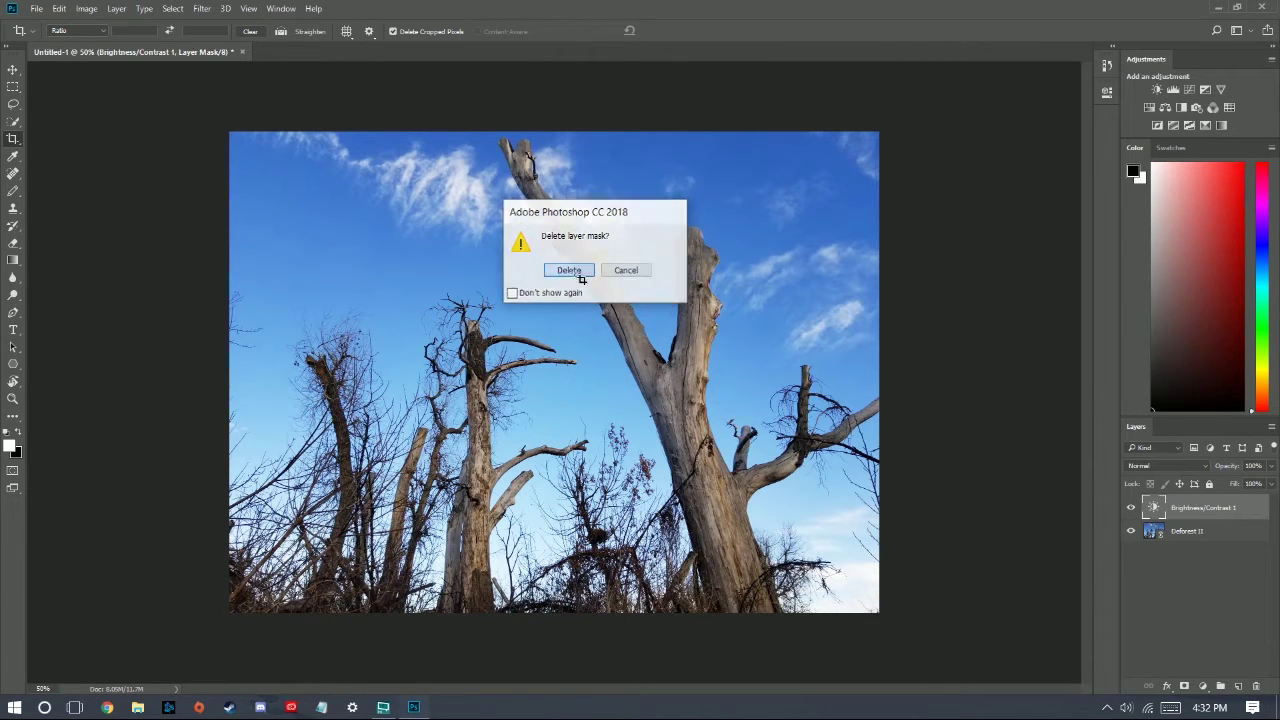
left_click(1257, 687)
left_click(580, 271)
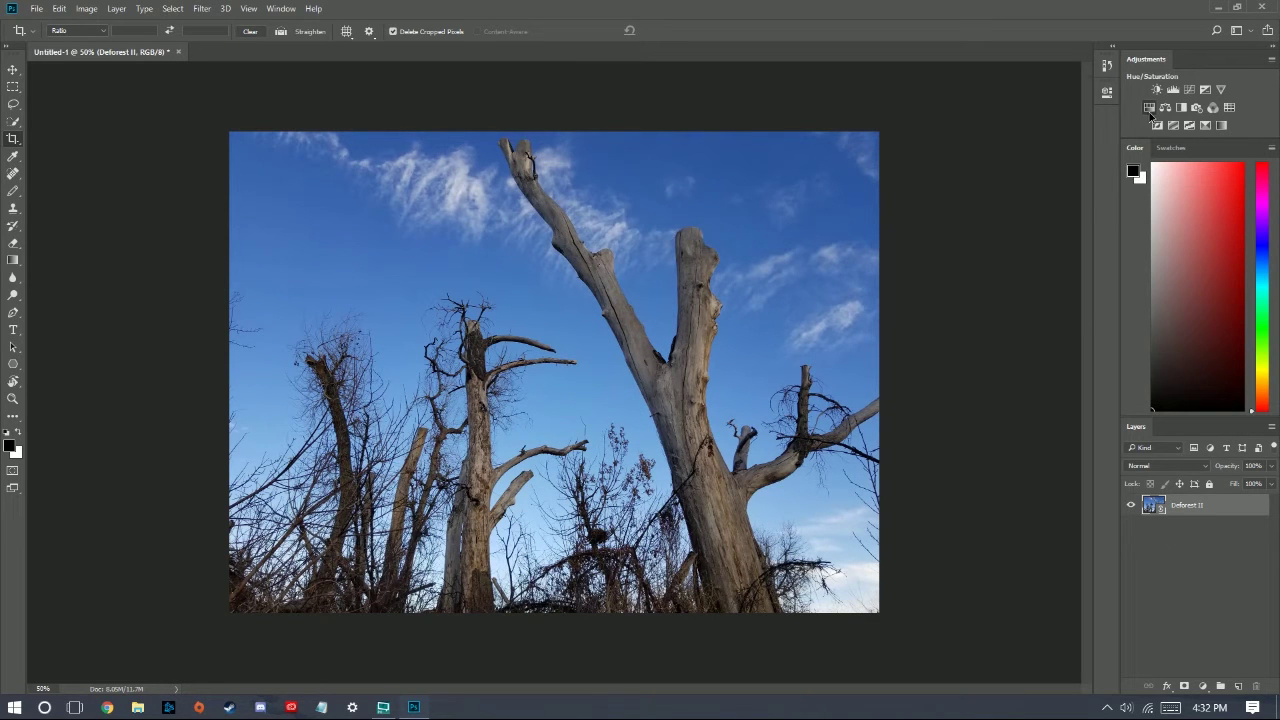
- Add a Hue/Saturation adjustment layer, try shifting the hue before resetting it to 0, and raise the saturation to +100
left_click(1149, 108)
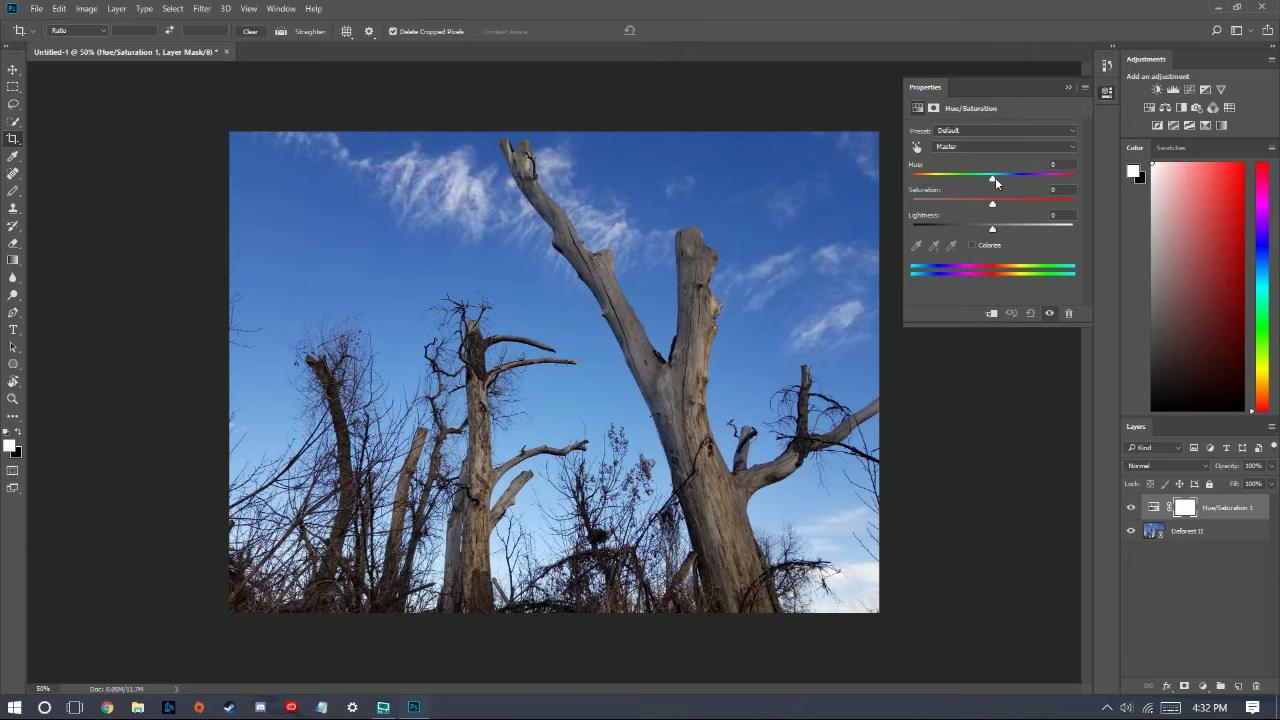
mouse_move(993, 177)
left_mouse_down()
mouse_move(911, 178)
mouse_move(1085, 183)
mouse_move(995, 185)
left_mouse_up()
type("0")
mouse_move(993, 183)
left_mouse_down()
mouse_move(1068, 185)
mouse_move(1005, 185)
left_mouse_up()
left_click_drag(992, 207, 1088, 209)
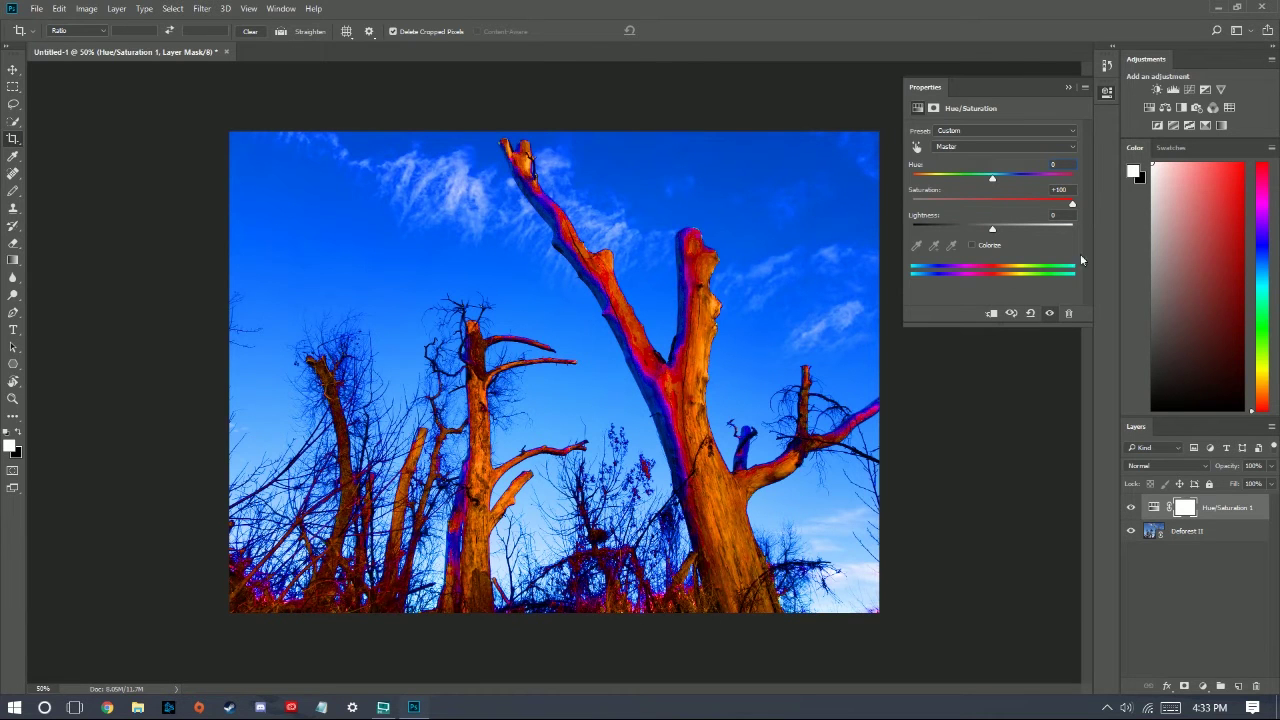
- Try the Hue/Saturation layer's saturation at +30, and return both lightness and saturation to 0
left_click_drag(1068, 206, 1017, 206)
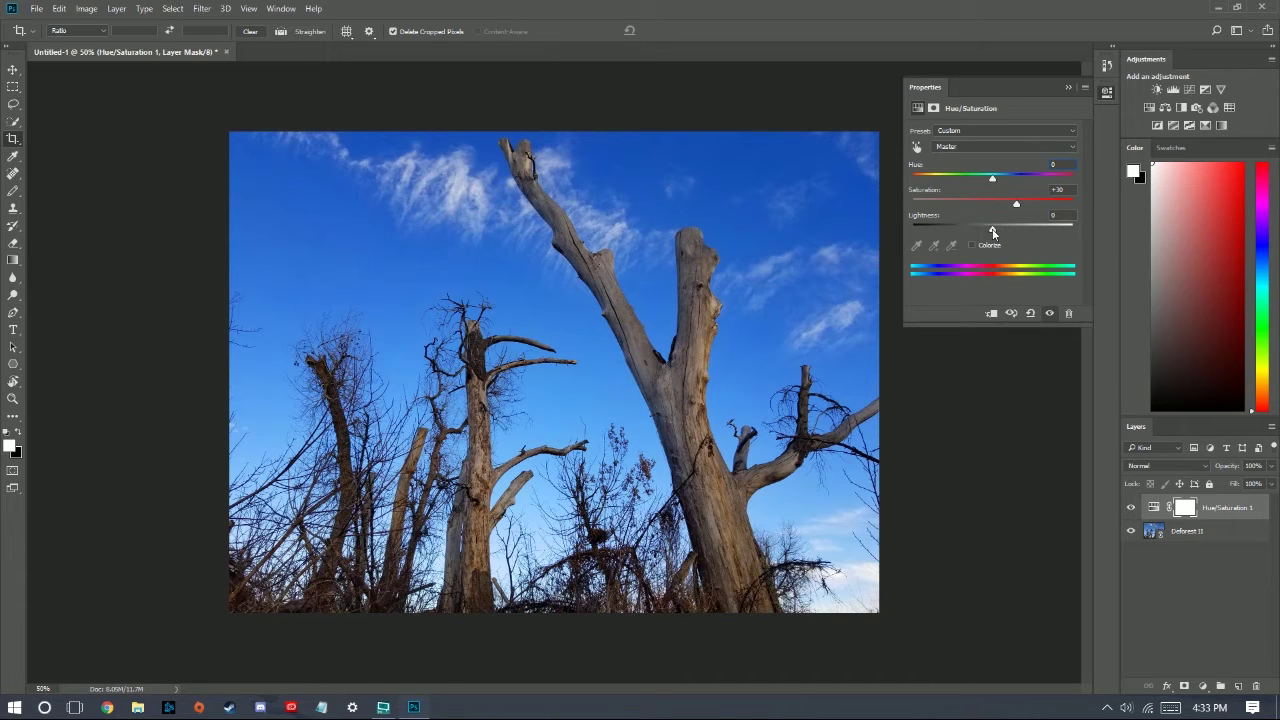
mouse_move(993, 228)
left_mouse_down()
mouse_move(912, 230)
mouse_move(1072, 228)
mouse_move(993, 228)
left_mouse_up()
type("0")
mouse_move(1016, 204)
left_mouse_down()
mouse_move(941, 213)
mouse_move(1068, 206)
mouse_move(1090, 219)
mouse_move(991, 206)
left_mouse_up()
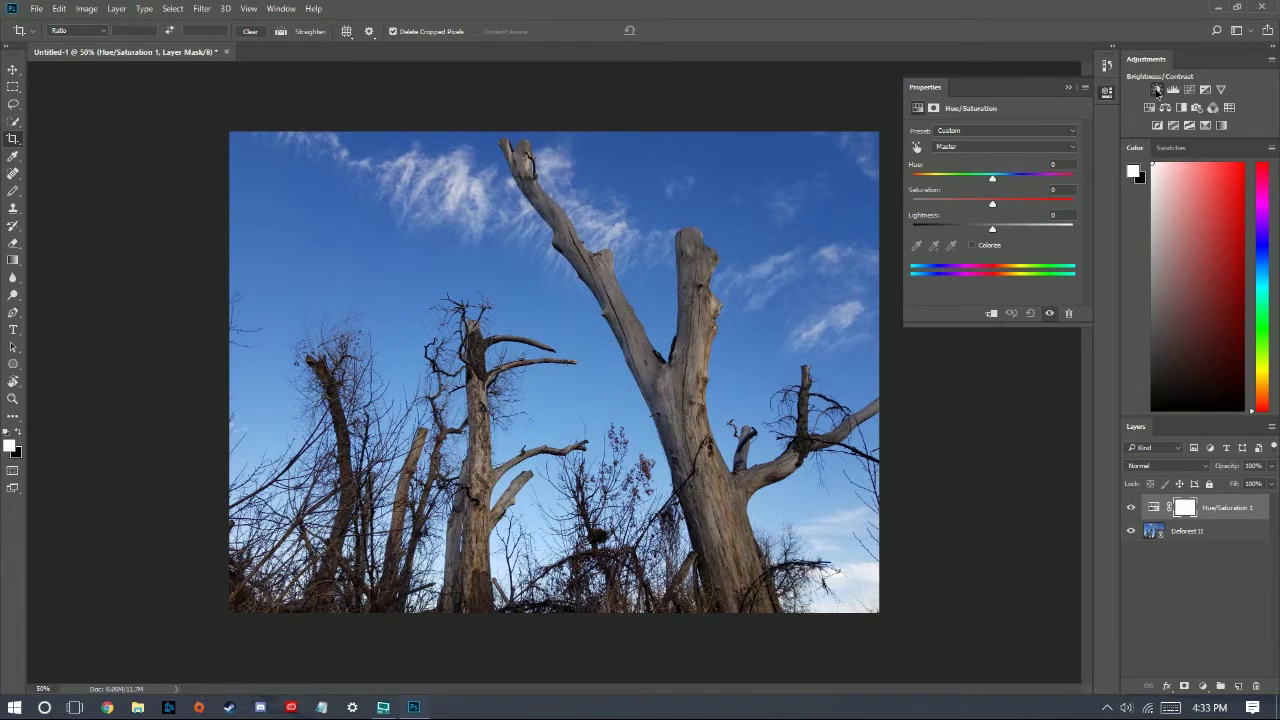
- Add a Brightness/Contrast adjustment layer above Hue/Saturation and raise its contrast to 100
left_click(1156, 90)
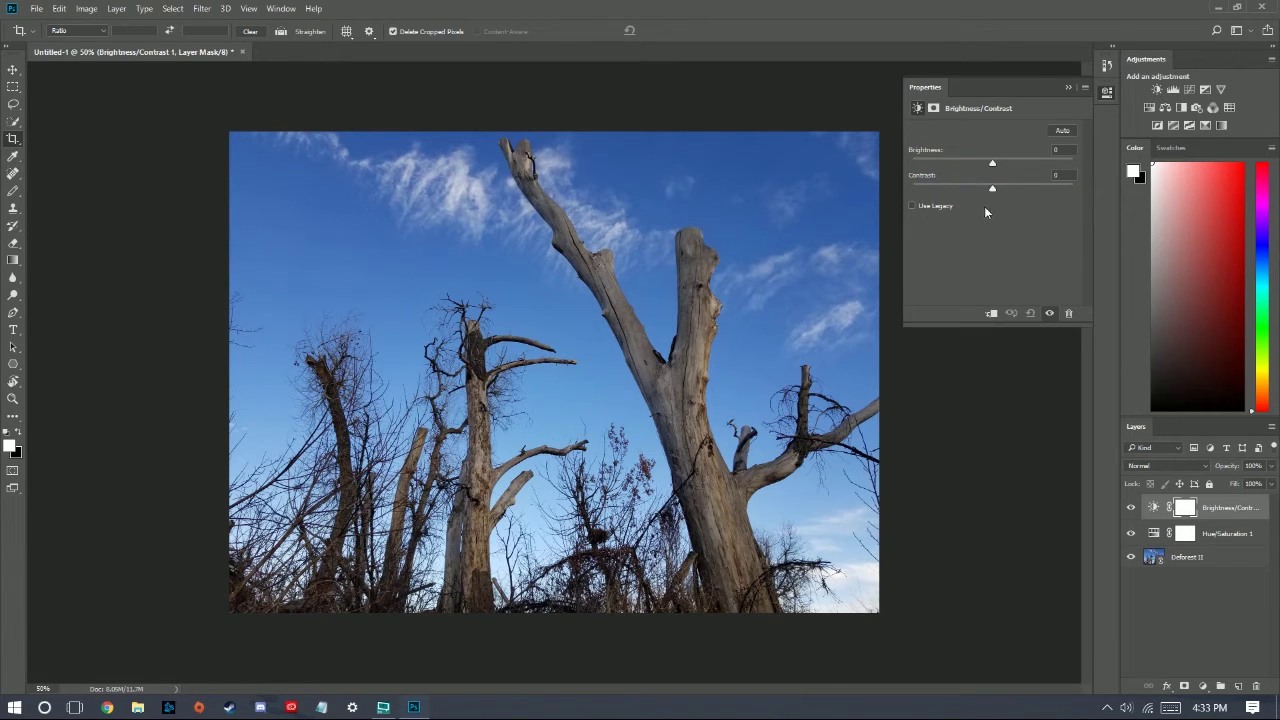
left_click_drag(993, 191, 1093, 197)
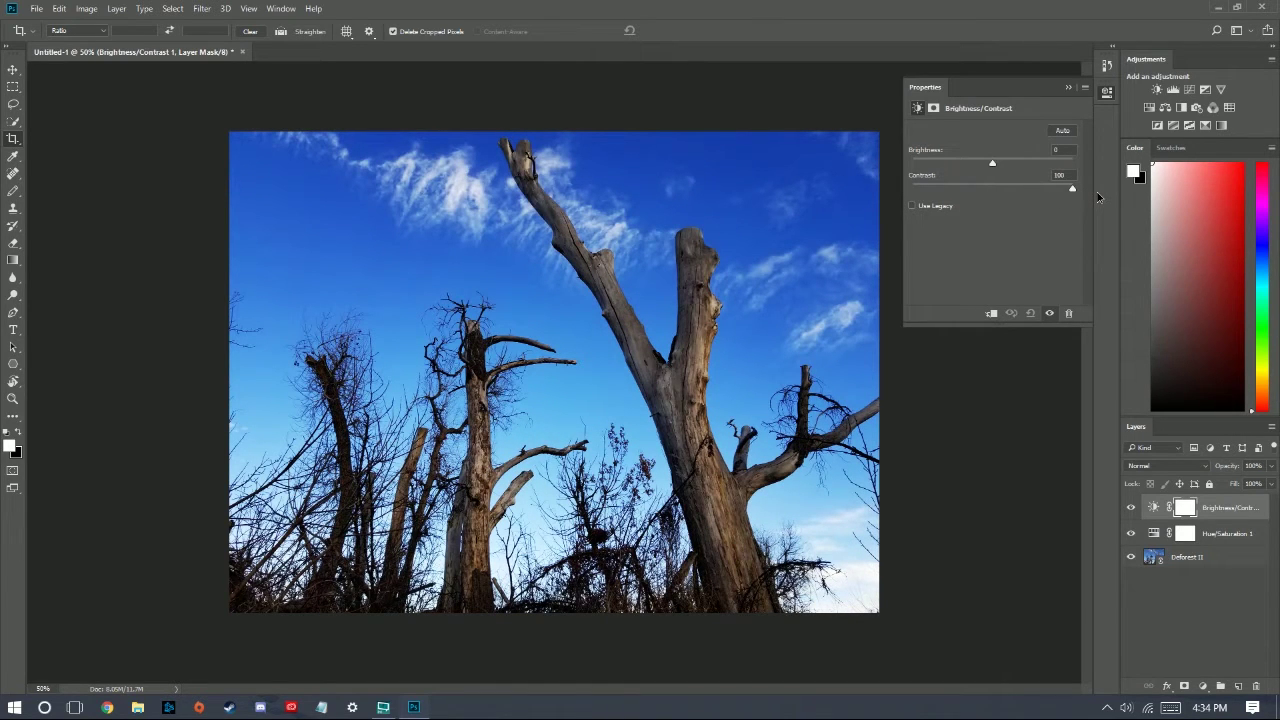
- Try a strong saturation boost on the Hue/Saturation layer beneath the contrast adjustment, and set its saturation back to 0
left_click(1158, 538)
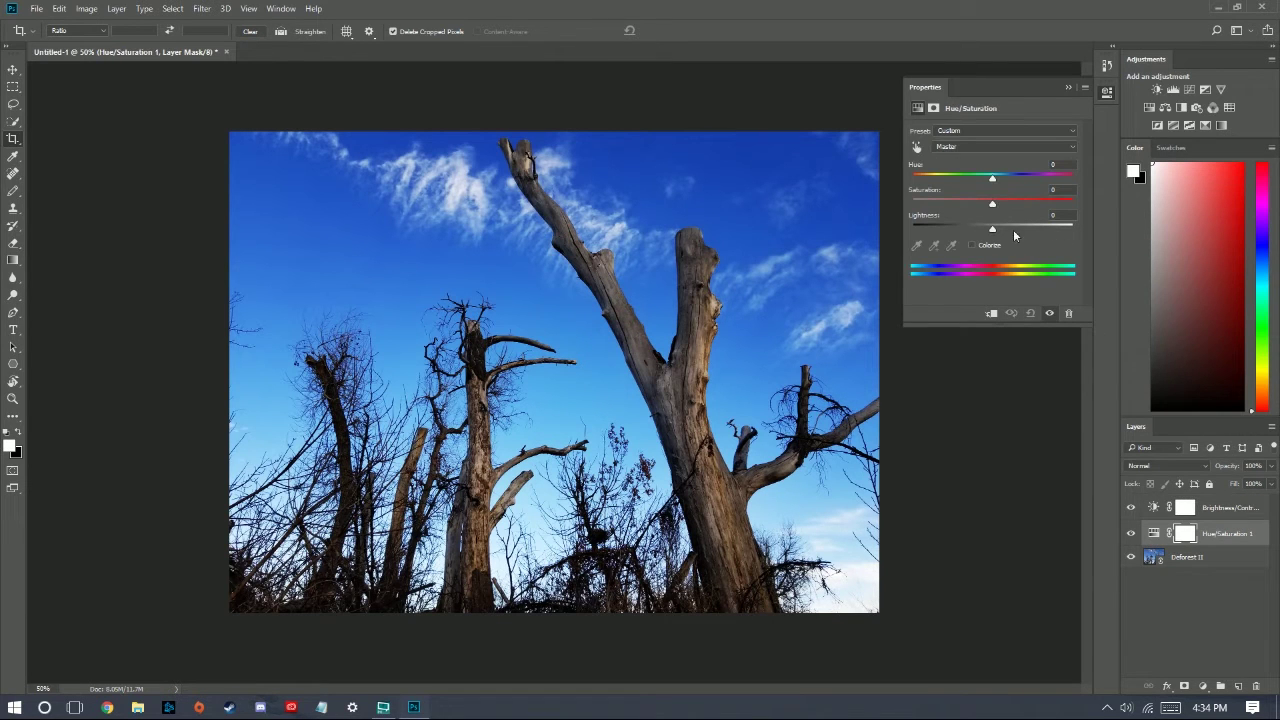
left_click_drag(993, 205, 1095, 210)
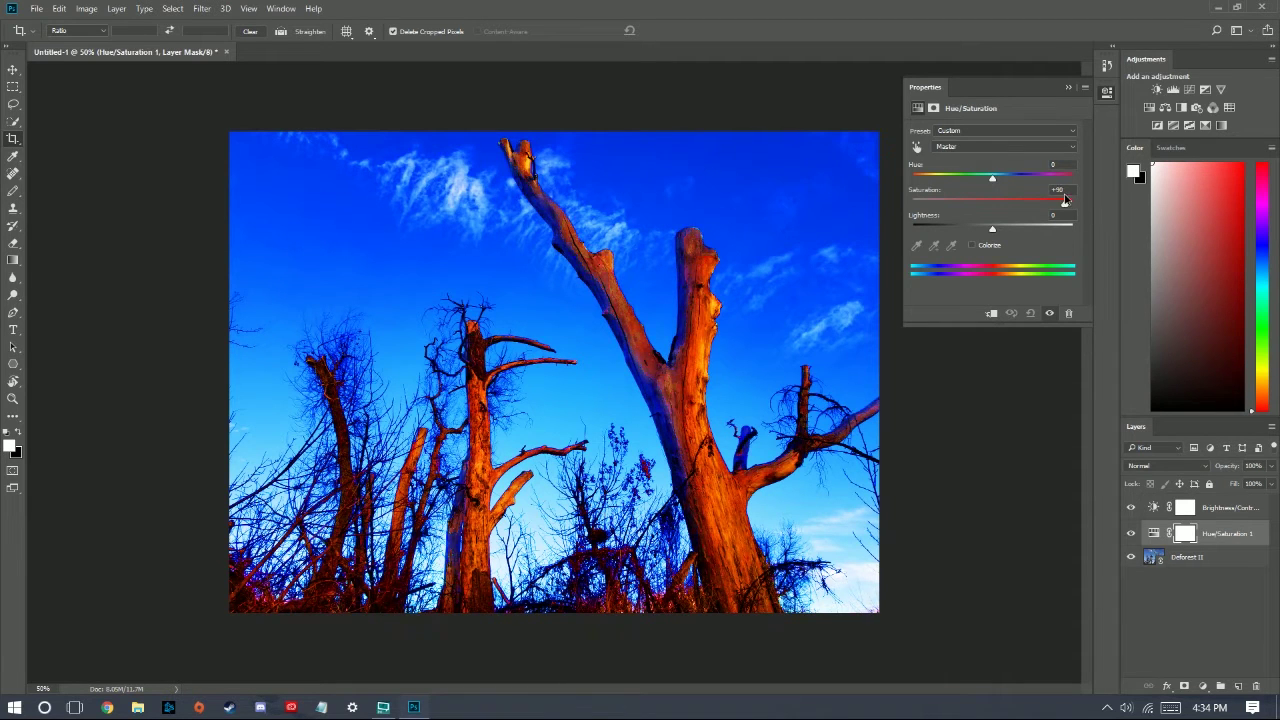
left_click_drag(1072, 205, 990, 203)
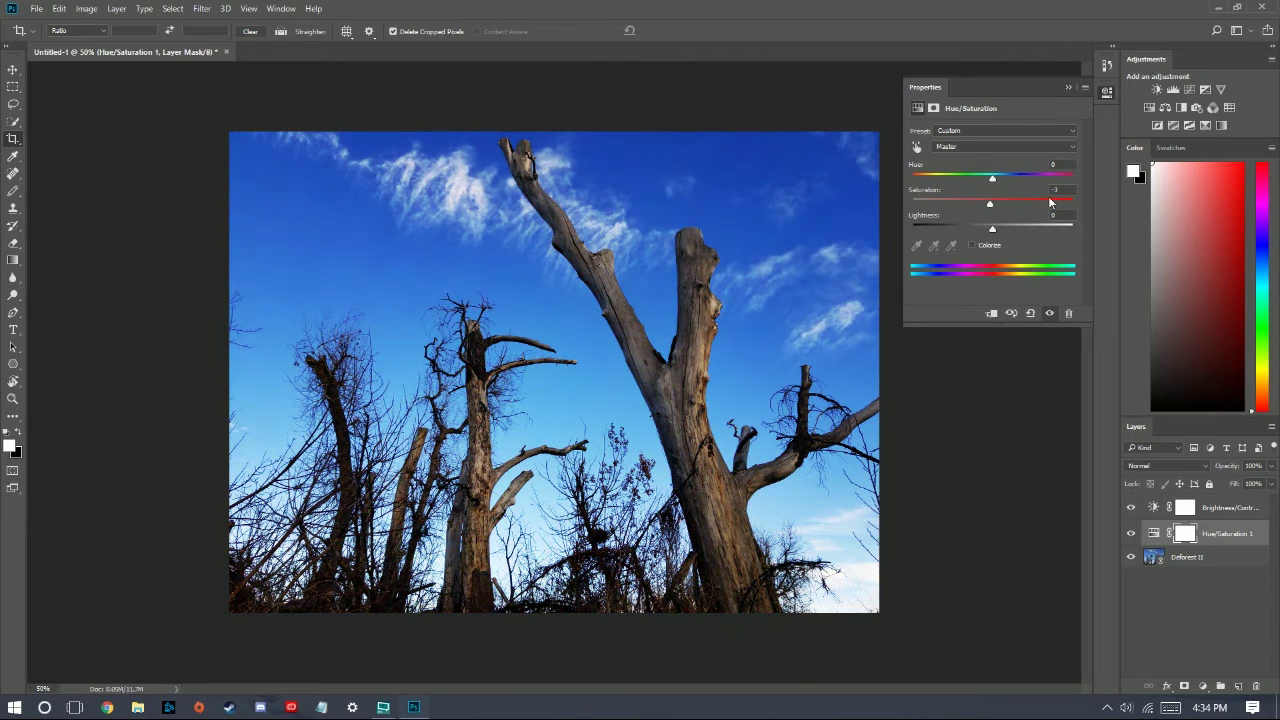
type("0")
- Delete the Hue/Saturation adjustment layer together with its layer mask
left_click(1259, 688)
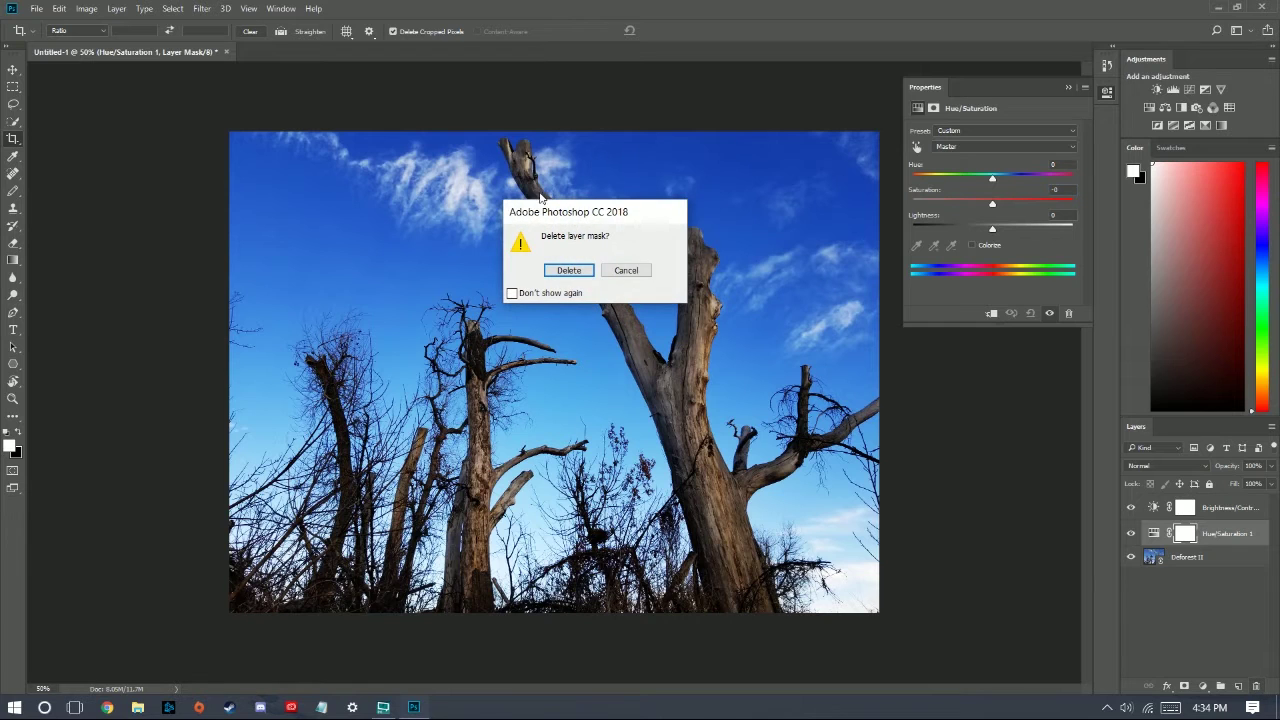
left_click(568, 270)
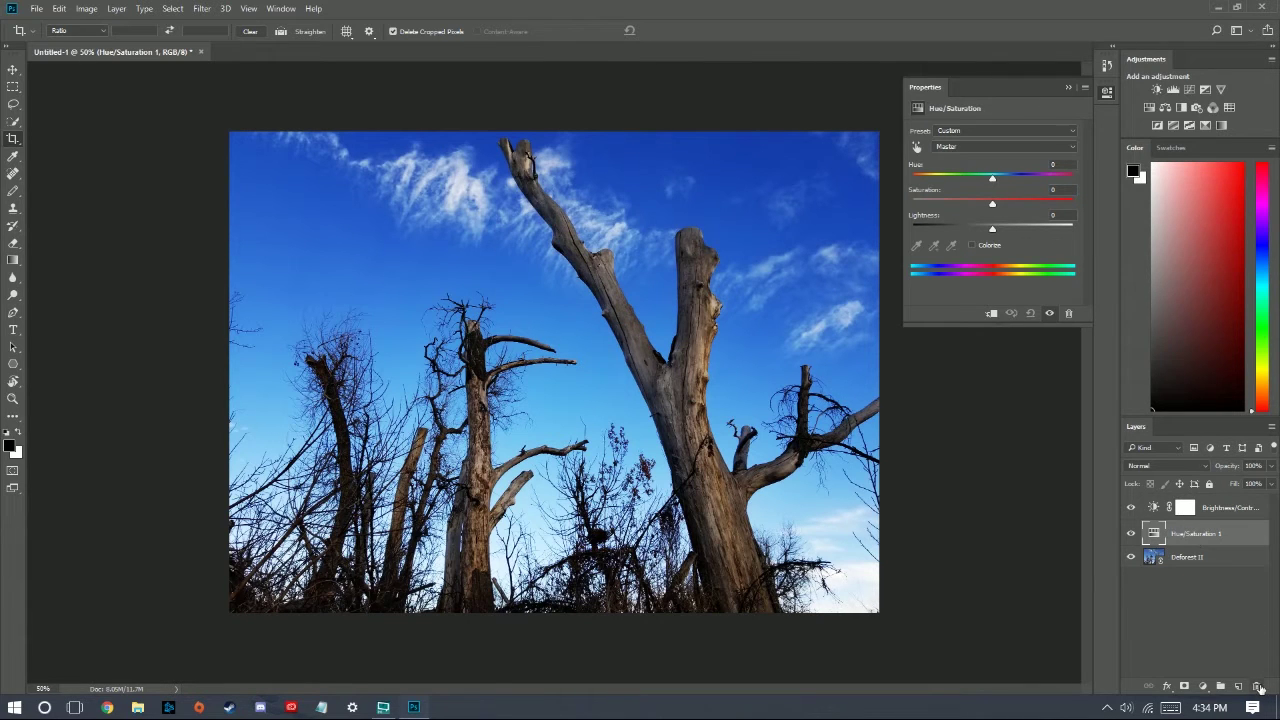
left_click(1259, 688)
left_click(569, 270)
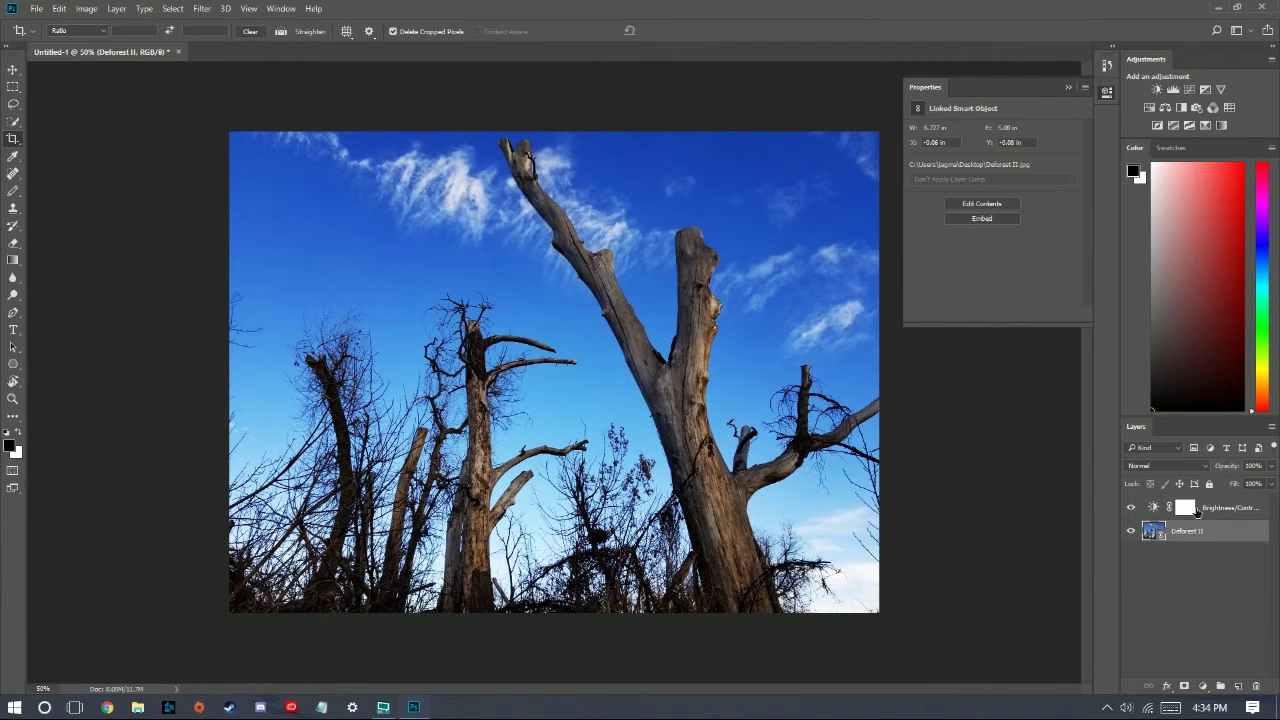
- Delete the Brightness/Contrast layer with its mask, and turn off further layer-deletion confirmations
left_click(1197, 512)
left_click(1259, 688)
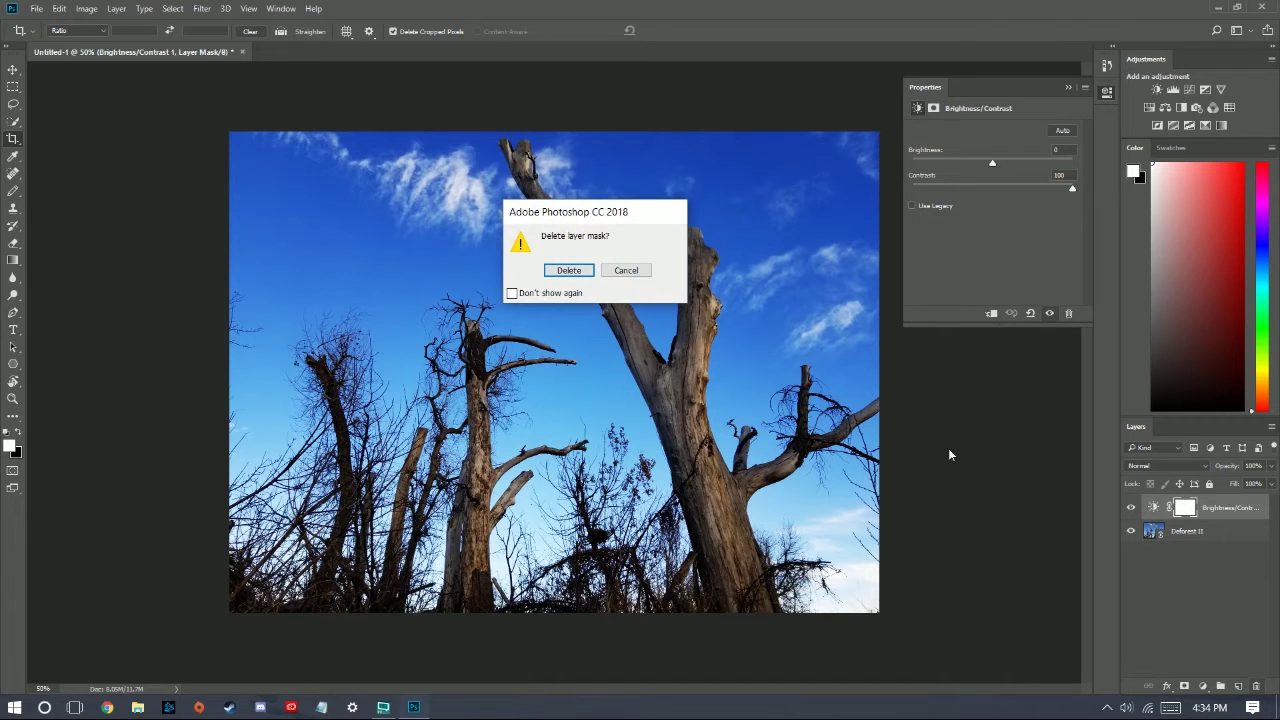
left_click(568, 270)
left_click(1257, 688)
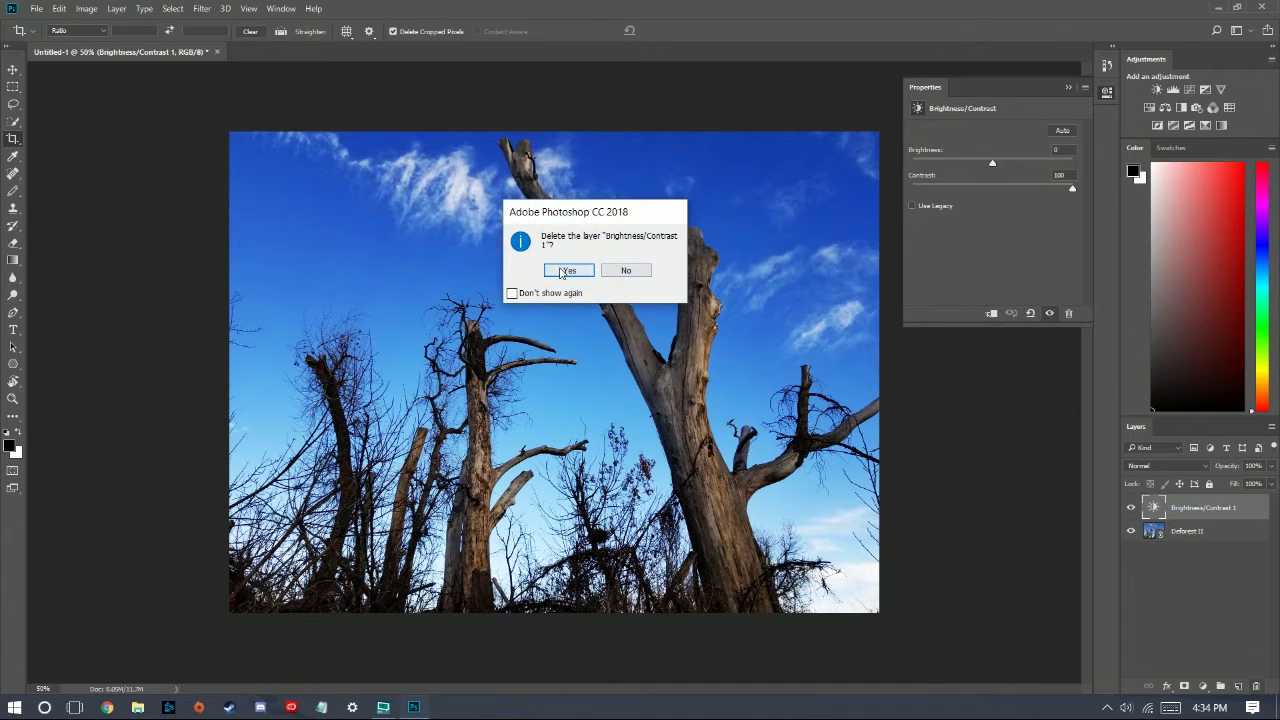
left_click(512, 293)
left_click(567, 271)
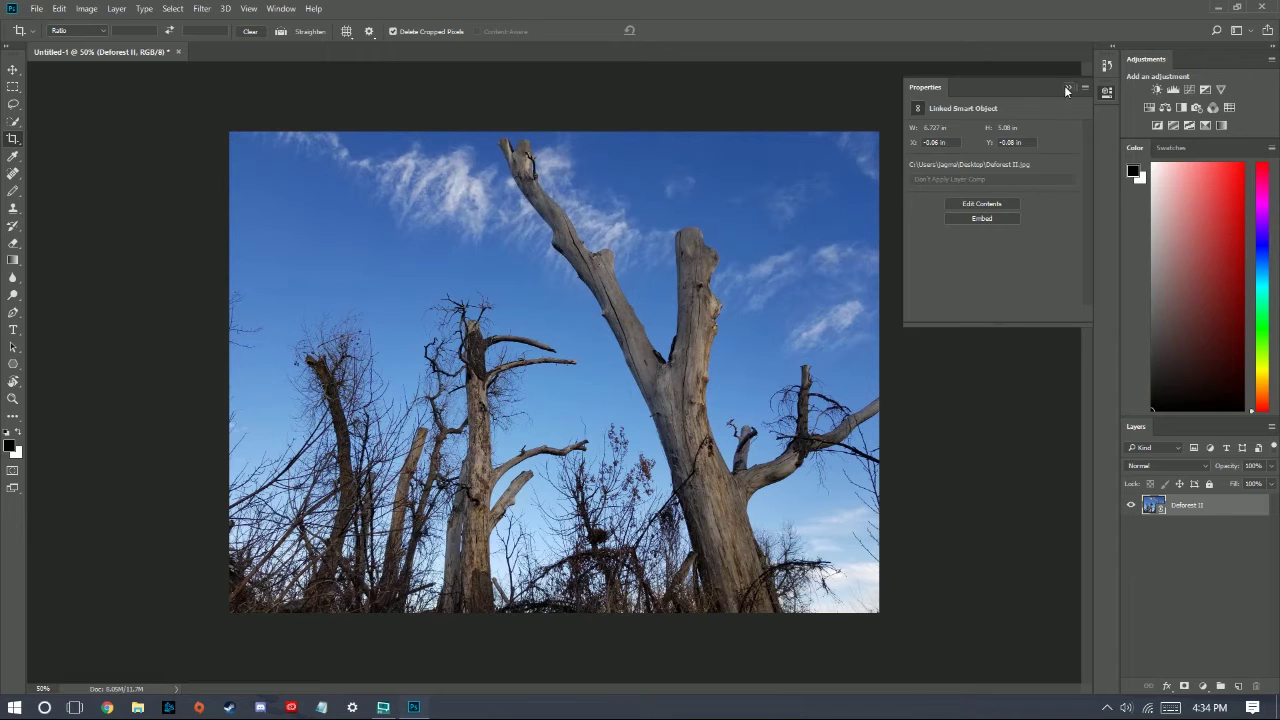
left_click(1067, 89)
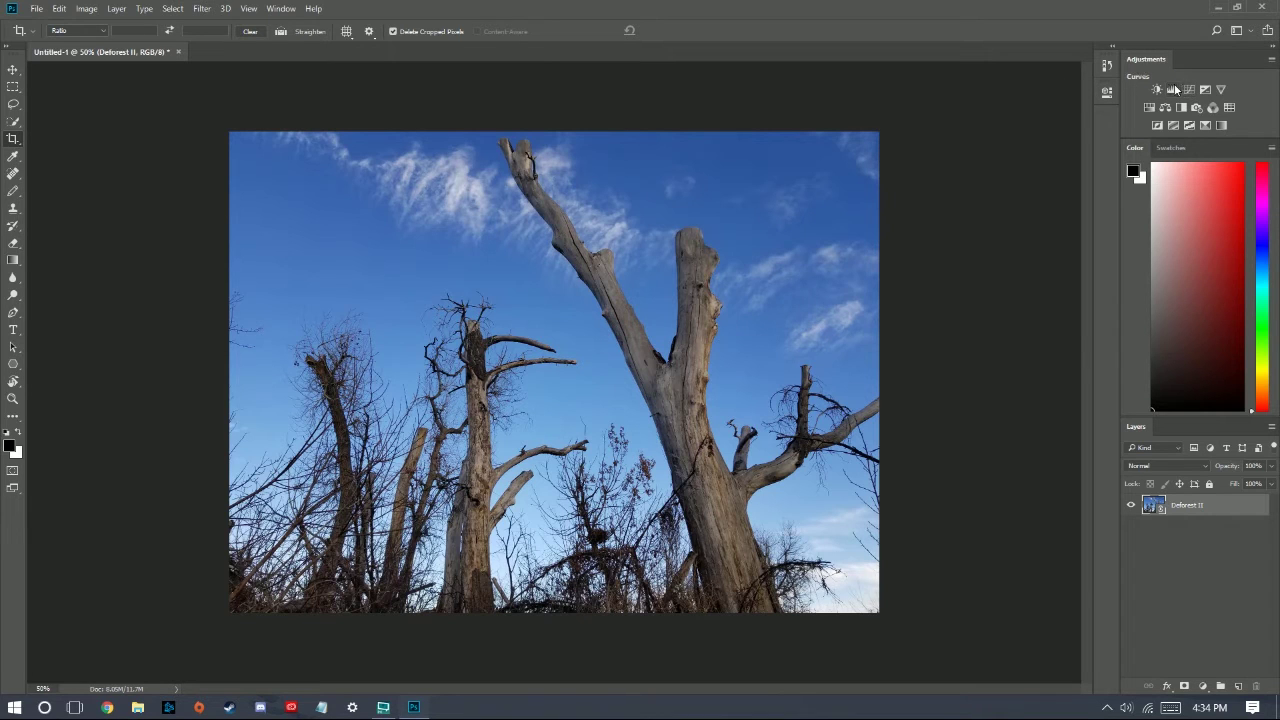
- Add a Levels adjustment layer, try raising its black input level to 140 and 128, and return it to 0
left_click(1173, 90)
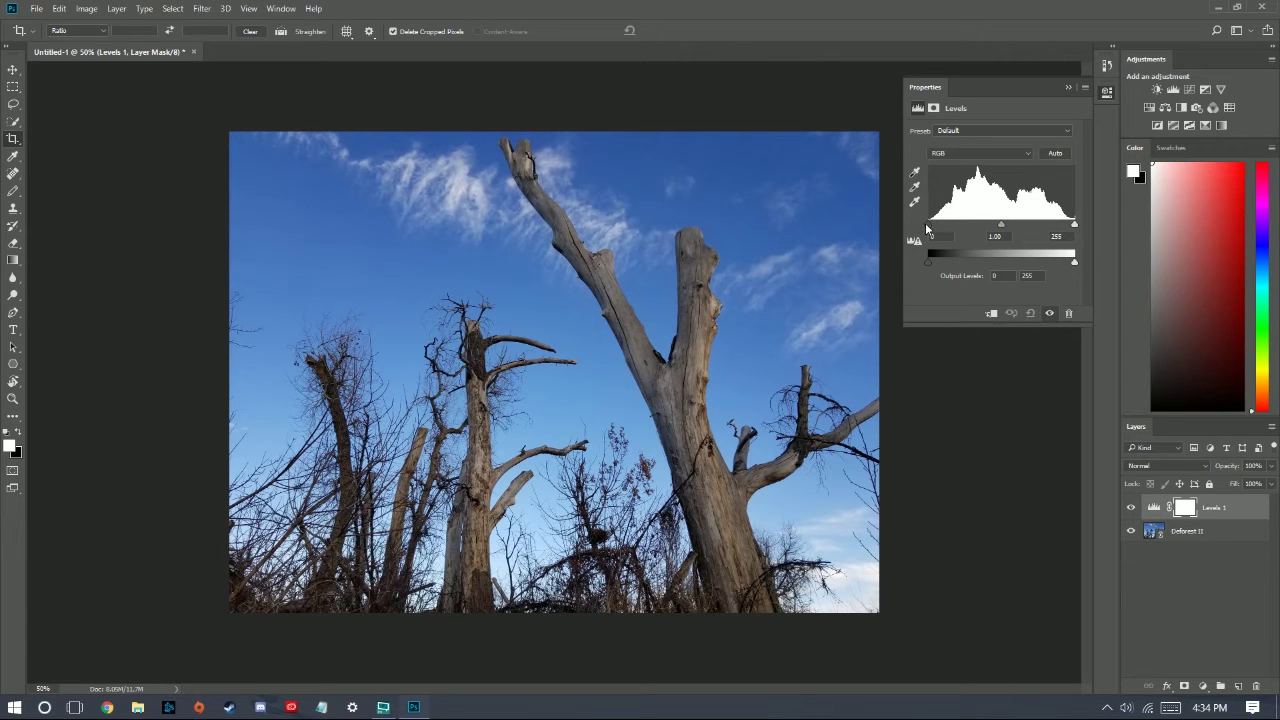
left_click(930, 225)
left_click_drag(1075, 224, 1001, 226)
key("ctrl+z")
left_click_drag(930, 230, 1009, 228)
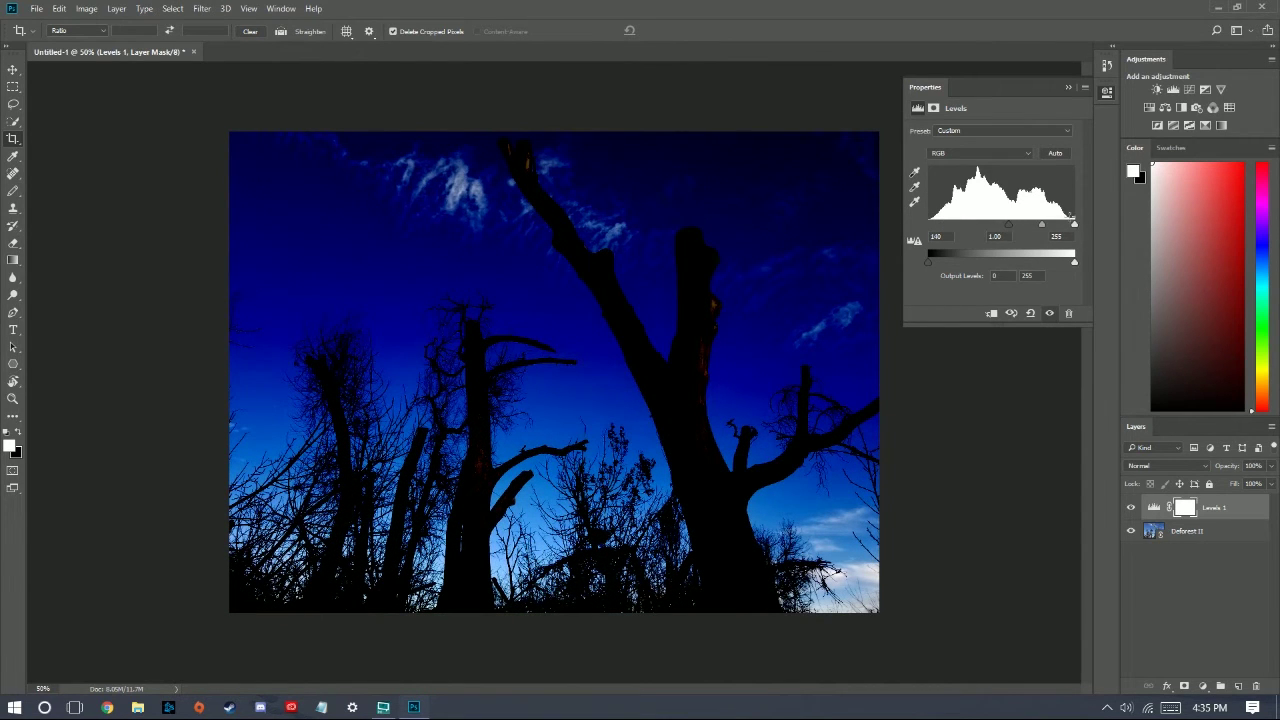
left_click_drag(1009, 228, 1001, 228)
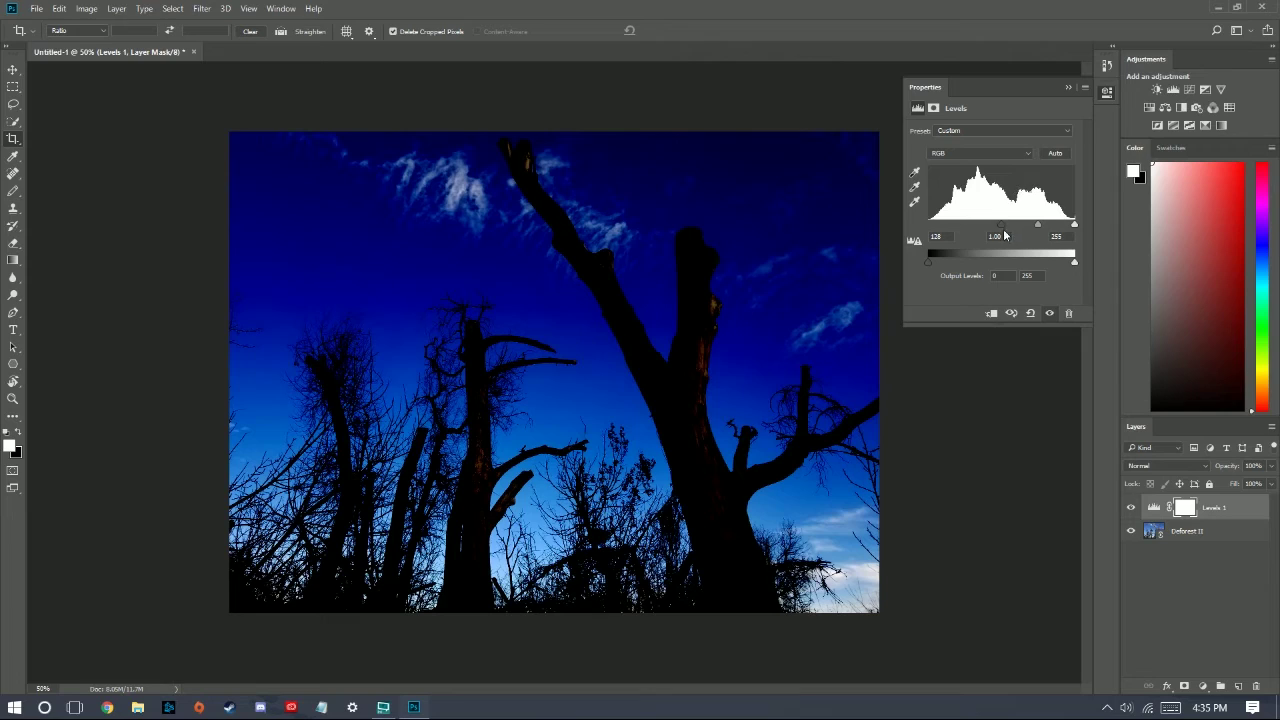
left_click_drag(1005, 228, 919, 228)
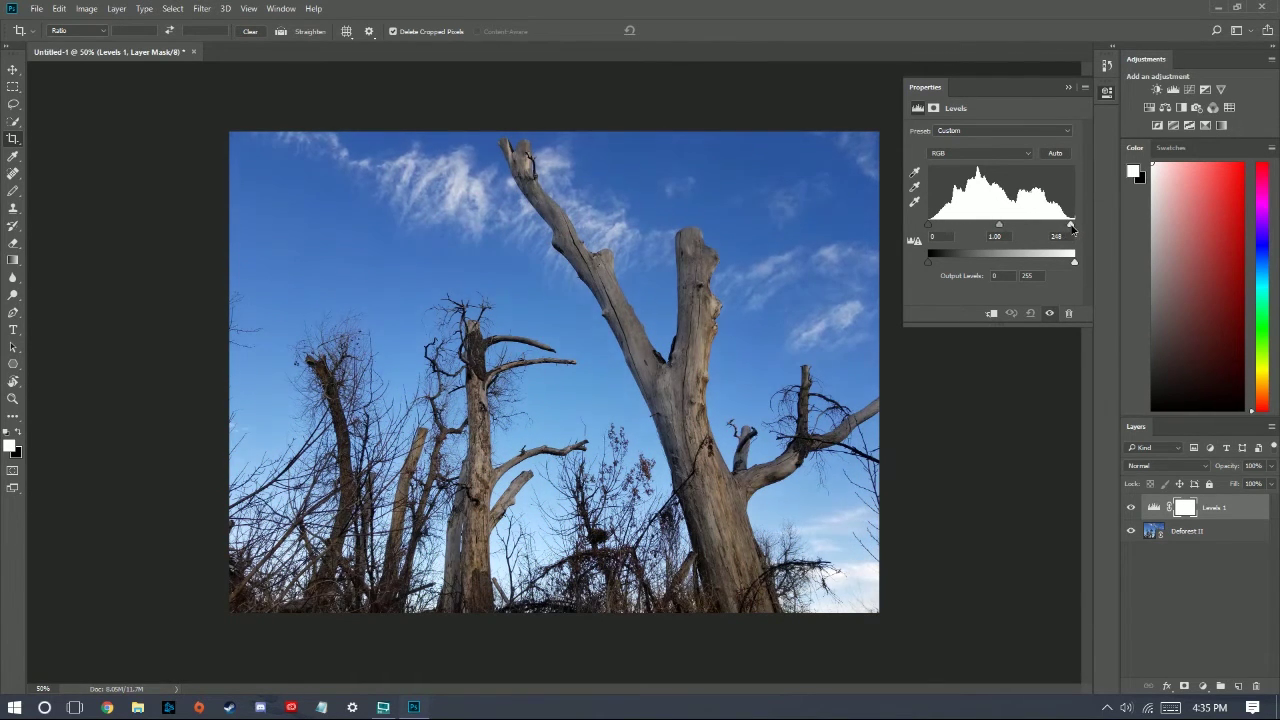
- Try a Levels white input of 65, and settle on input levels of 7, 0.84 and 238
left_click_drag(1074, 228, 965, 226)
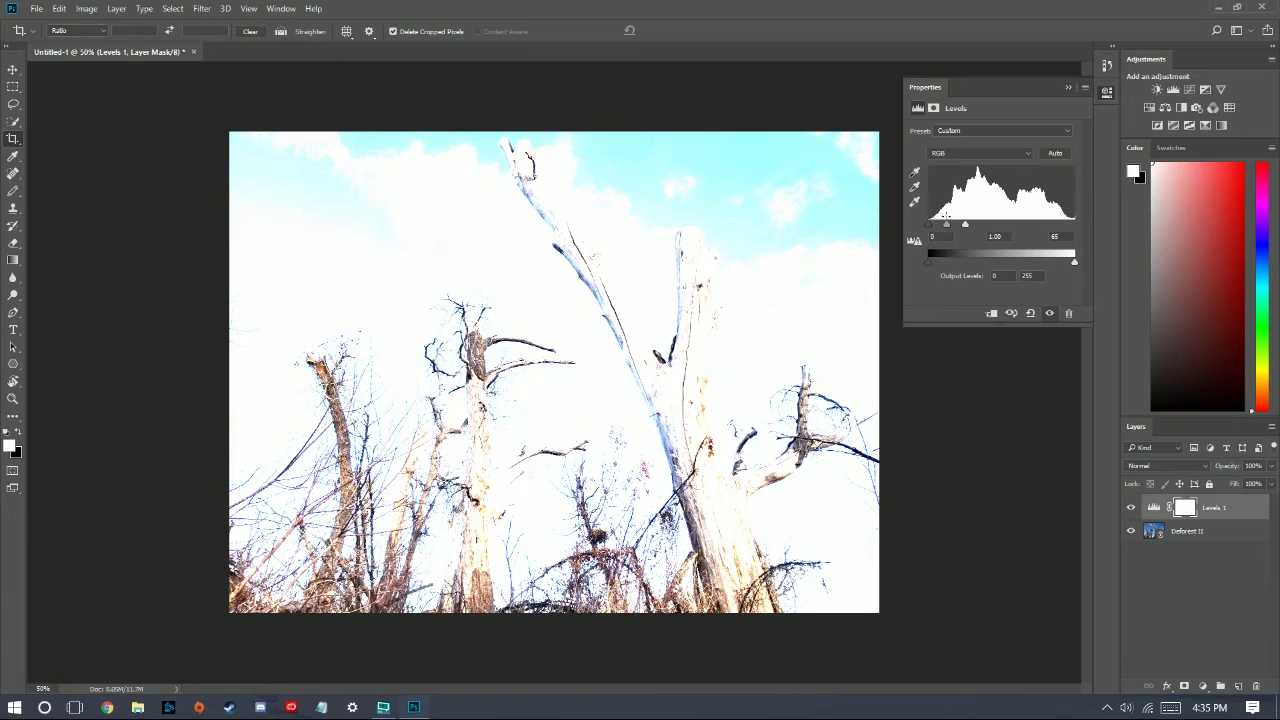
left_click_drag(965, 226, 1066, 228)
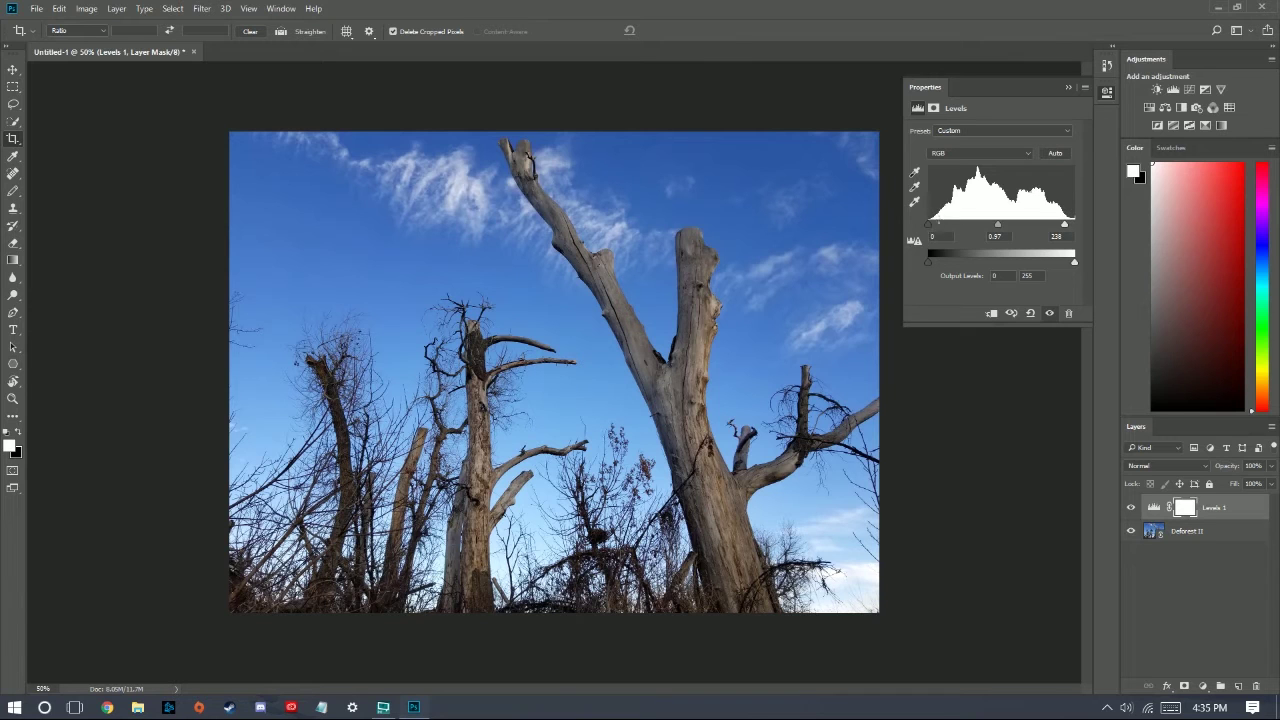
left_click_drag(930, 224, 1006, 230)
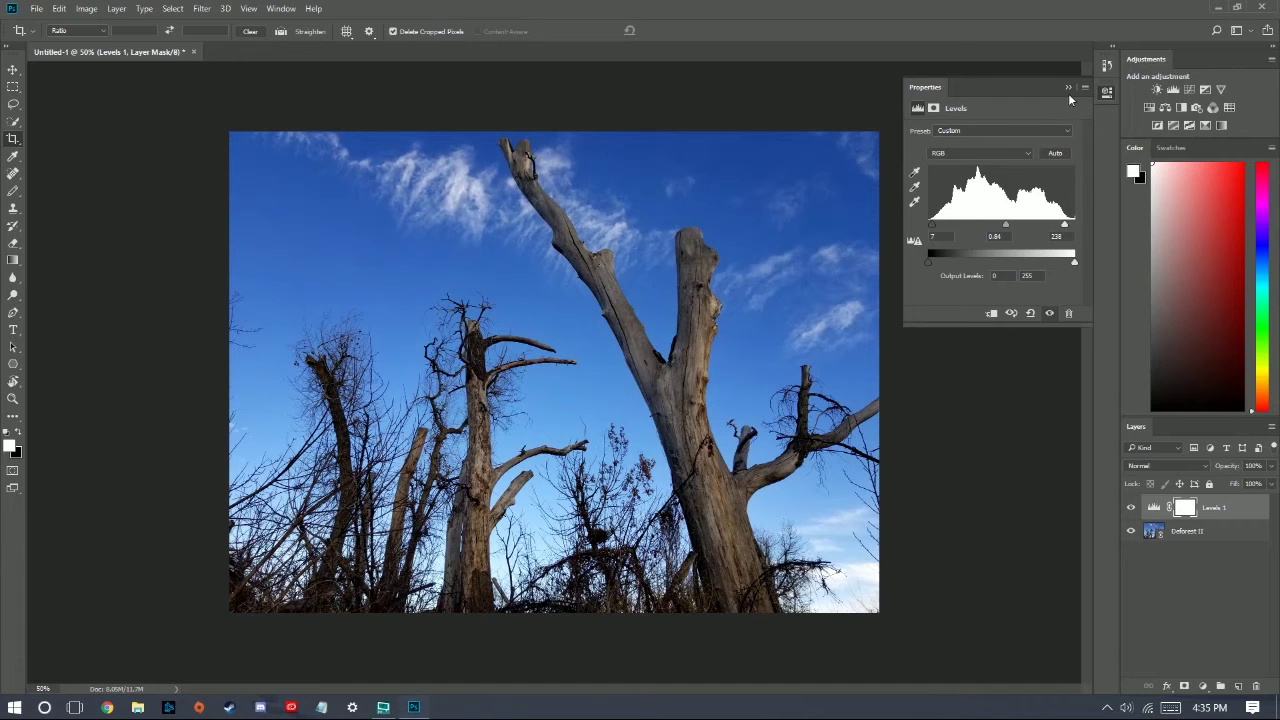
left_click(1068, 88)
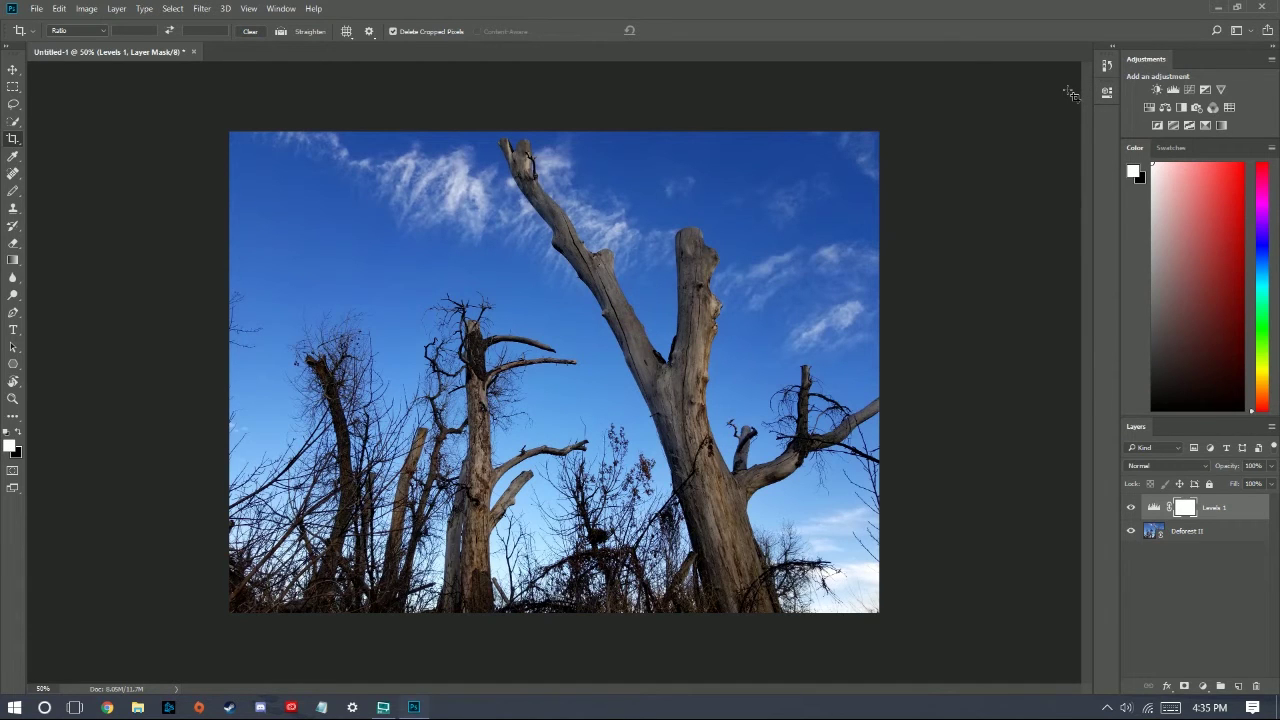
- Delete the Levels adjustment layer together with its mask
left_click(1256, 687)
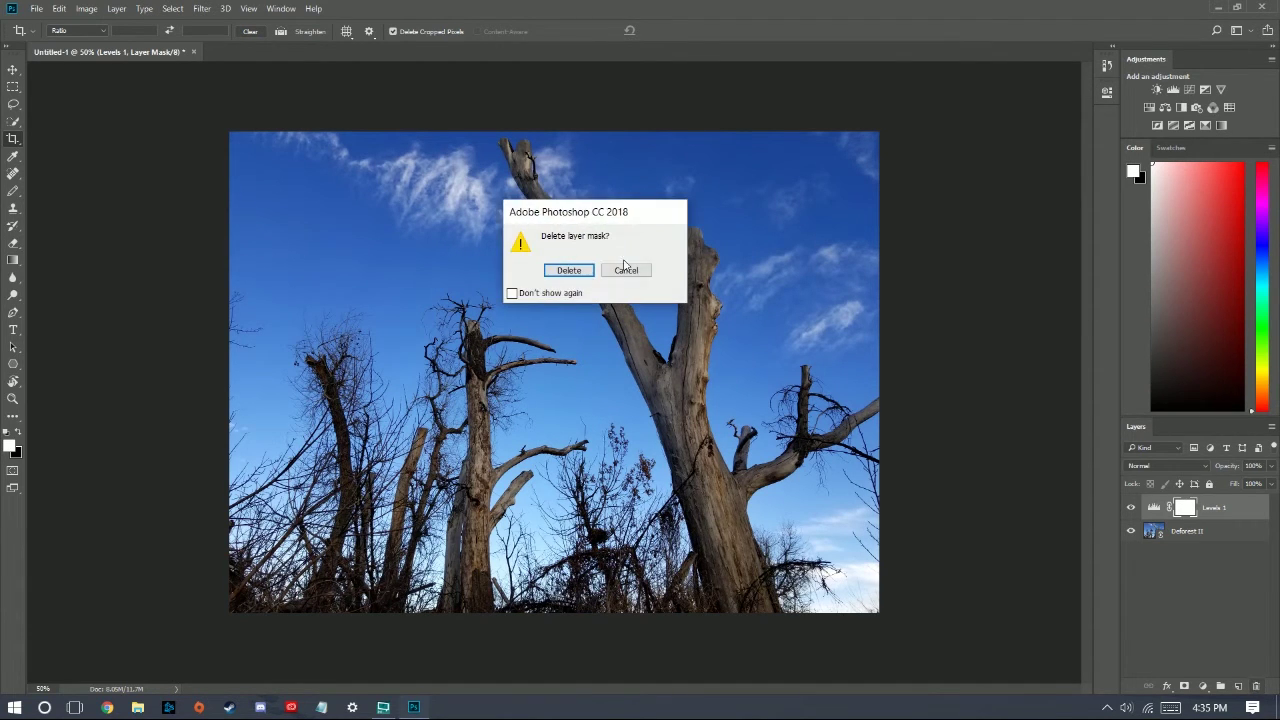
left_click(568, 270)
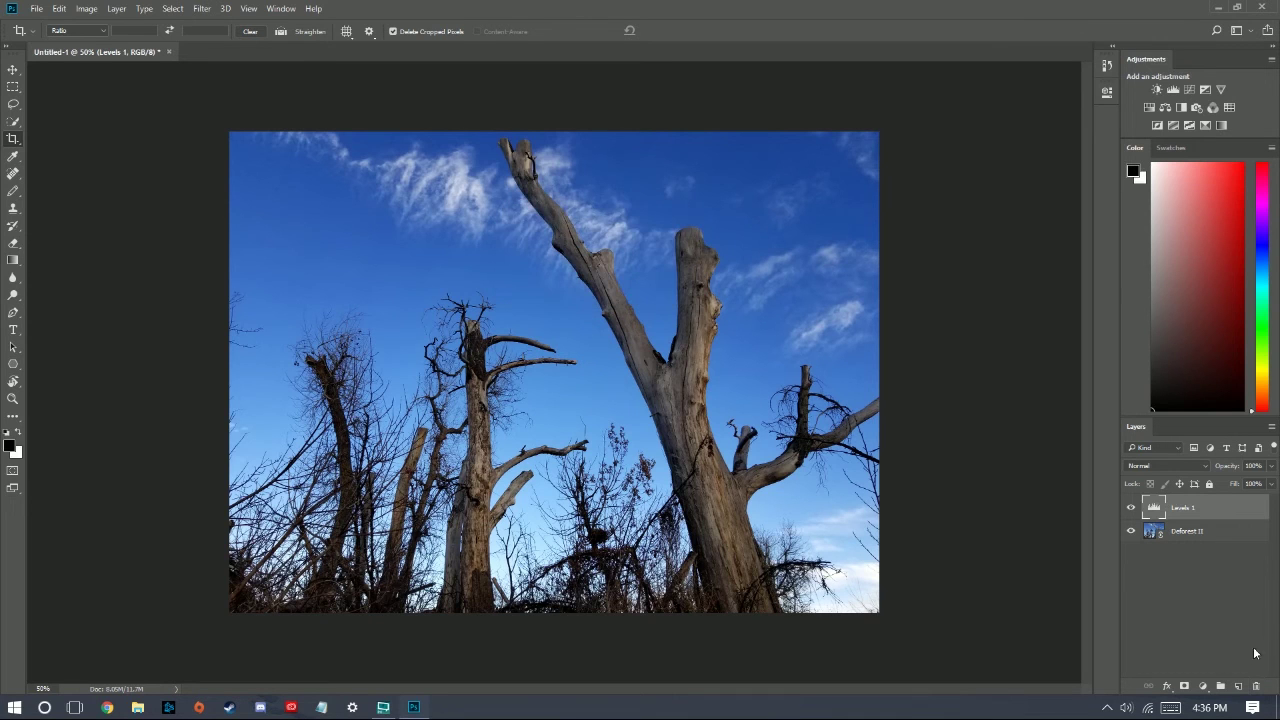
left_click(1256, 687)
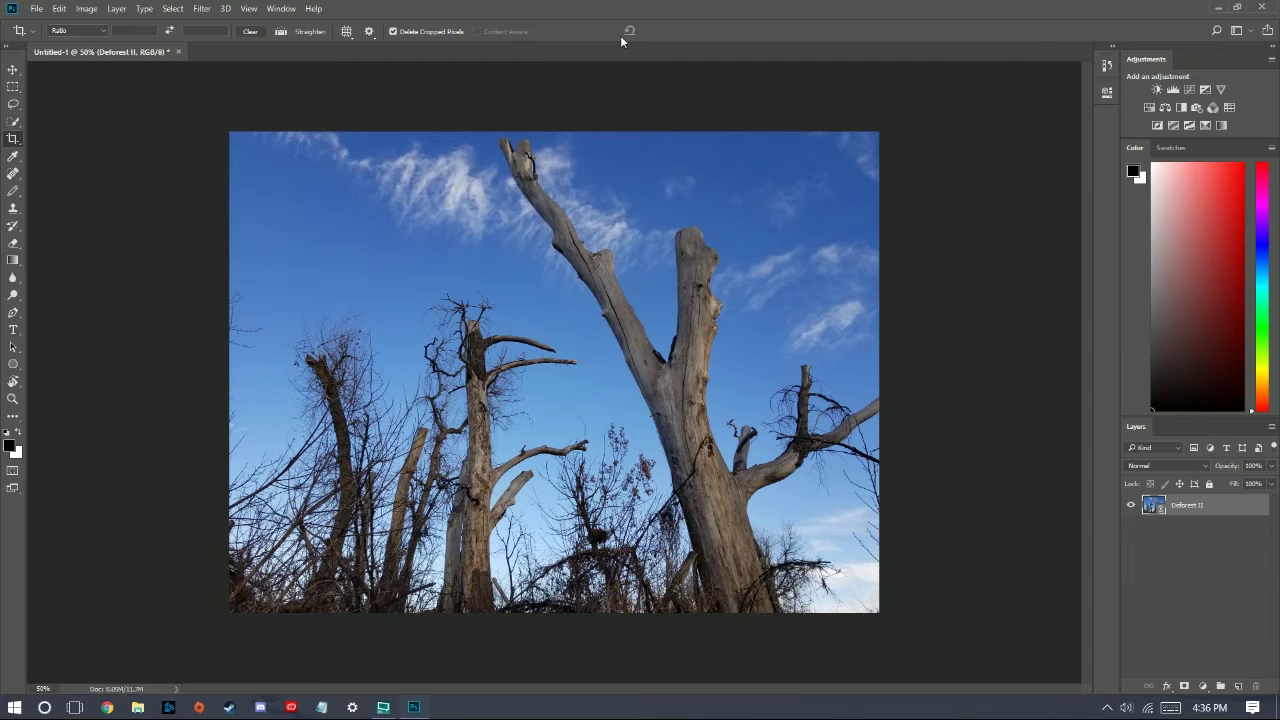
- Open Deforest II.jpg as its own document and close Untitled-1 without saving
left_click_drag(564, 12, 544, 154)
left_click_drag(670, 100, 1170, 95)
double_click(747, 141)
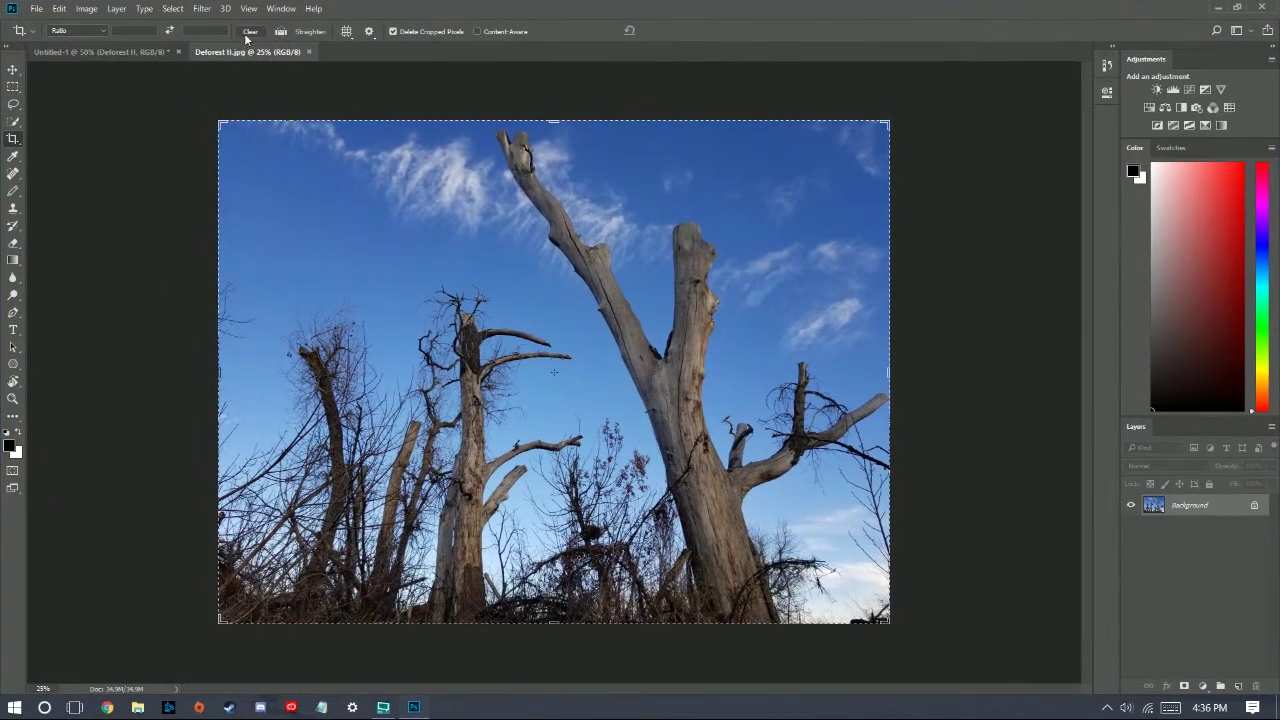
left_click(178, 52)
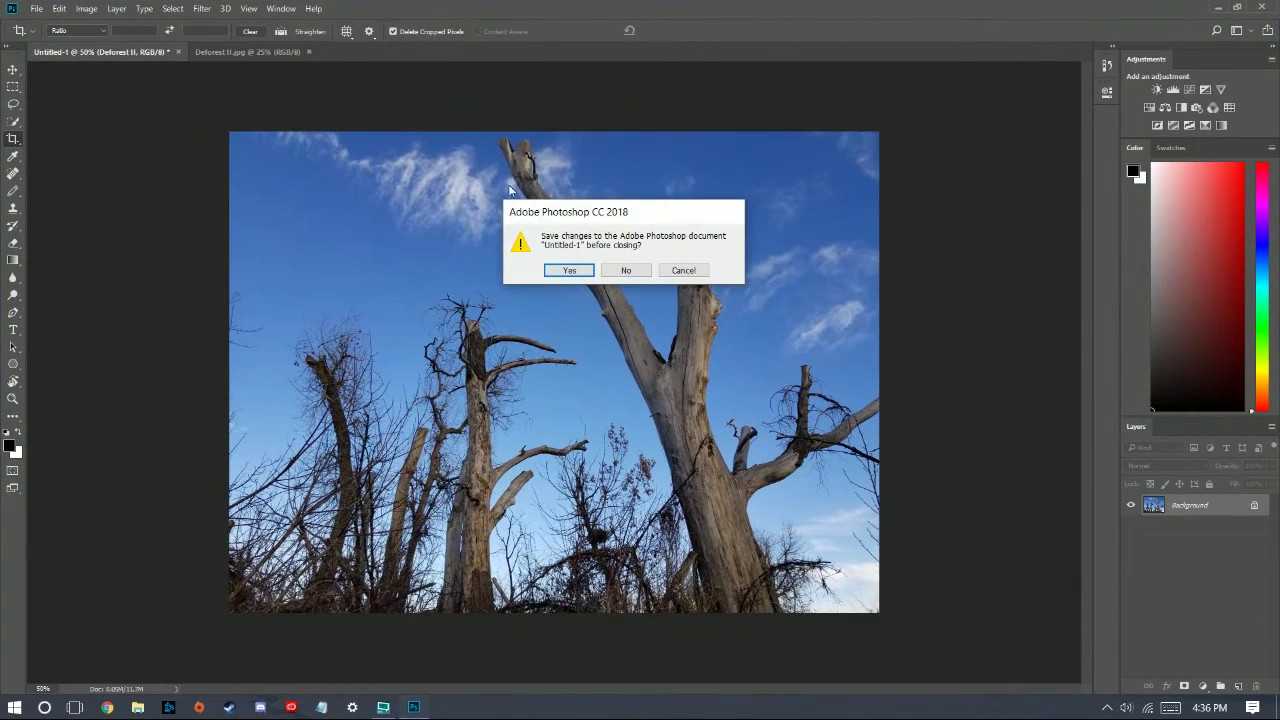
left_click(623, 272)
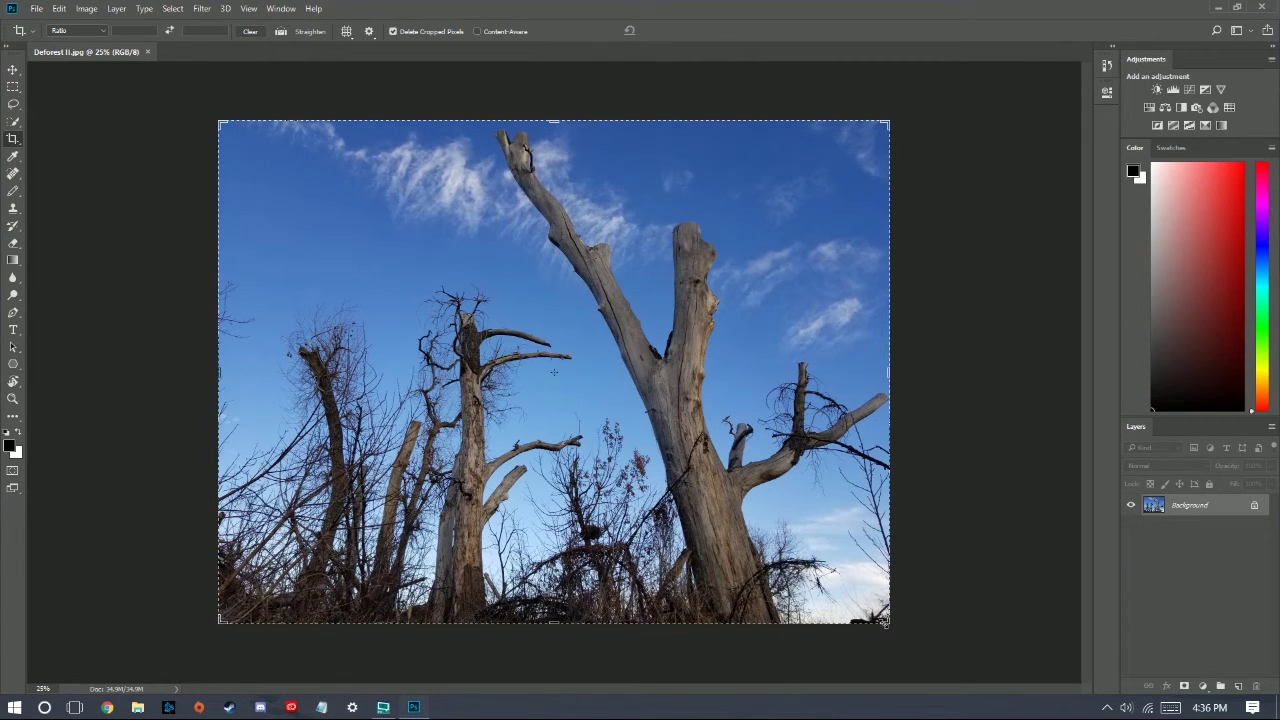
- Start cropping the photo and constrain the crop box to a 16 to 8 ratio
left_click_drag(889, 622, 890, 616)
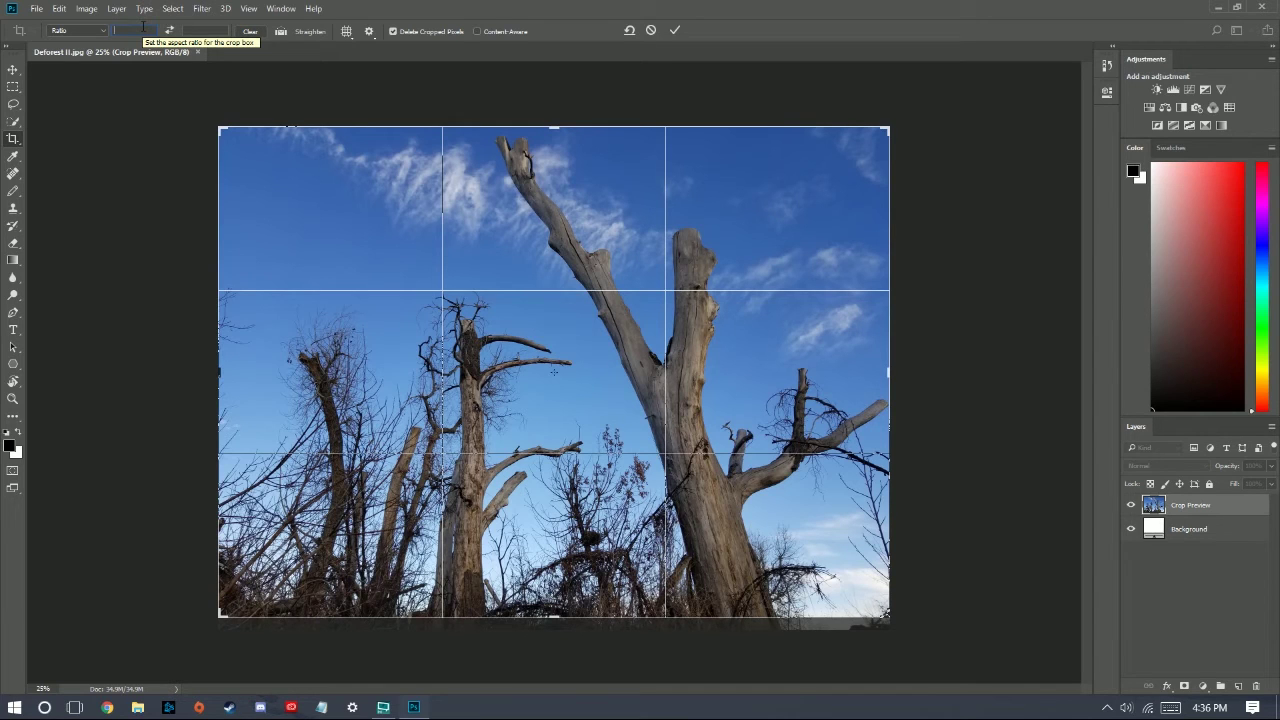
type("16")
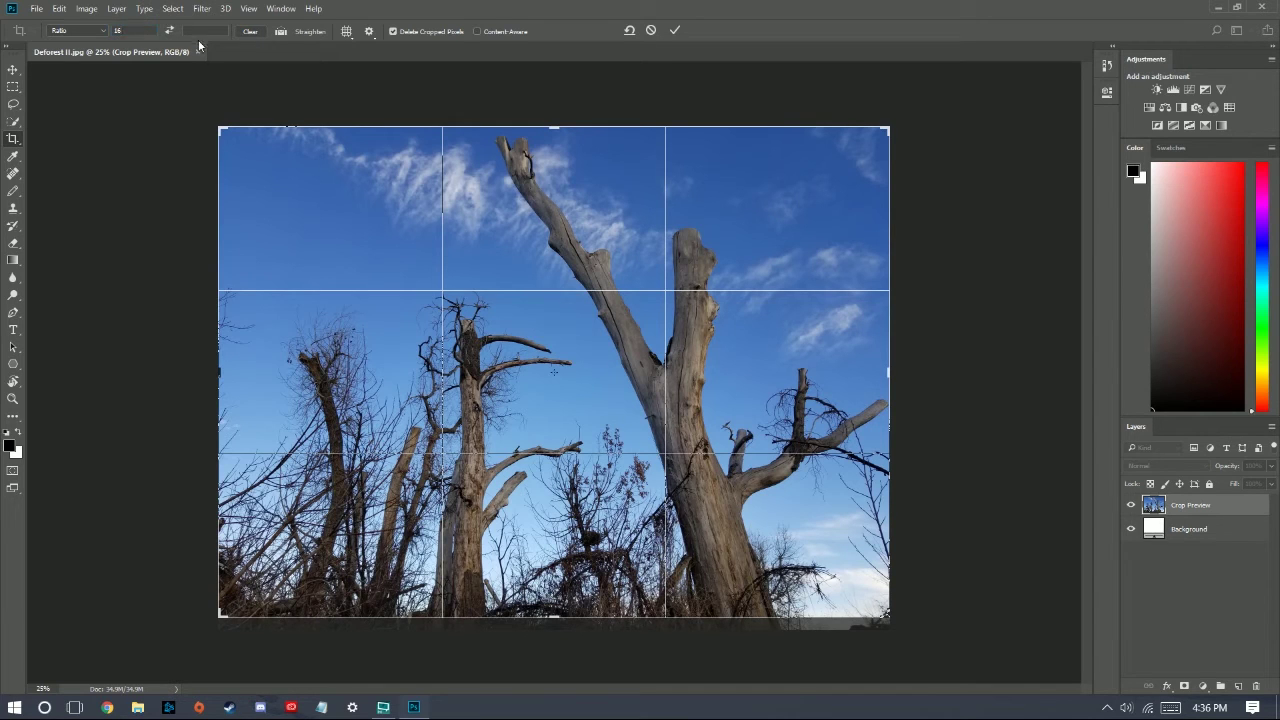
type("8")
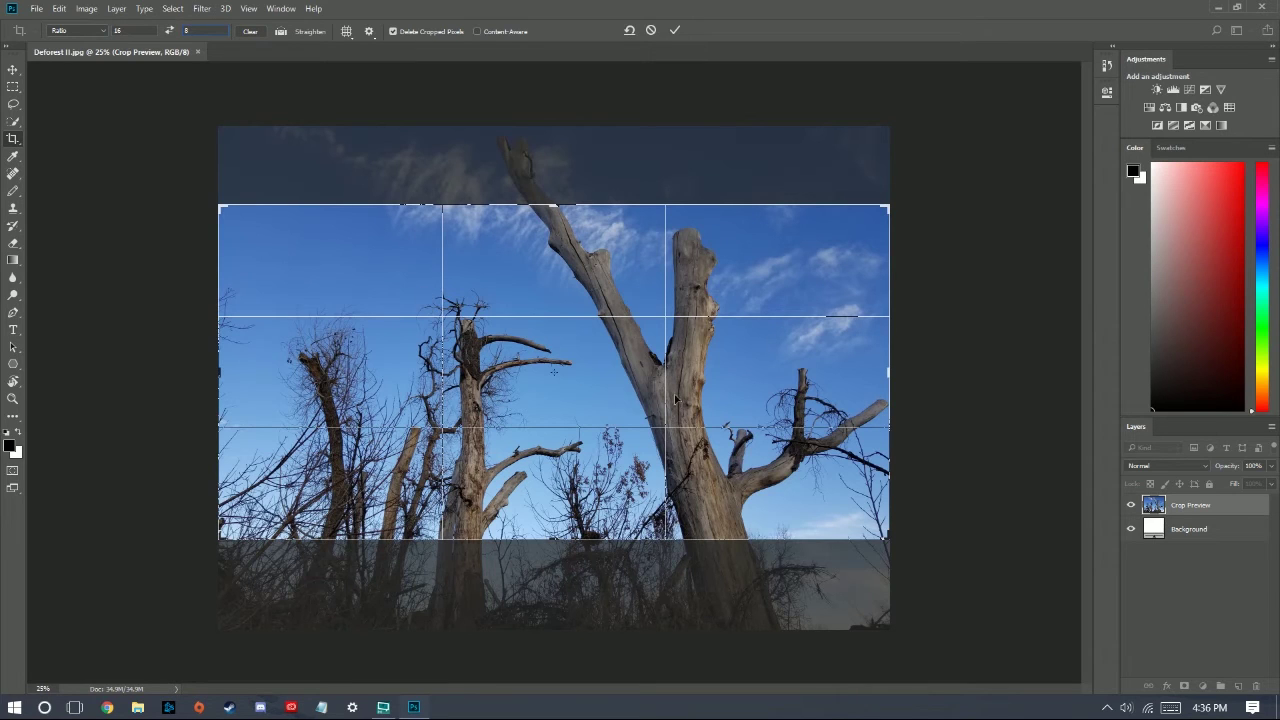
- Try the W x H x Resolution crop mode, and switch the crop back to Ratio
left_click(90, 31)
left_click(100, 50)
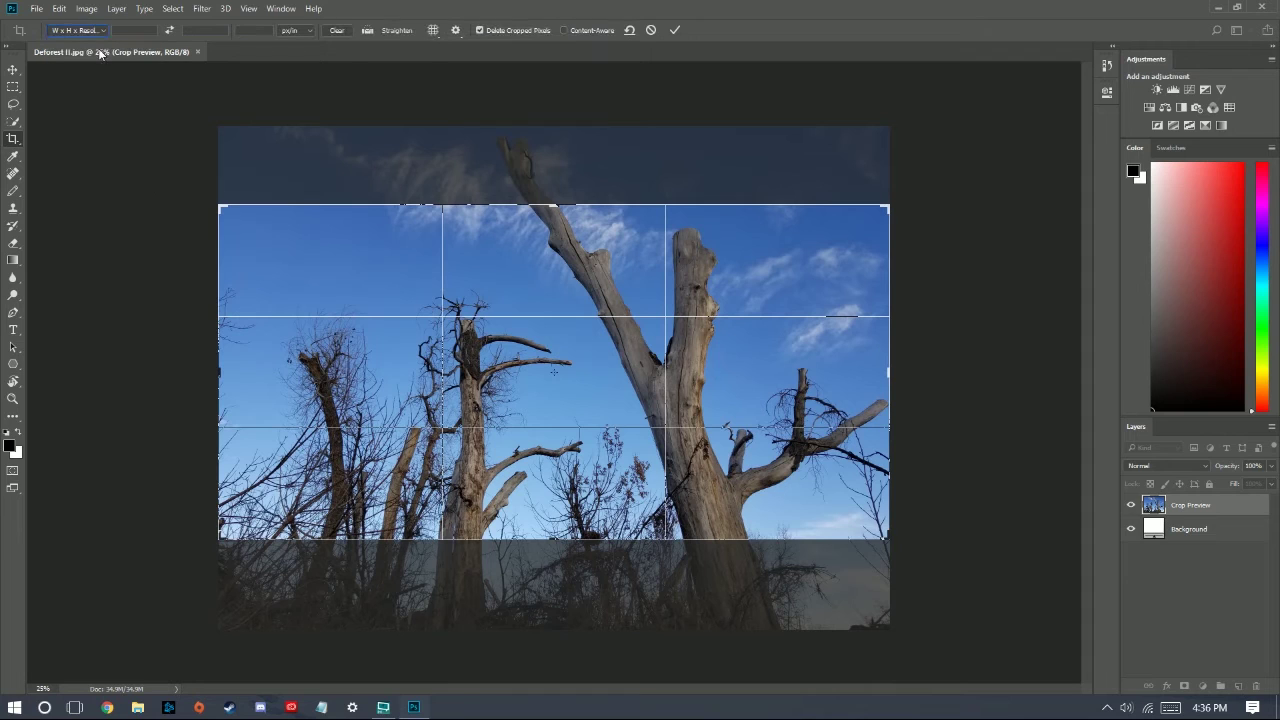
left_click(288, 33)
left_click(290, 35)
left_click(74, 31)
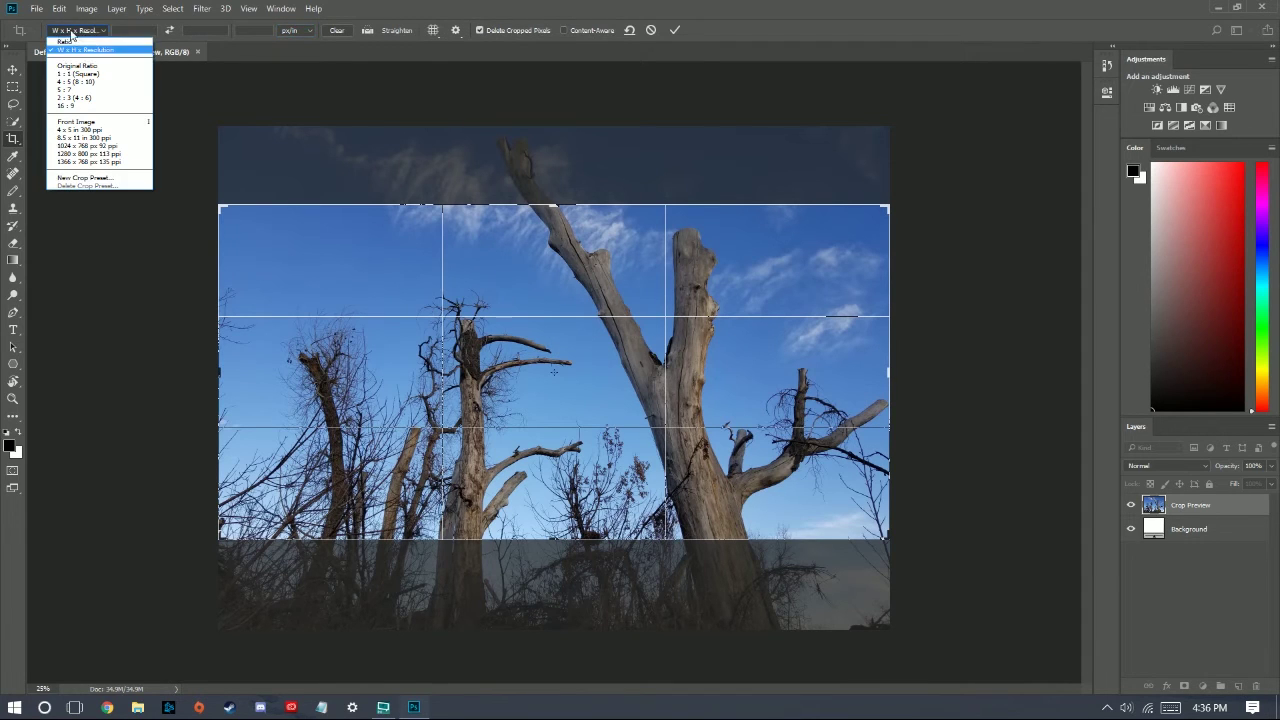
left_click(91, 42)
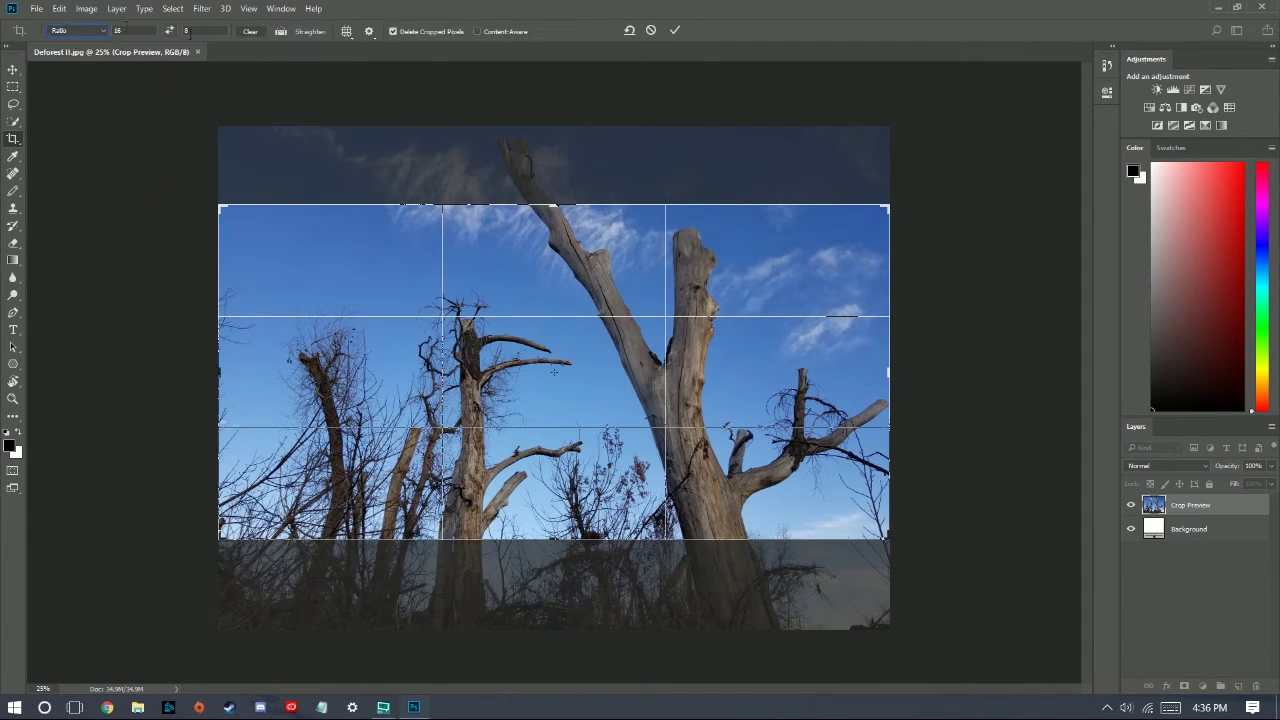
- Try enlarging and shrinking the 16:8 crop box by its corner to test the fixed proportions
left_click_drag(112, 31, 163, 32)
left_click_drag(889, 538, 856, 608)
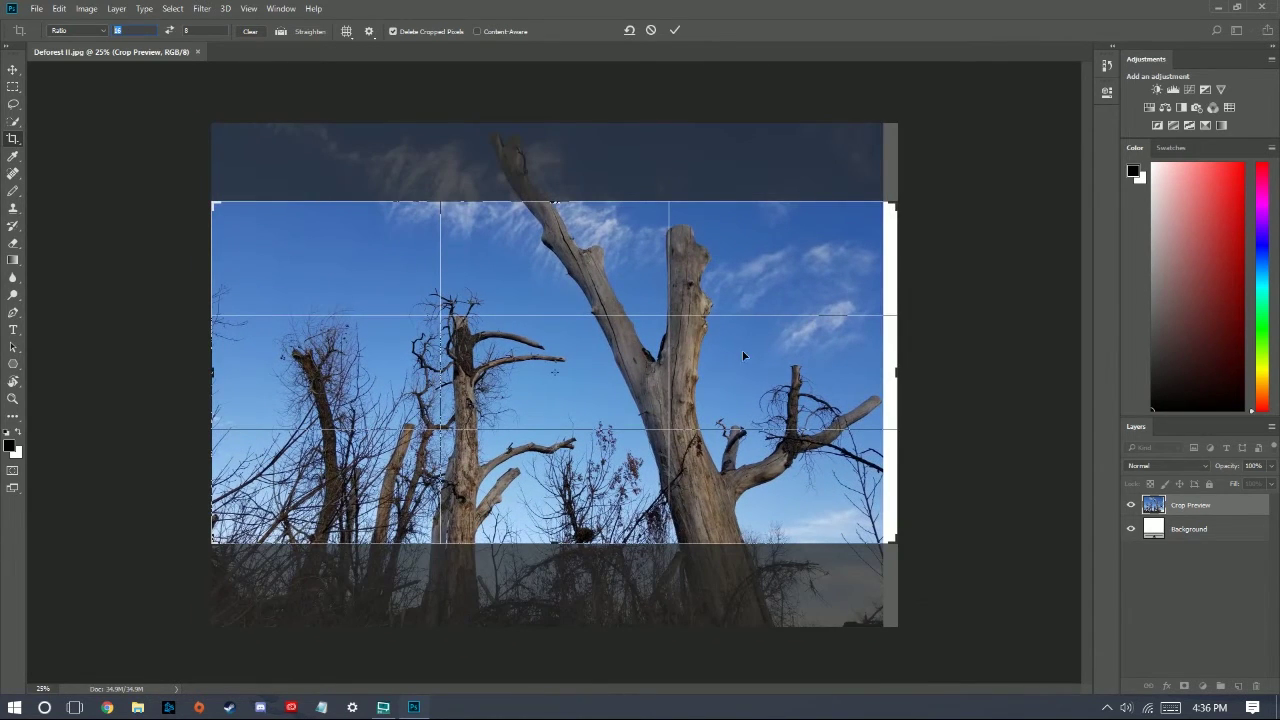
left_click_drag(890, 543, 790, 492)
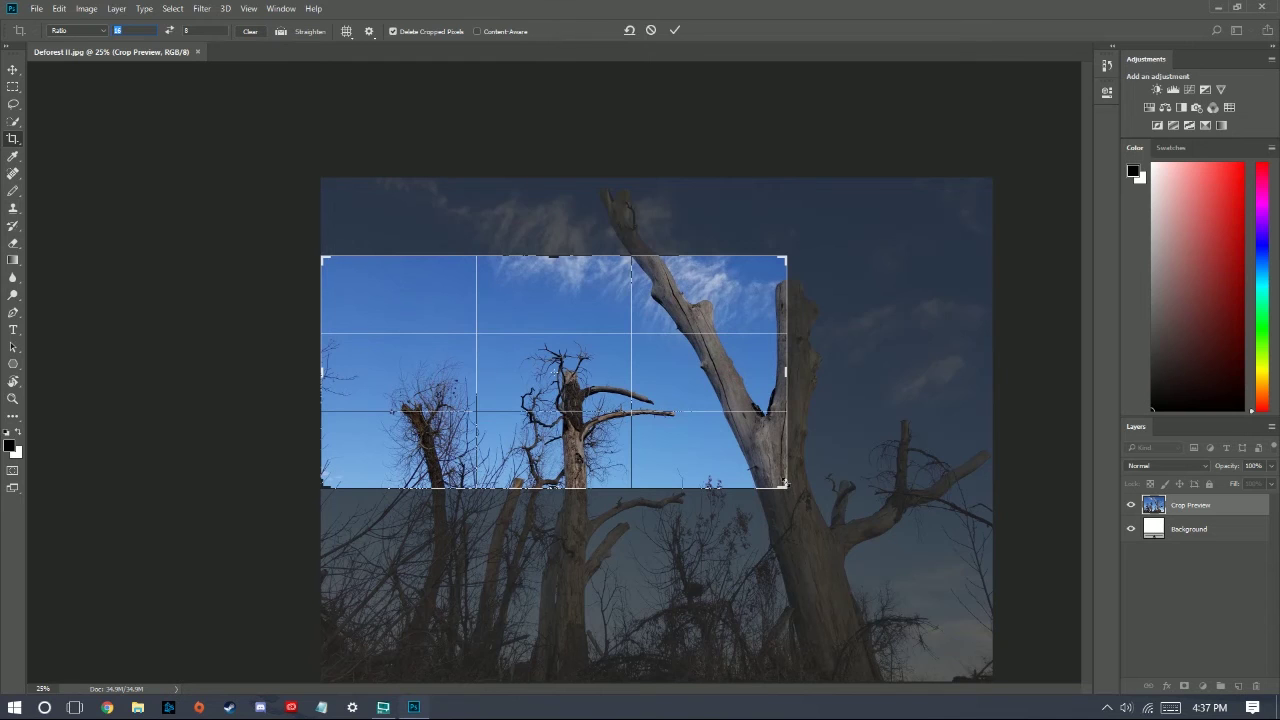
left_click_drag(786, 486, 843, 516)
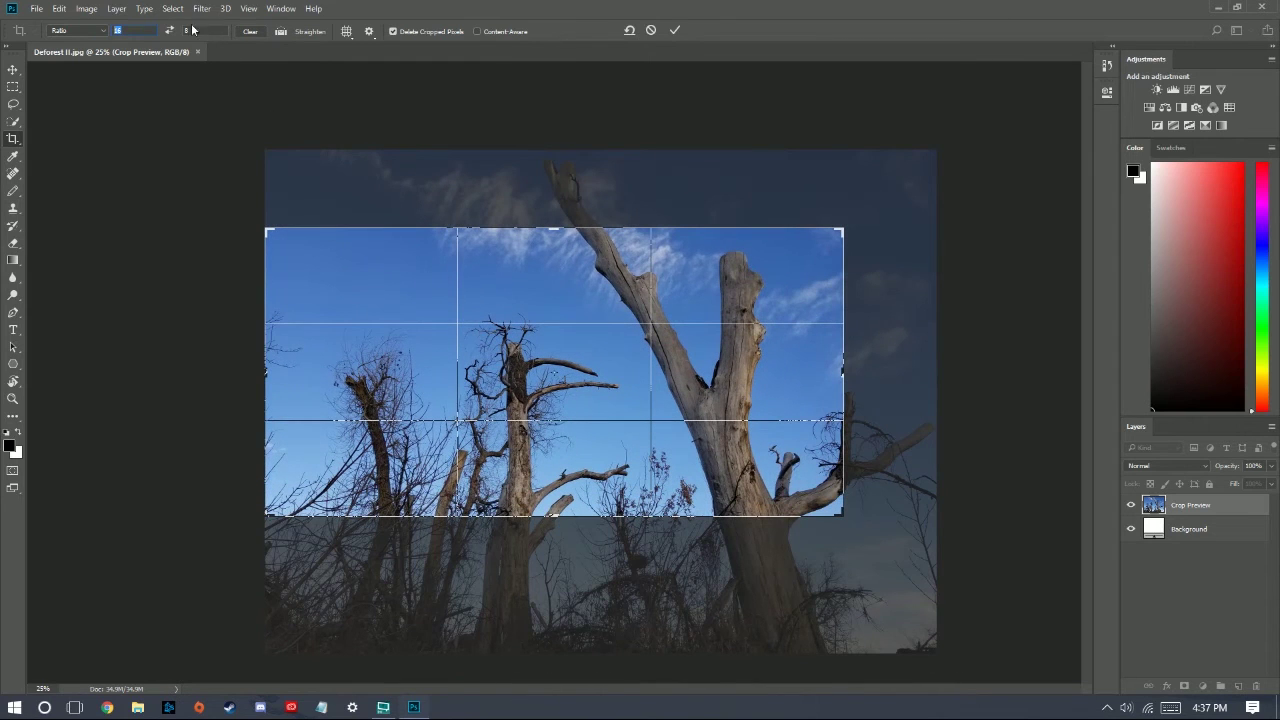
- Clear the crop ratio, extend the crop box to the photo's full width minus a thin bottom strip, and apply the crop
left_click(251, 31)
left_click_drag(266, 229, 259, 189)
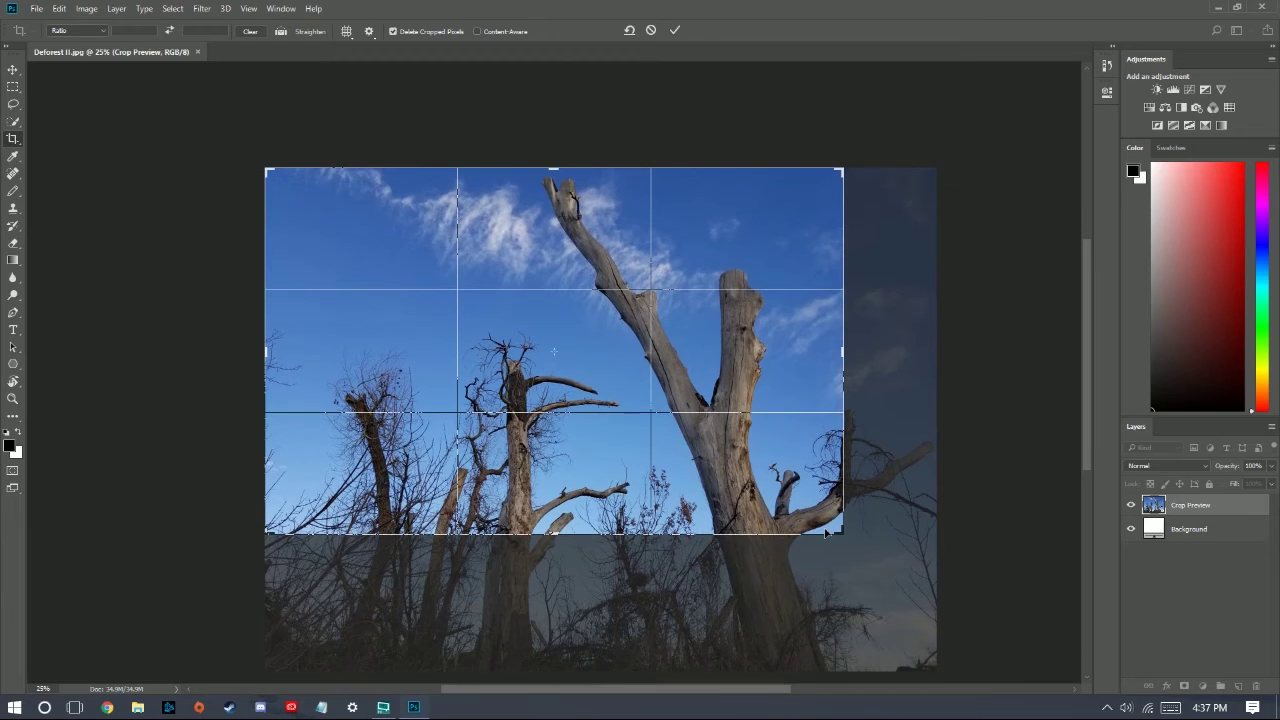
left_click_drag(840, 537, 887, 600)
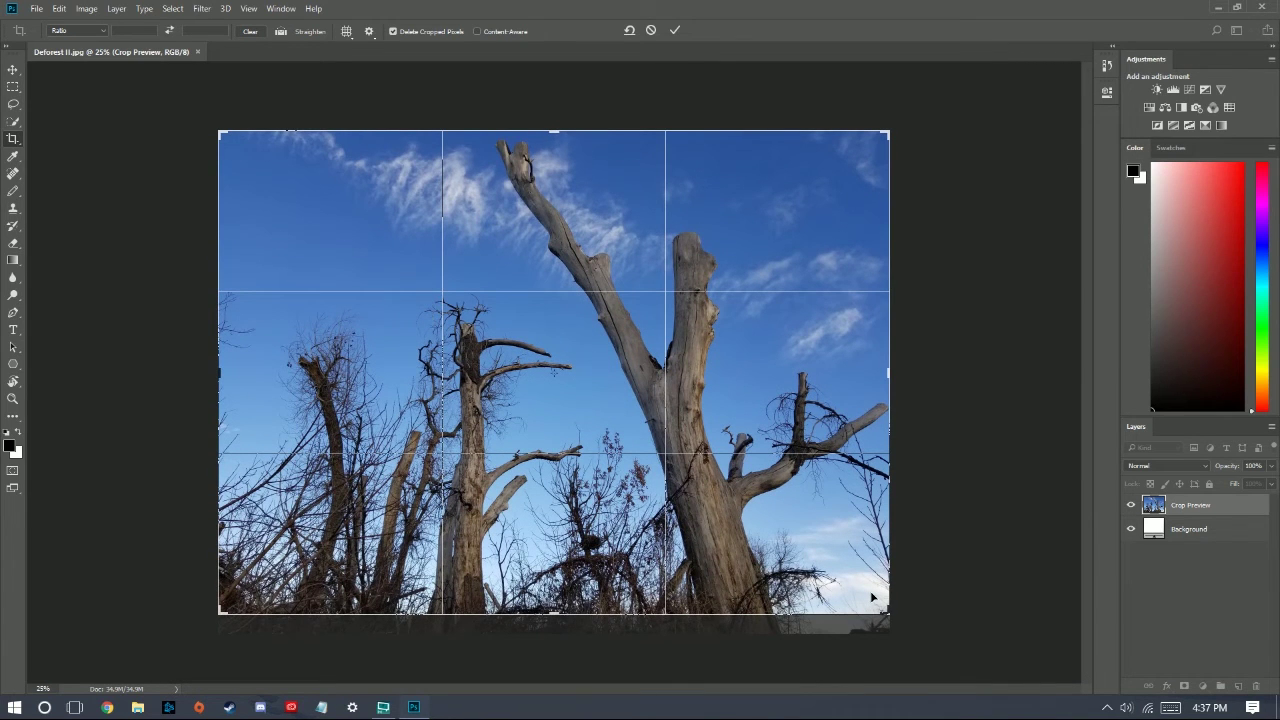
key("Return")
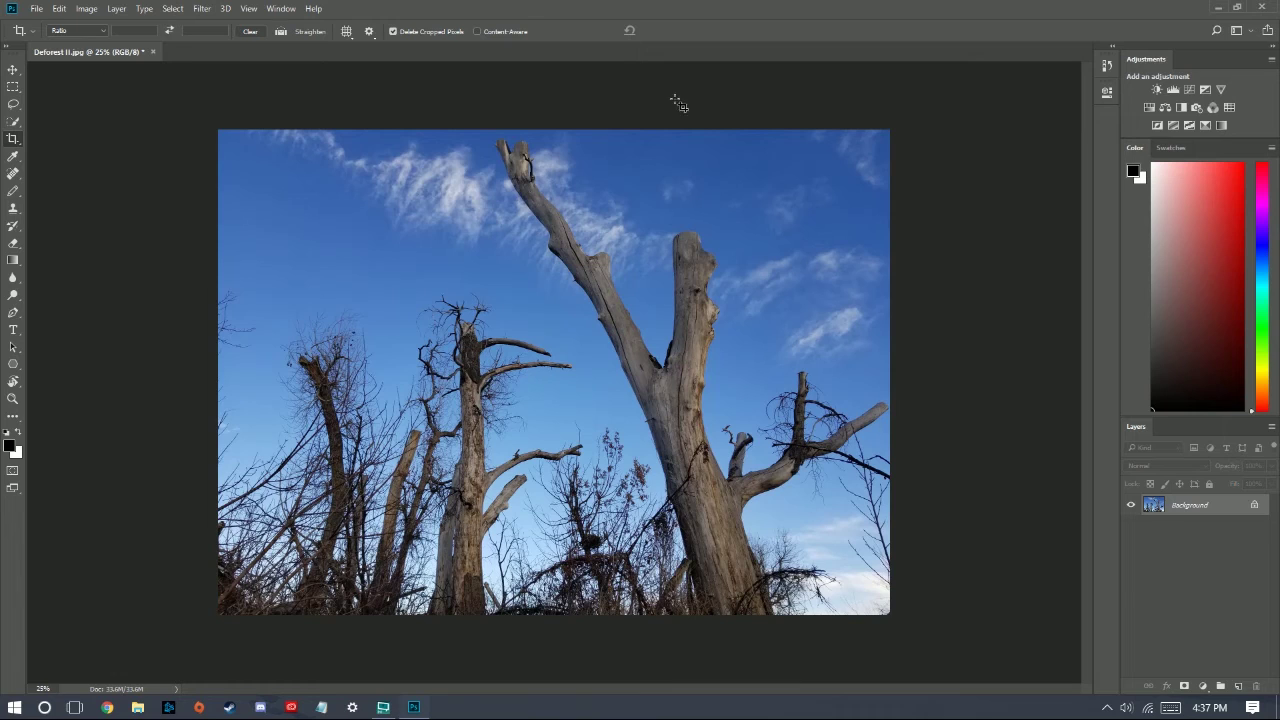
- Add a Brightness/Contrast adjustment layer above the photo with brightness 20 and contrast 20
left_click(1157, 90)
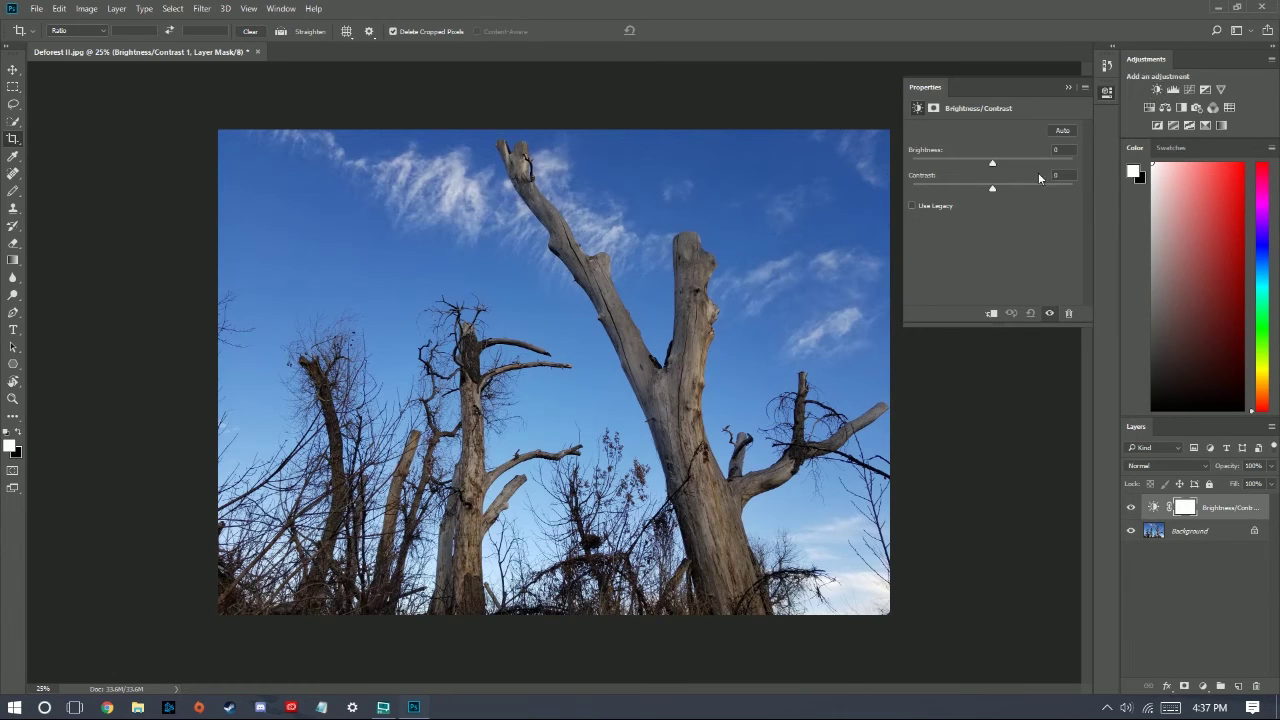
left_click_drag(996, 163, 1003, 163)
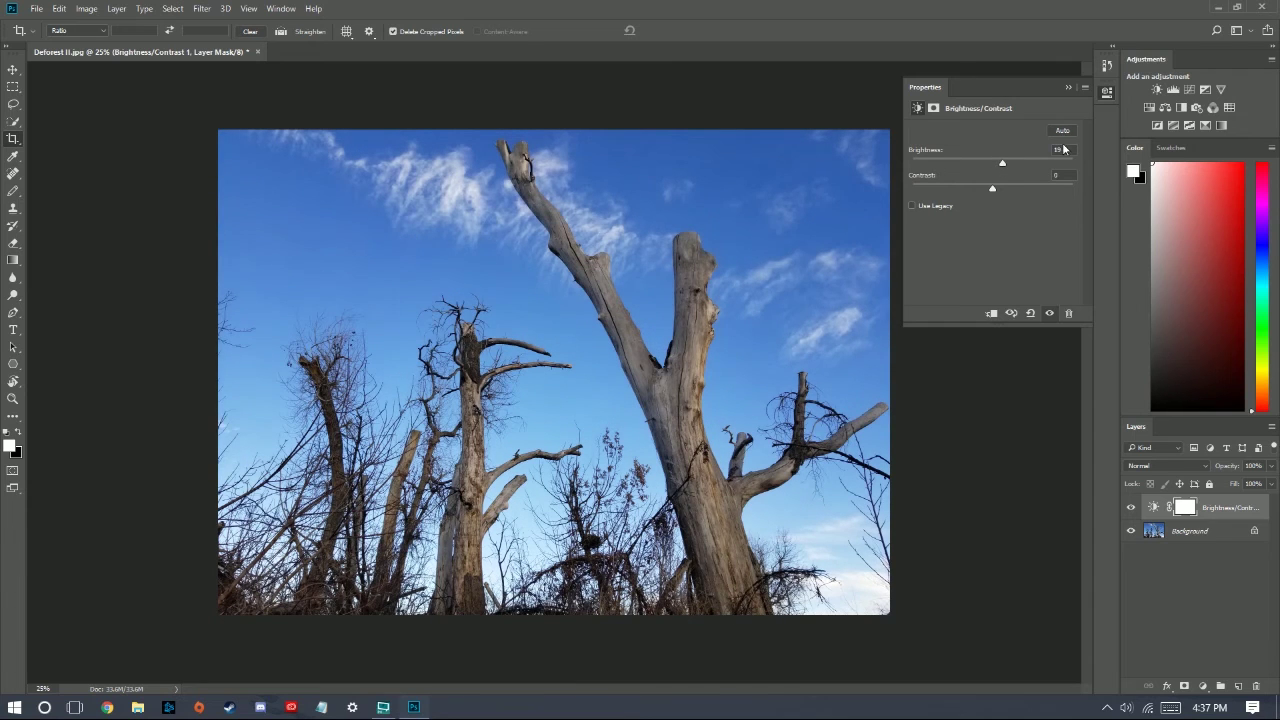
type("2020")
left_click(1068, 87)
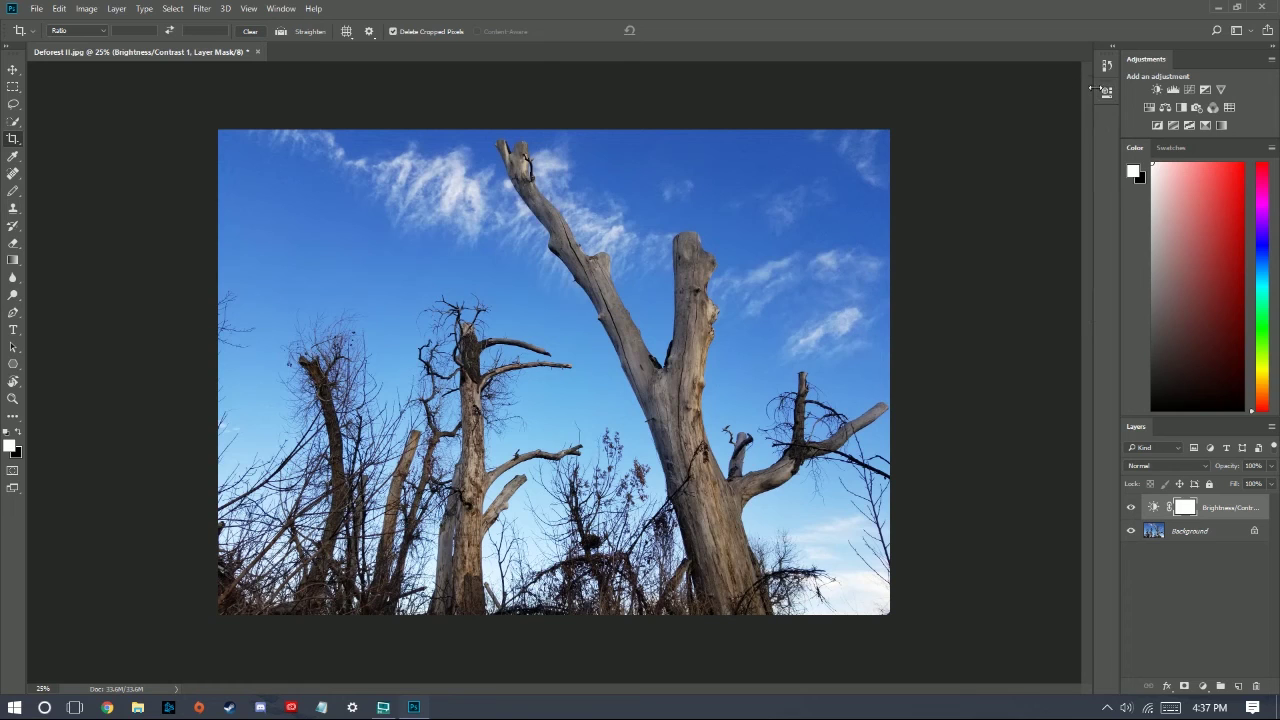
- Add a Levels adjustment layer, raise the black input level to 9, and slightly lower the white point and shift the midtones brighter
left_click(1173, 90)
left_click_drag(930, 224, 936, 224)
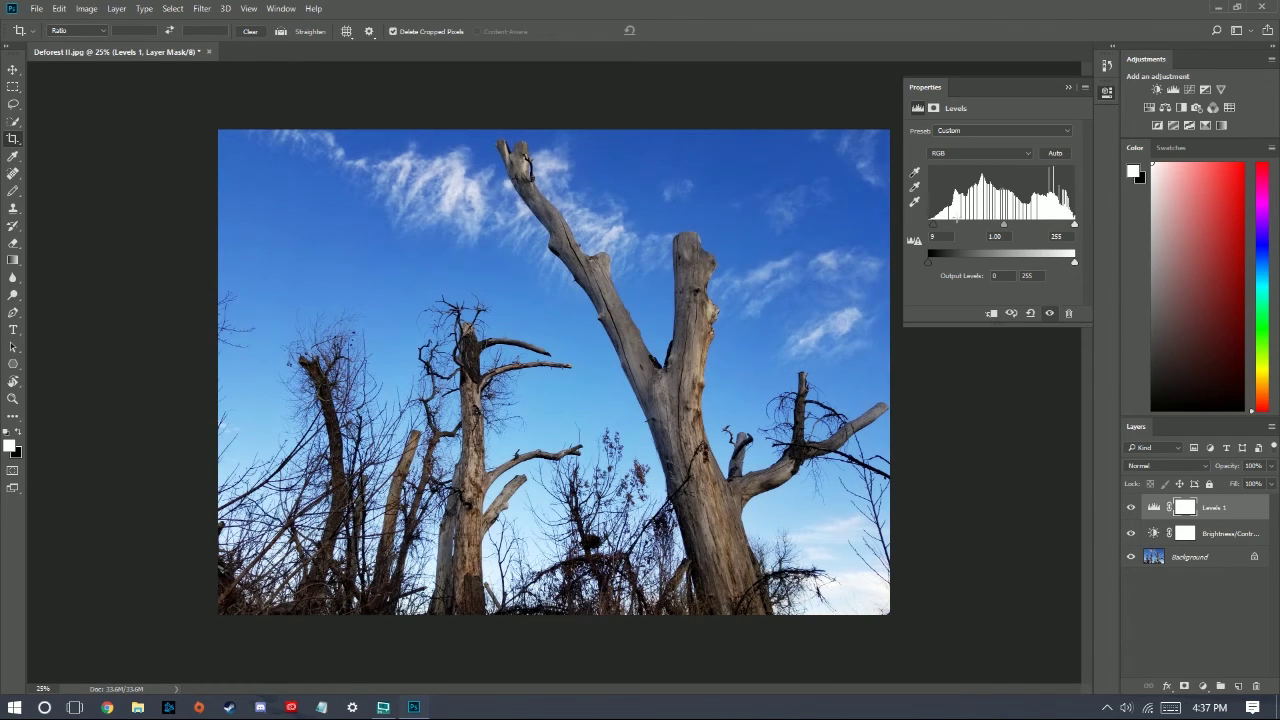
left_click_drag(1075, 224, 1073, 226)
left_click_drag(1005, 227, 1003, 227)
- Add a Hue/Saturation adjustment layer with saturation +10 and lightness +5
left_click(1149, 107)
left_click_drag(993, 205, 1010, 205)
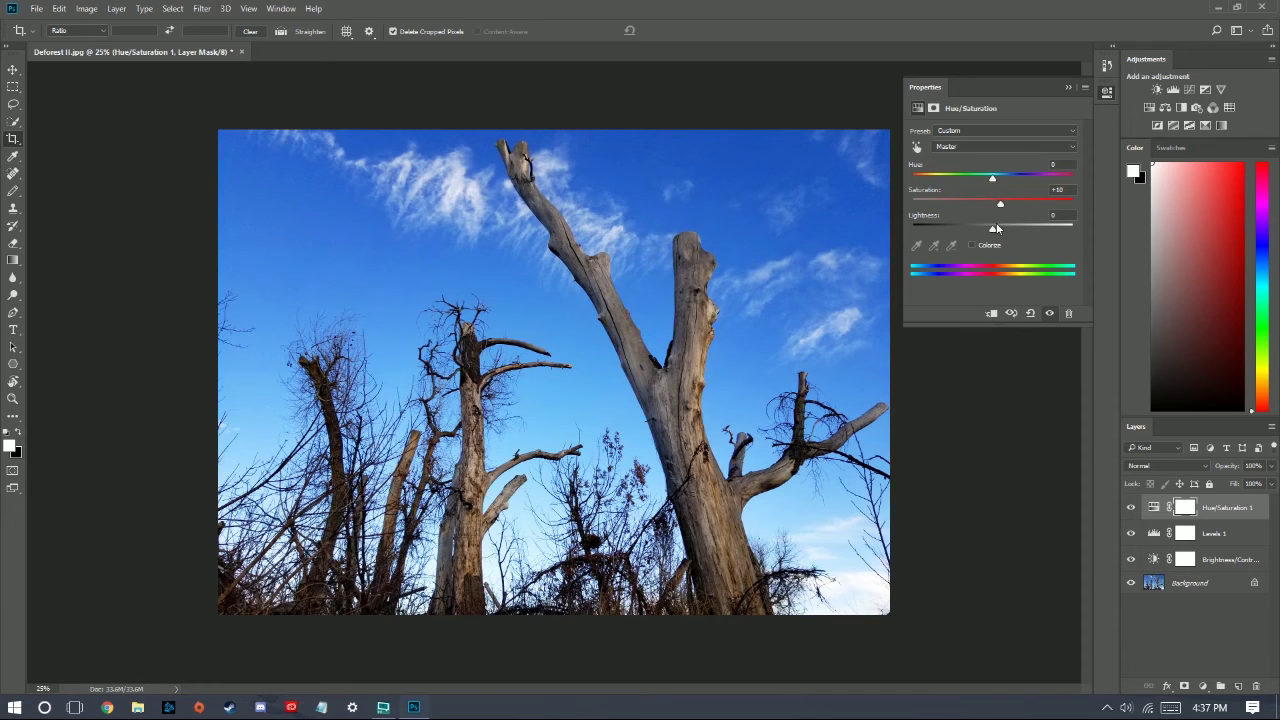
left_click_drag(993, 229, 1000, 229)
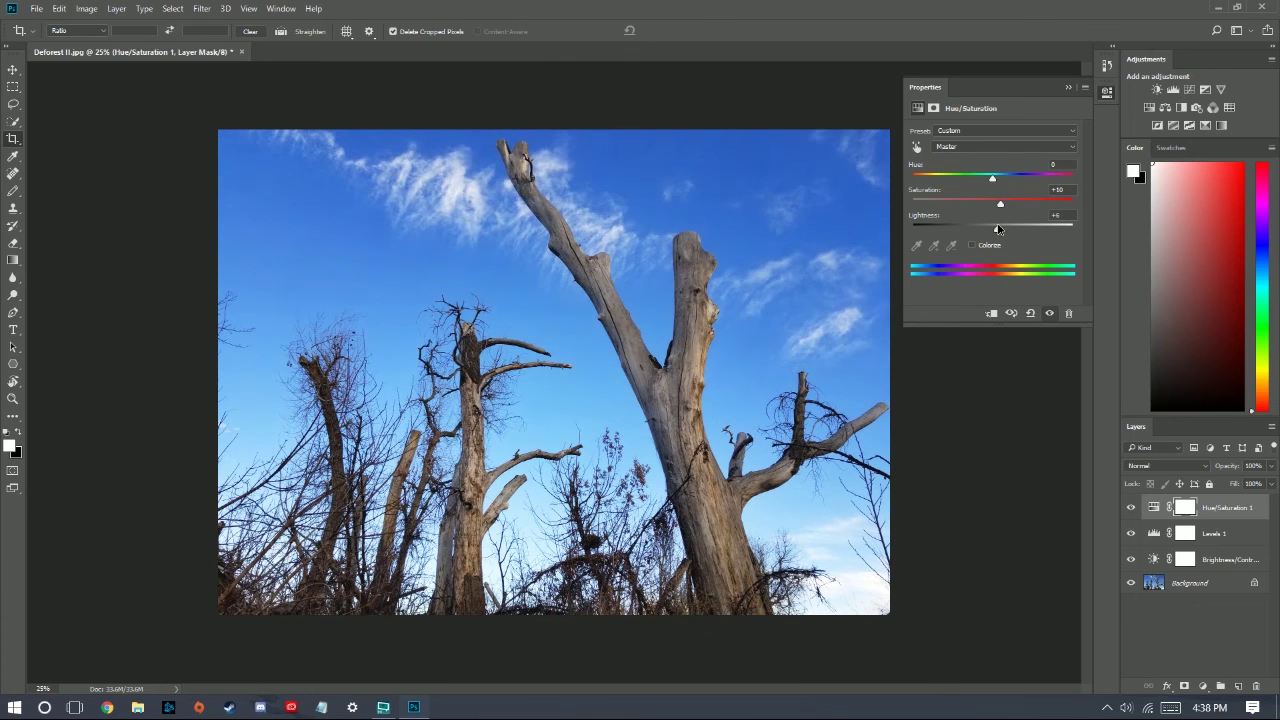
left_click(1071, 213)
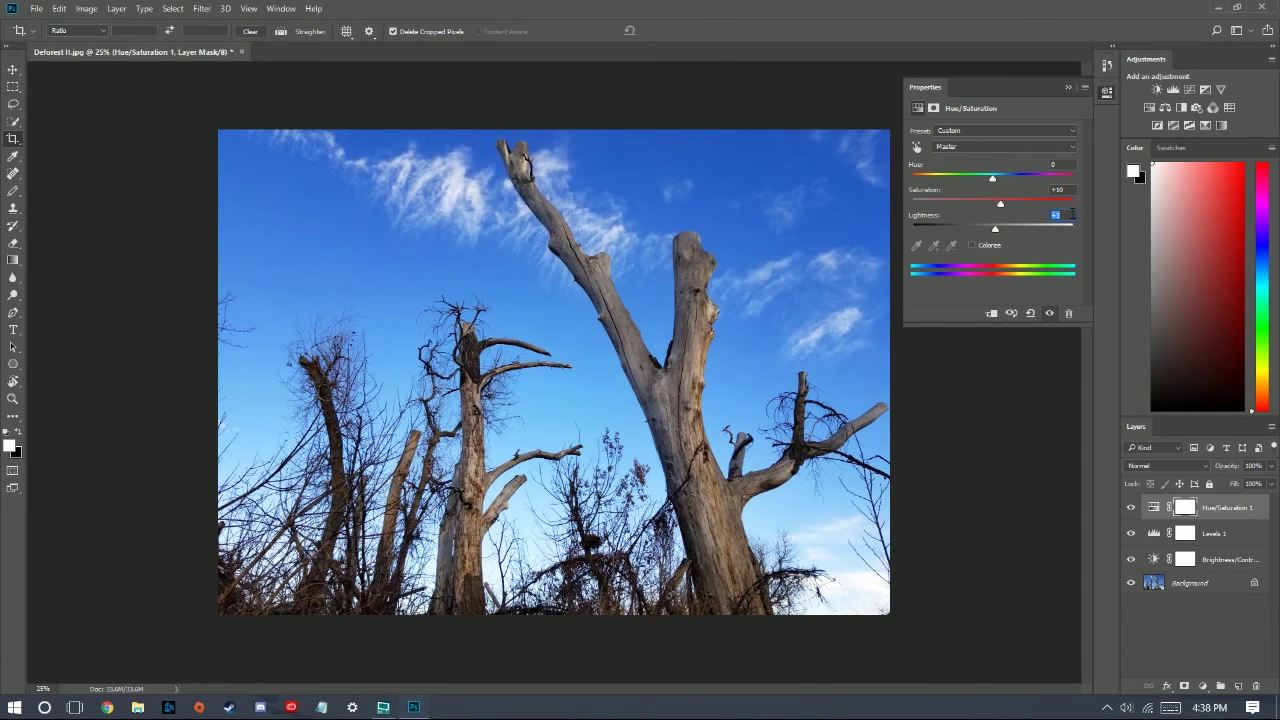
type("5")
left_click(1069, 88)
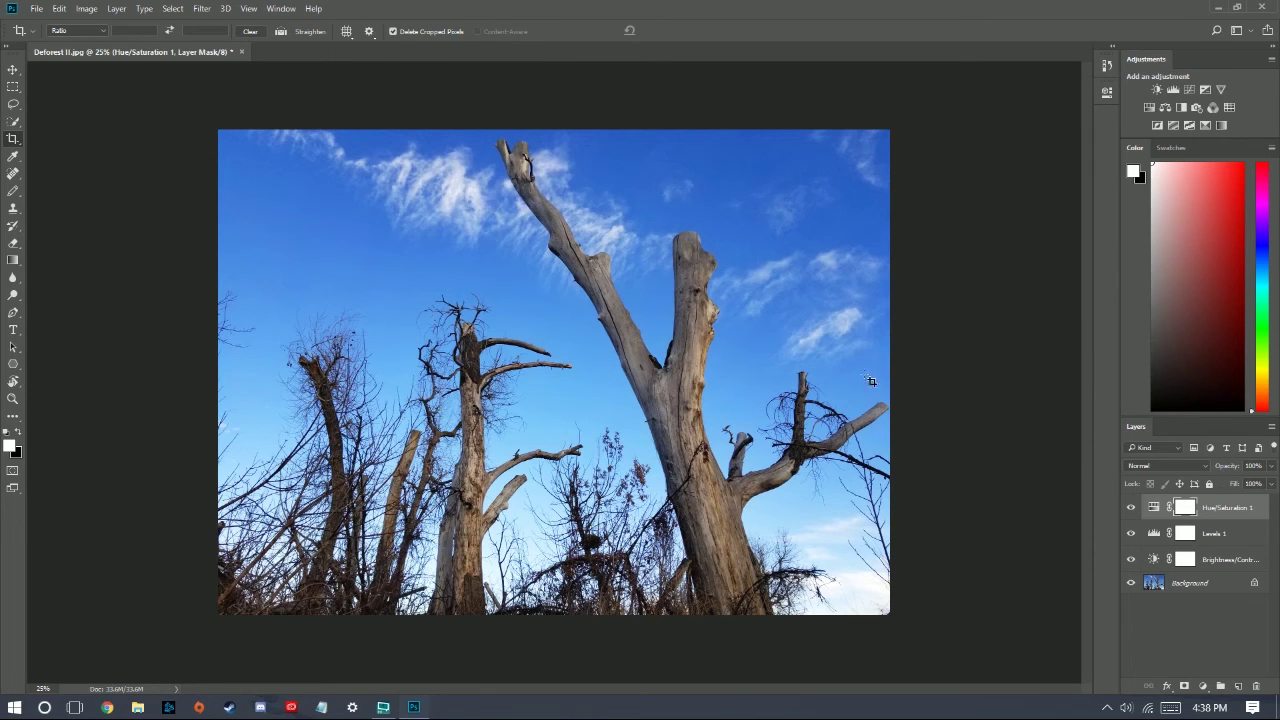
- Hide all three adjustment layers and show them again to compare the original photo with the edited one
left_click(1131, 508)
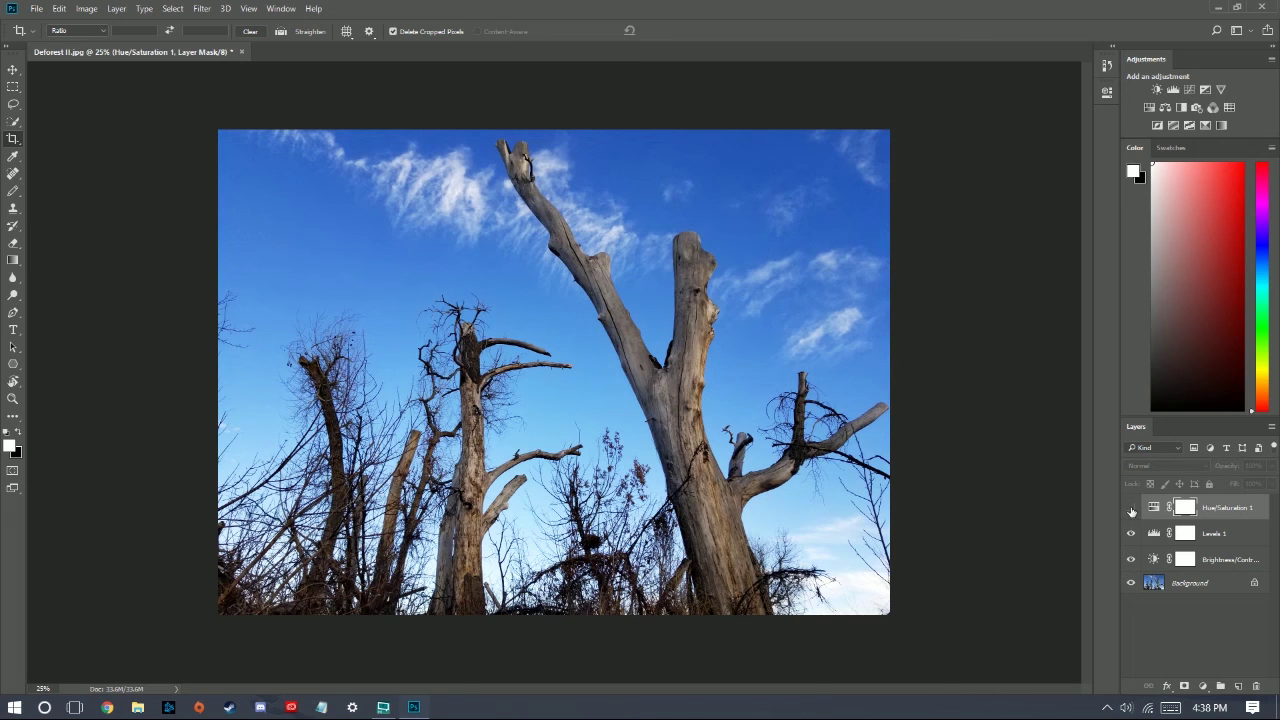
left_click(1131, 535)
left_click(1131, 561)
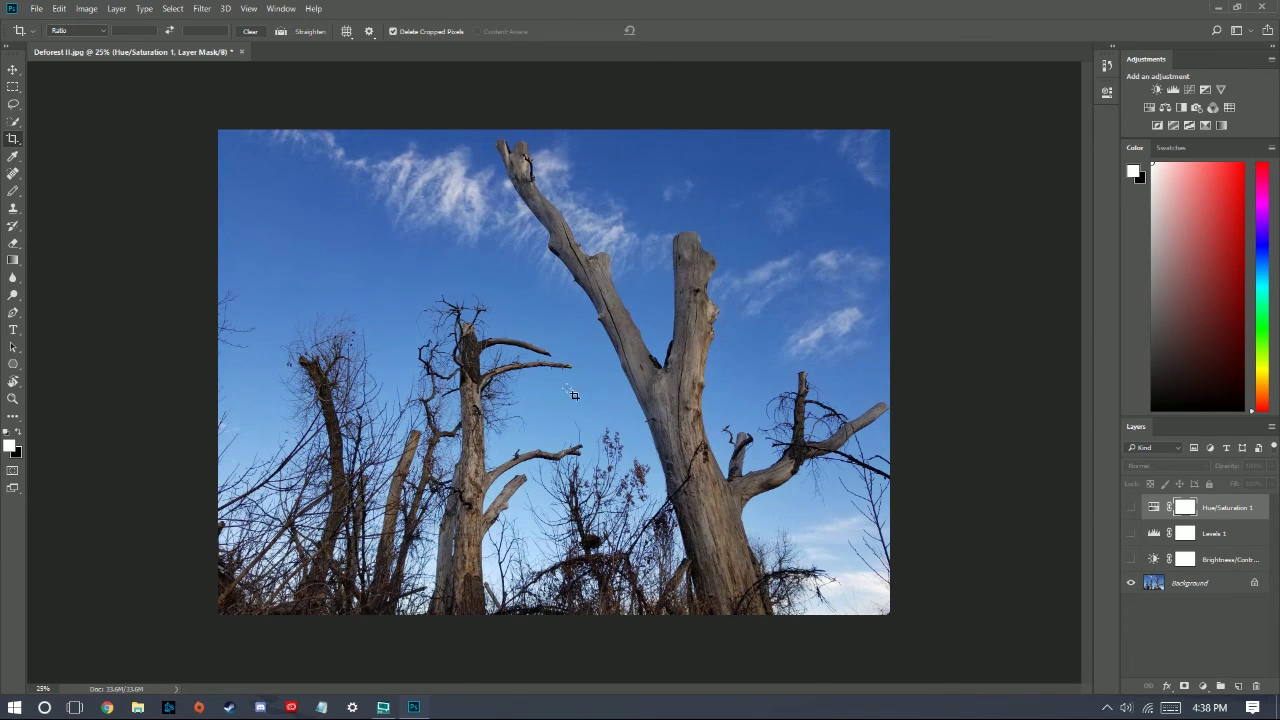
left_click(1131, 560)
left_click(1131, 535)
left_click(1131, 508)
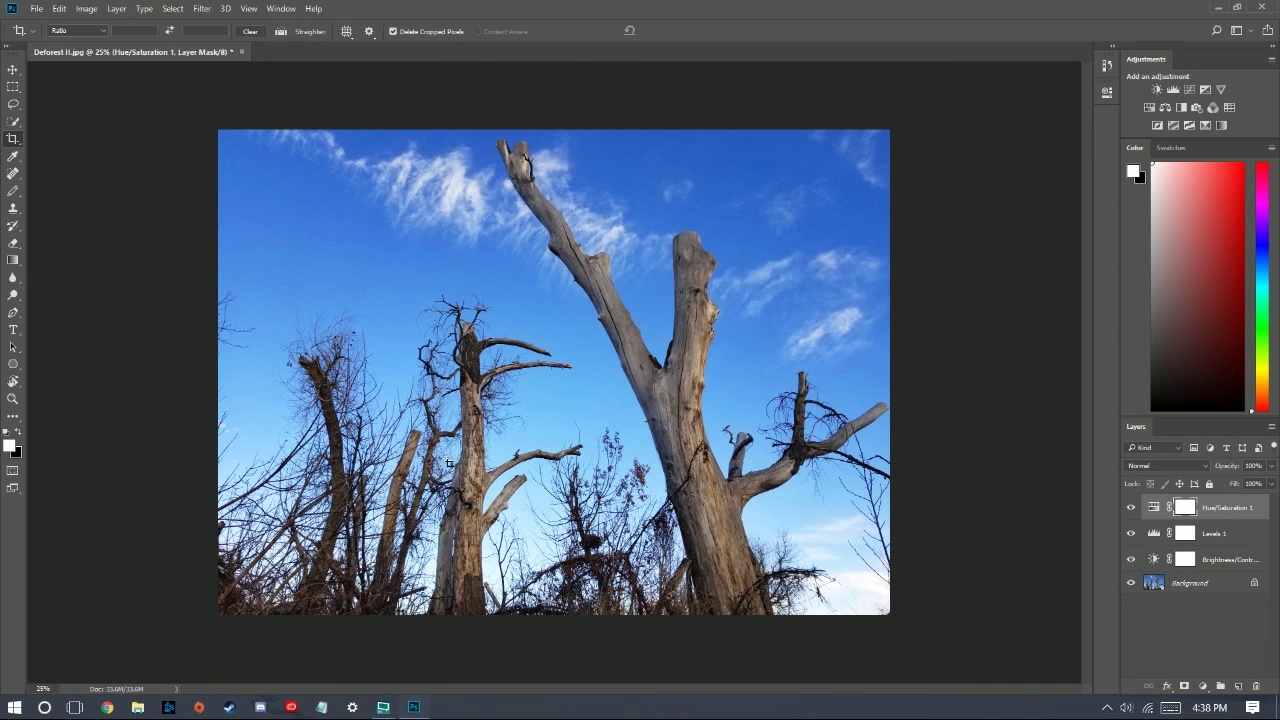
mouse_move(383, 708)
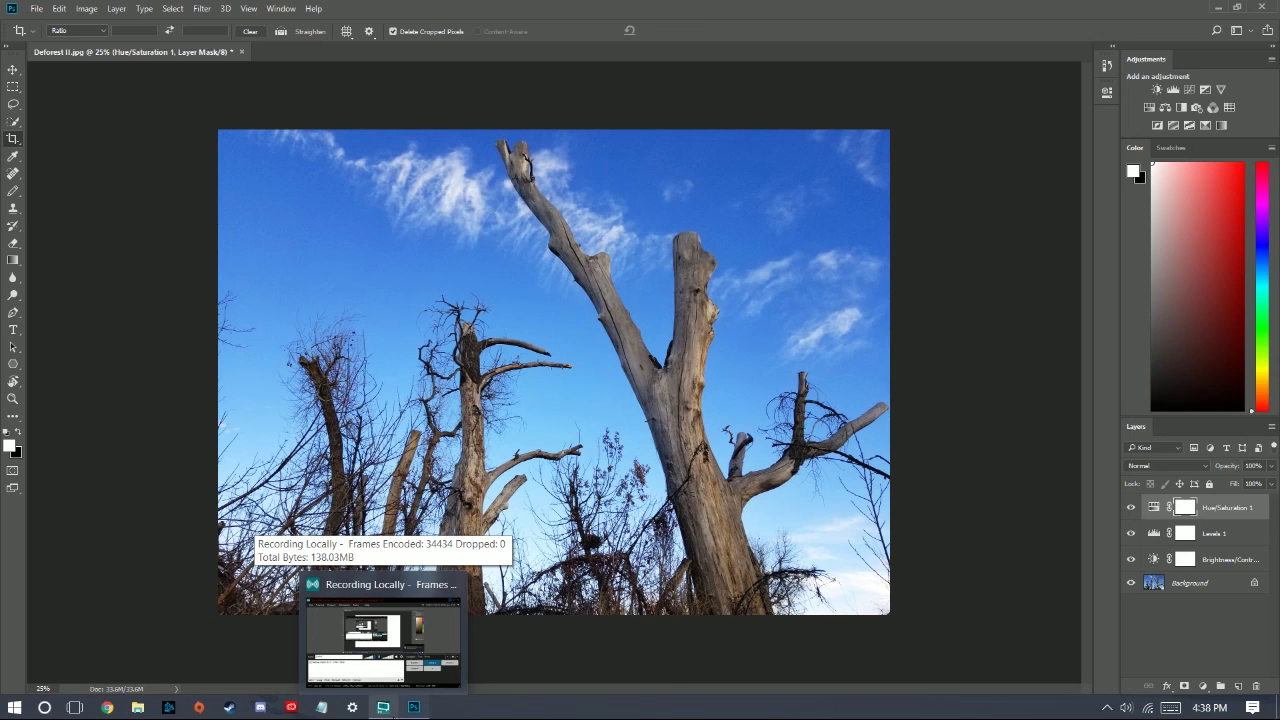
left_click(383, 708)
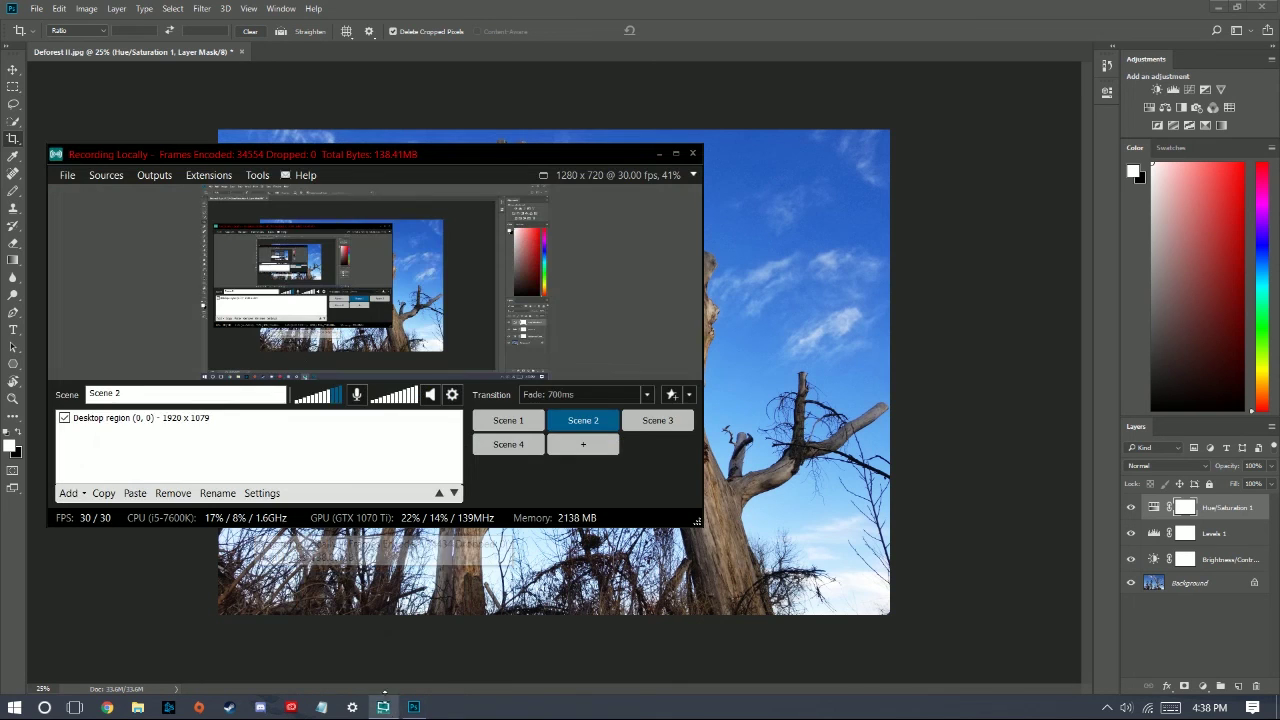